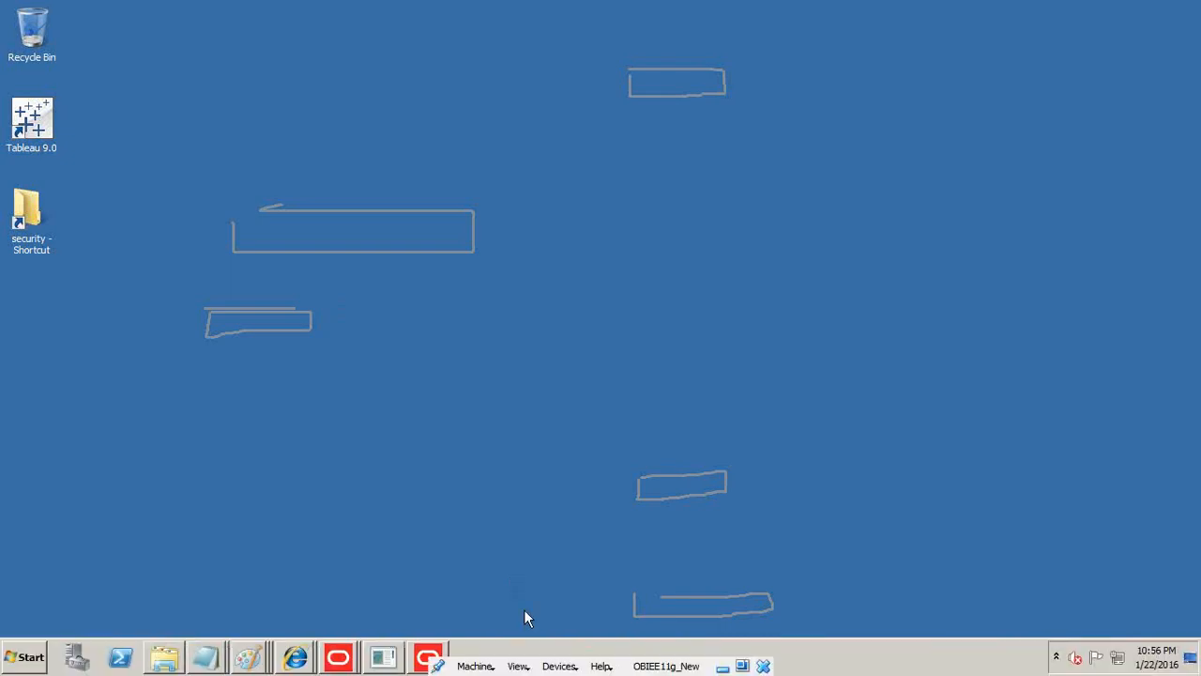
Switch to the Oracle BI Administration Tool and start a metadata import with the OCI 10g/11g connection type.
click(428, 657)
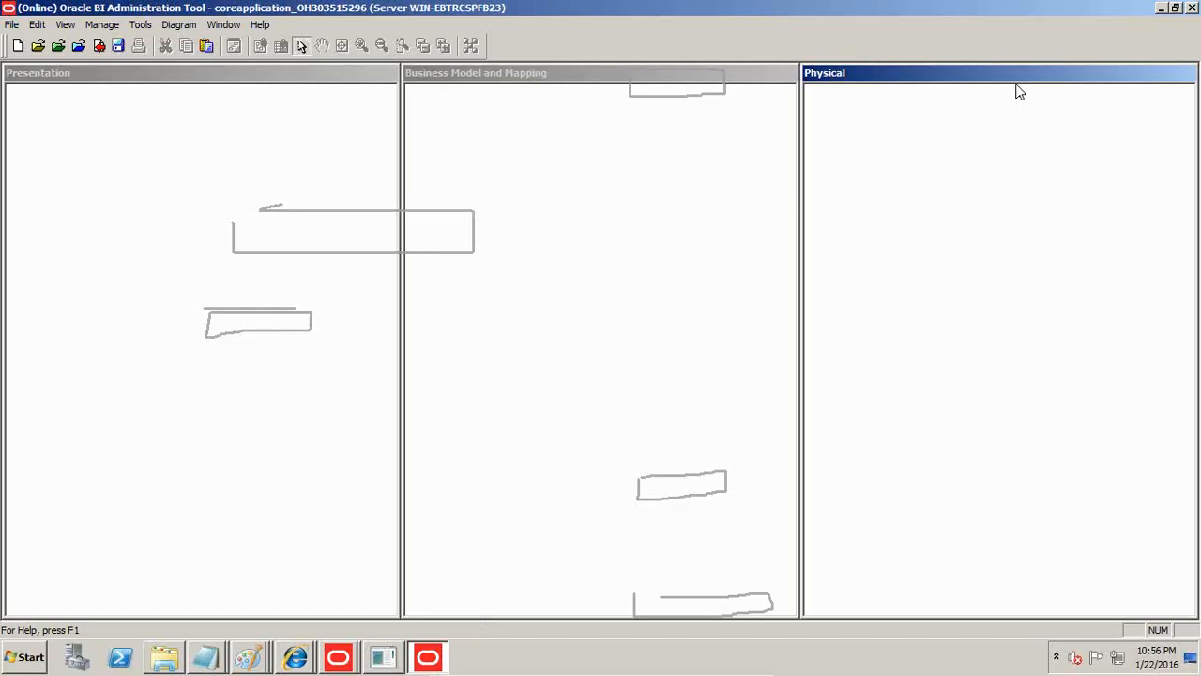
click(11, 25)
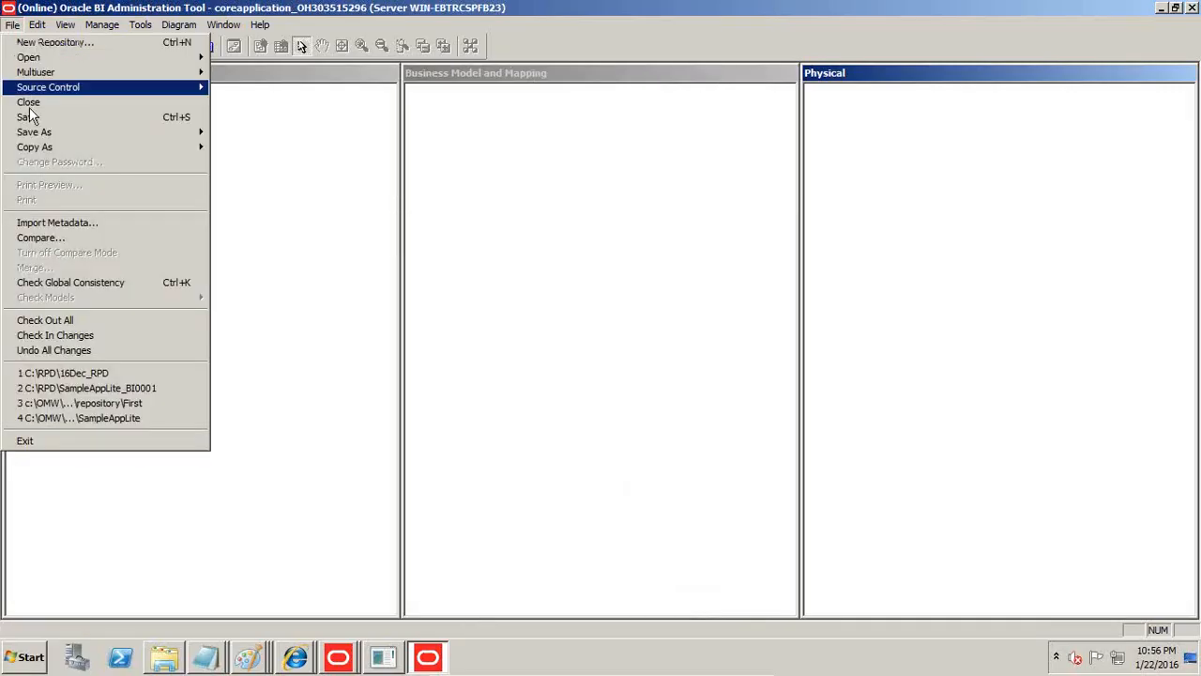
click(52, 224)
click(460, 139)
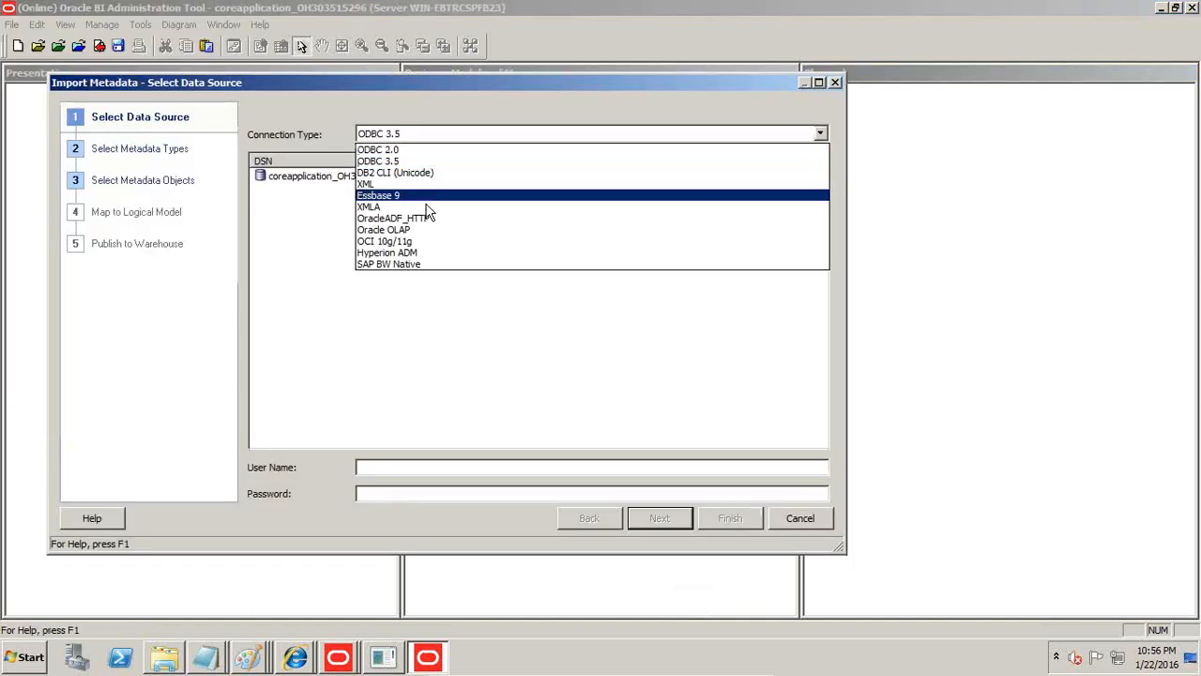
click(420, 241)
Connect to data source orcl as hrmodel with the account password, and accept Tables, Keys and Foreign Keys as metadata types.
key(Tab)
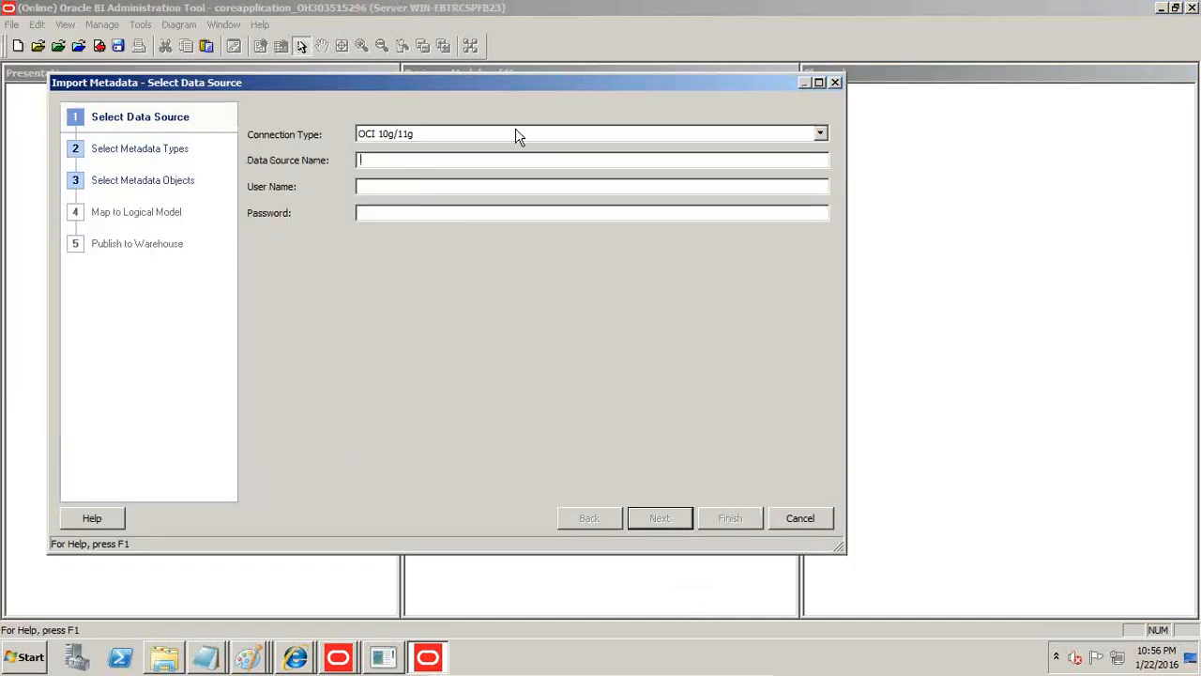
text(orcl)
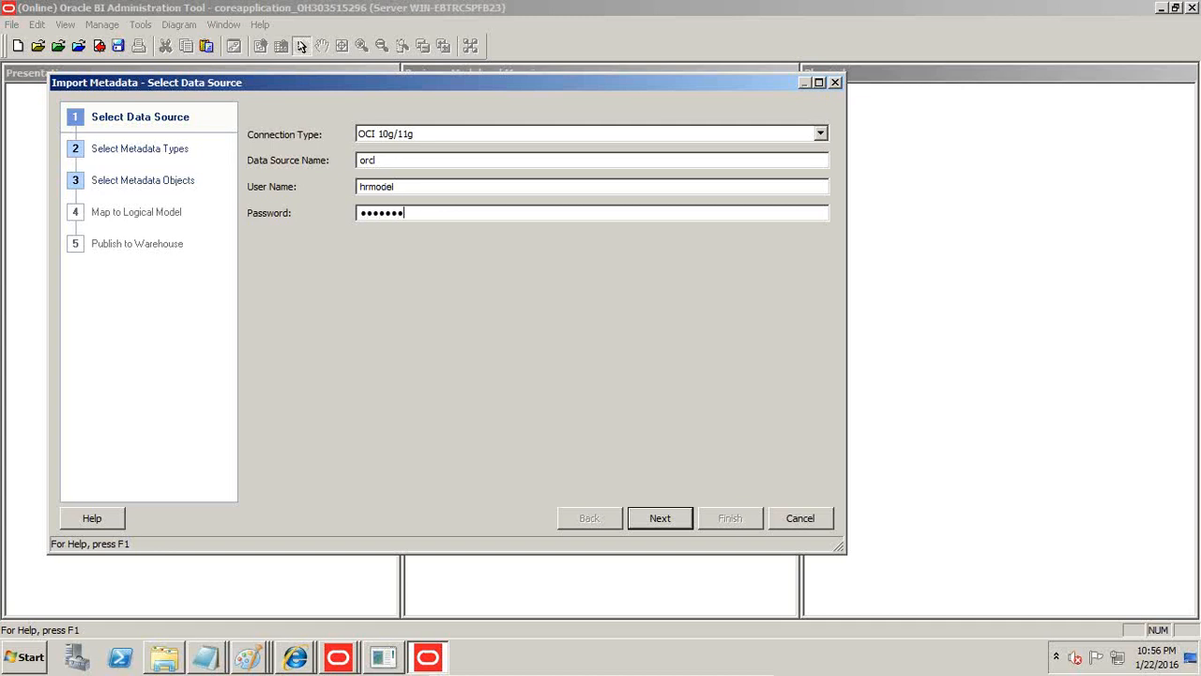
click(662, 524)
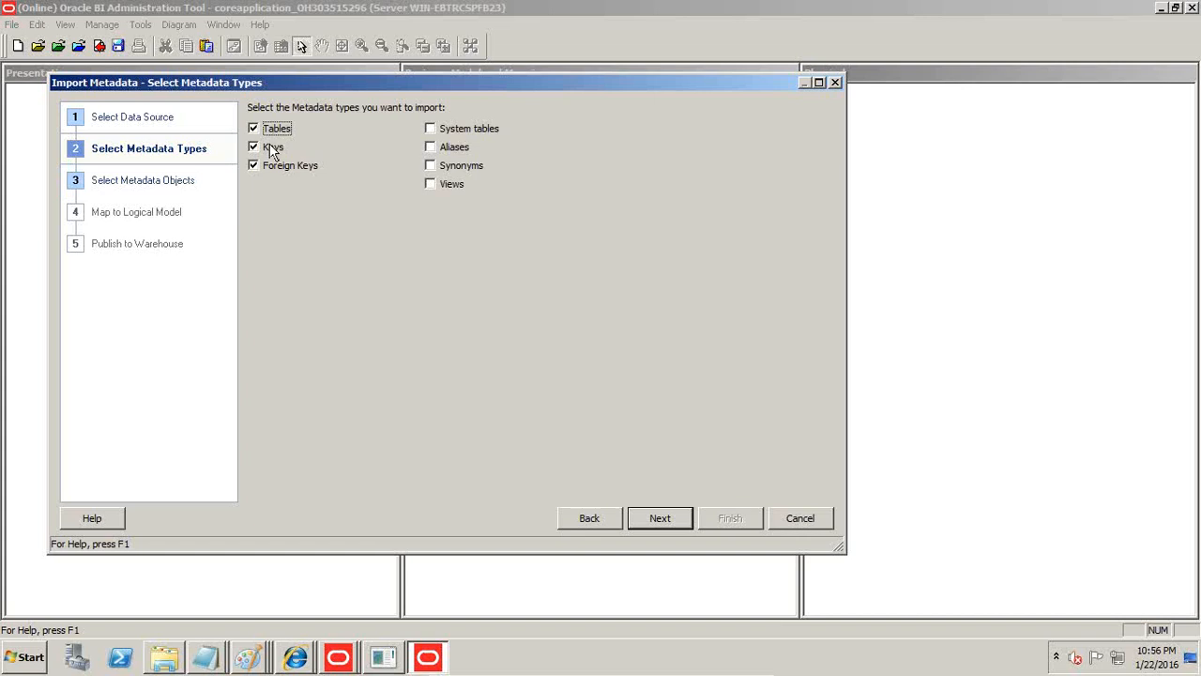
click(653, 519)
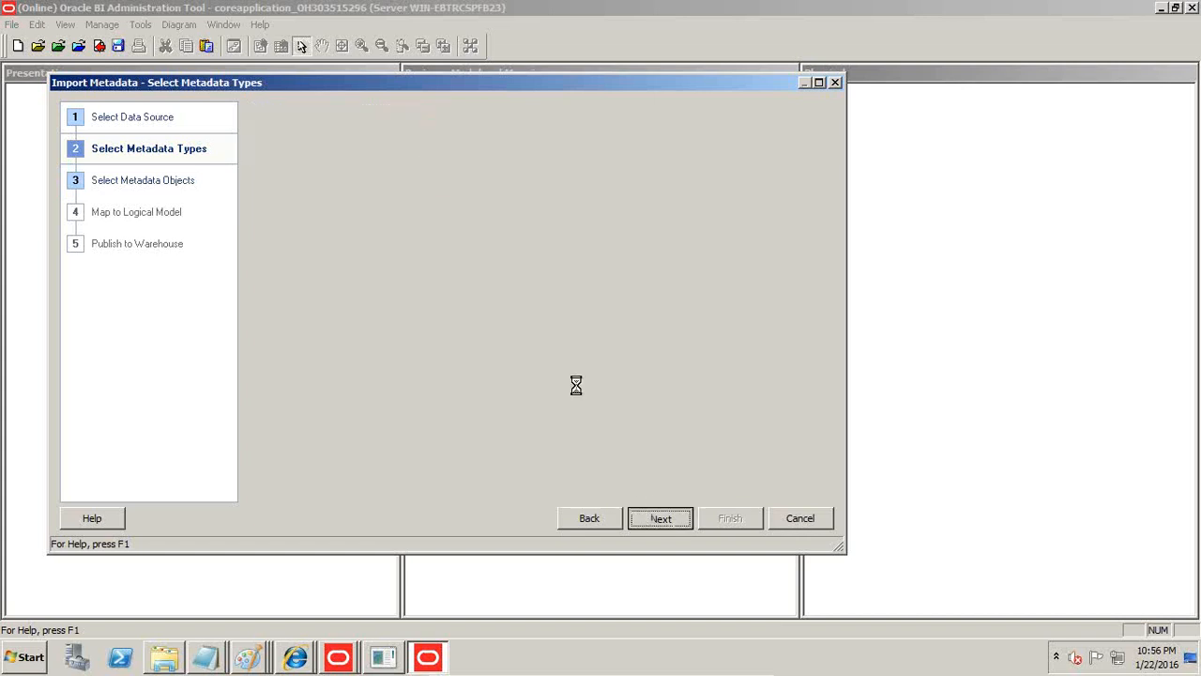
Expand the HRMODEL schema in the data source view and select the EMP_EXPENSE_FACT table.
drag(500, 341, 516, 450)
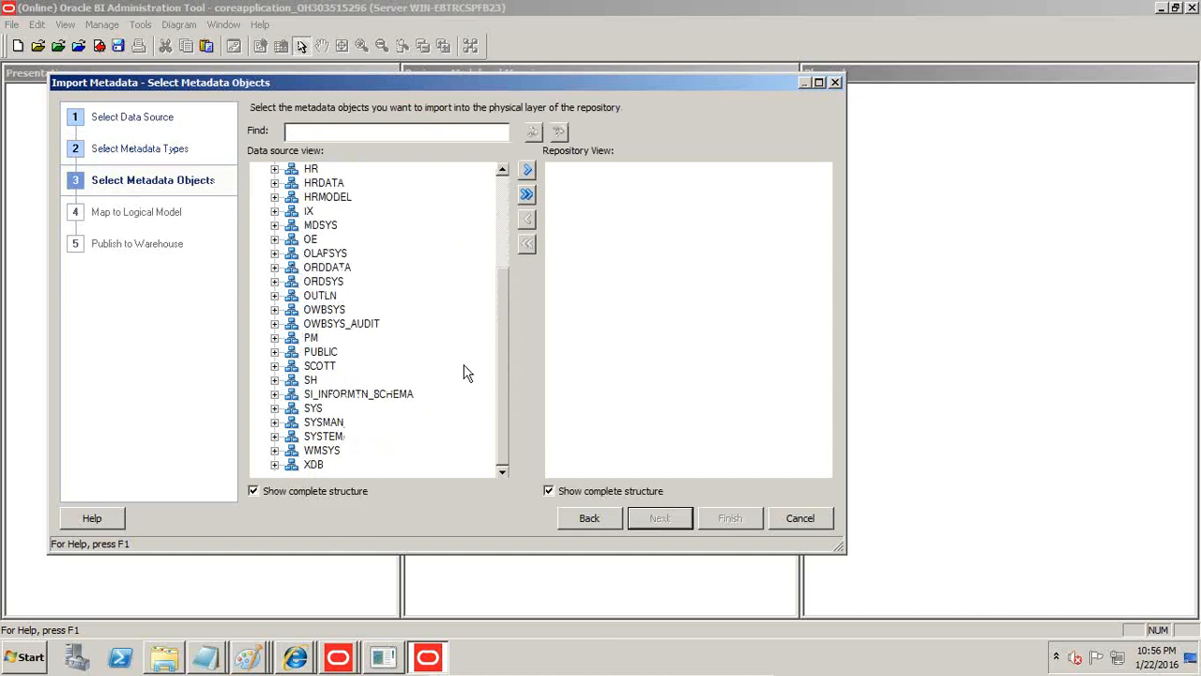
drag(503, 397, 423, 325)
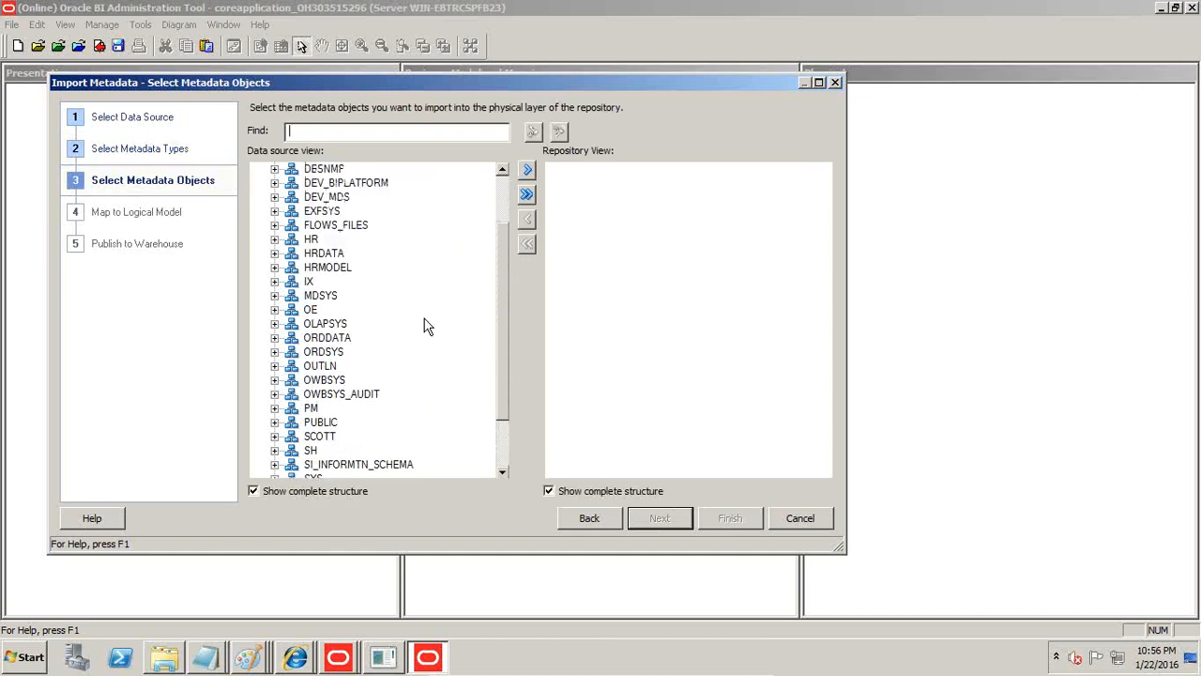
click(273, 269)
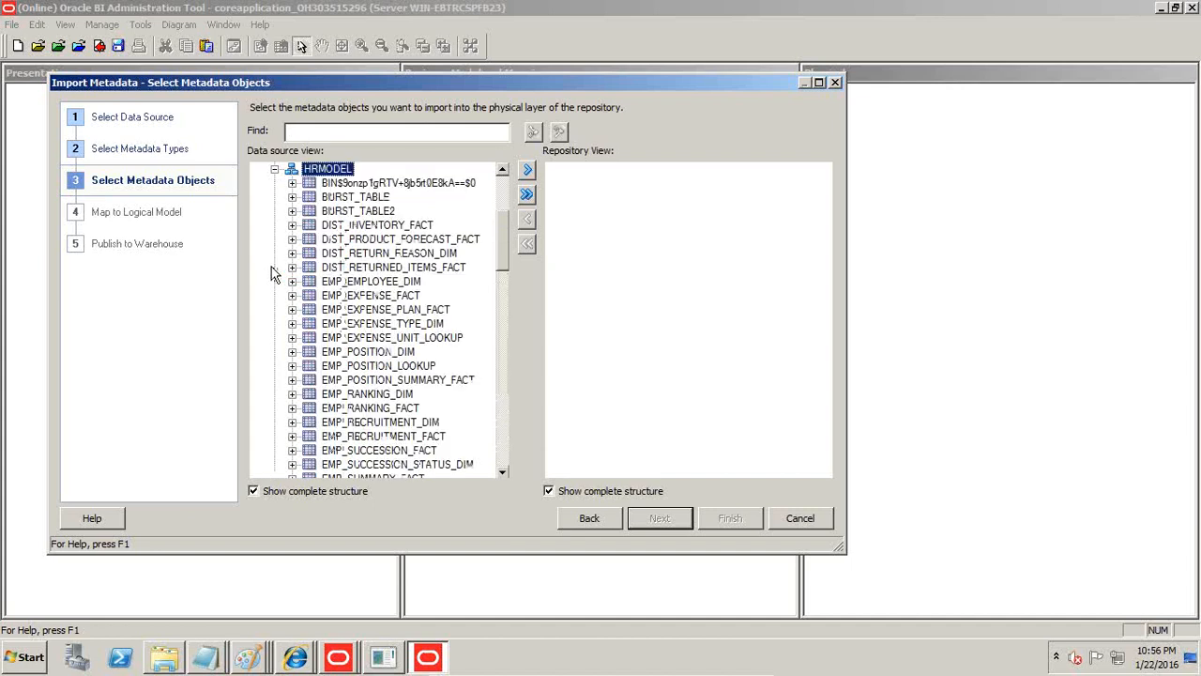
click(377, 296)
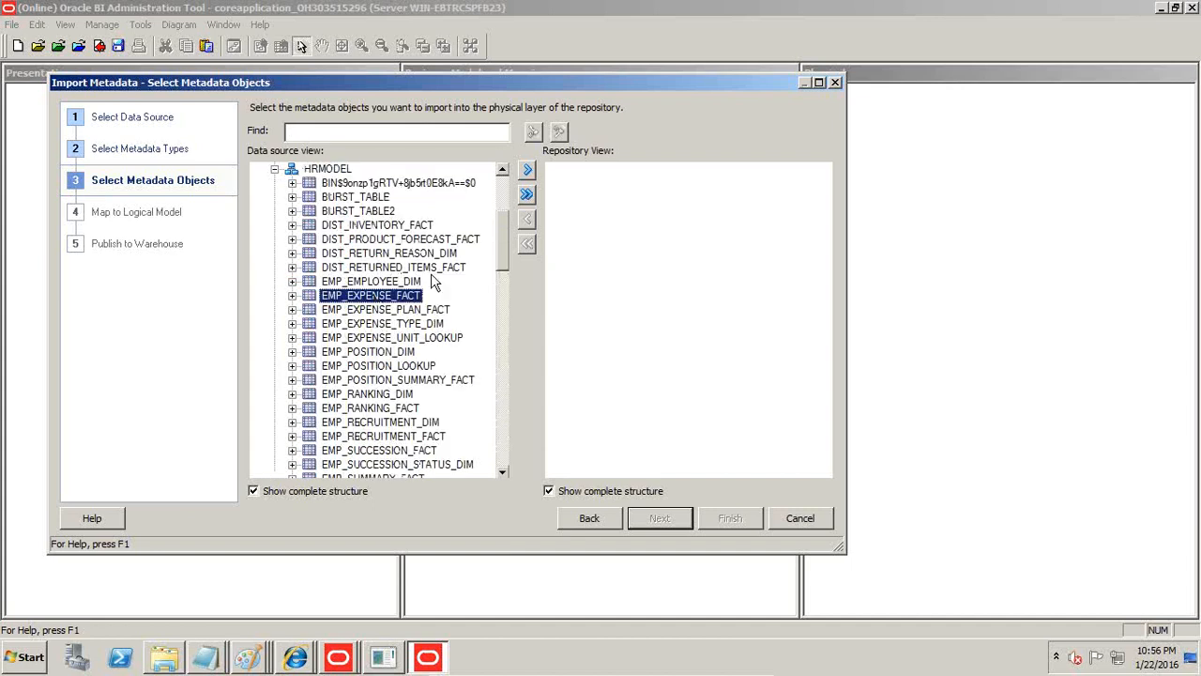
Add EMPLOYEES_DIM, FIN_ACCOUNT_DIM and the FIN_ACCOUNT name, type and class lookup tables to the selection.
drag(504, 260, 506, 316)
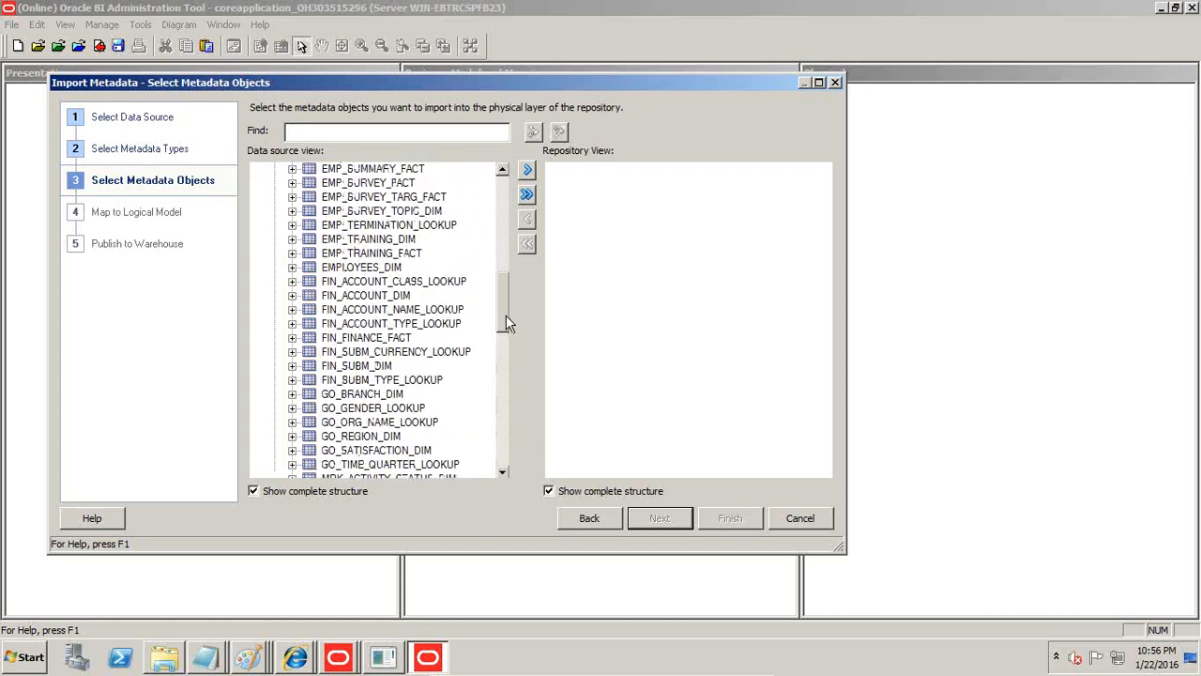
click(381, 270)
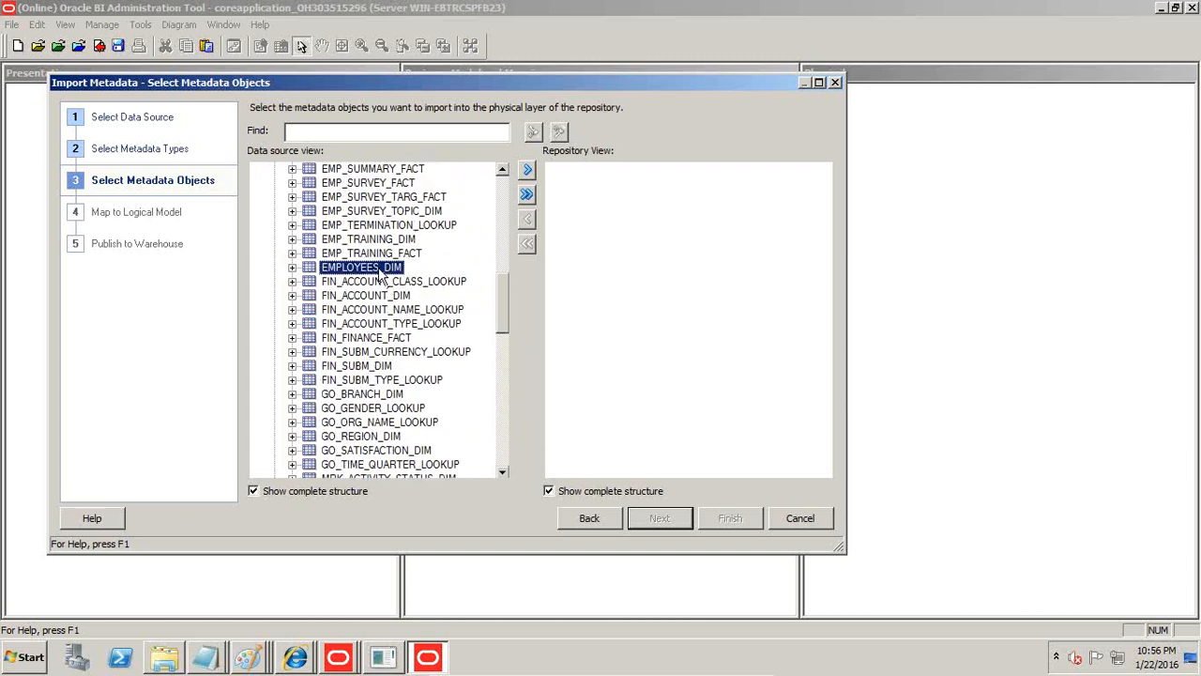
ctrl+click(379, 296)
ctrl+click(380, 310)
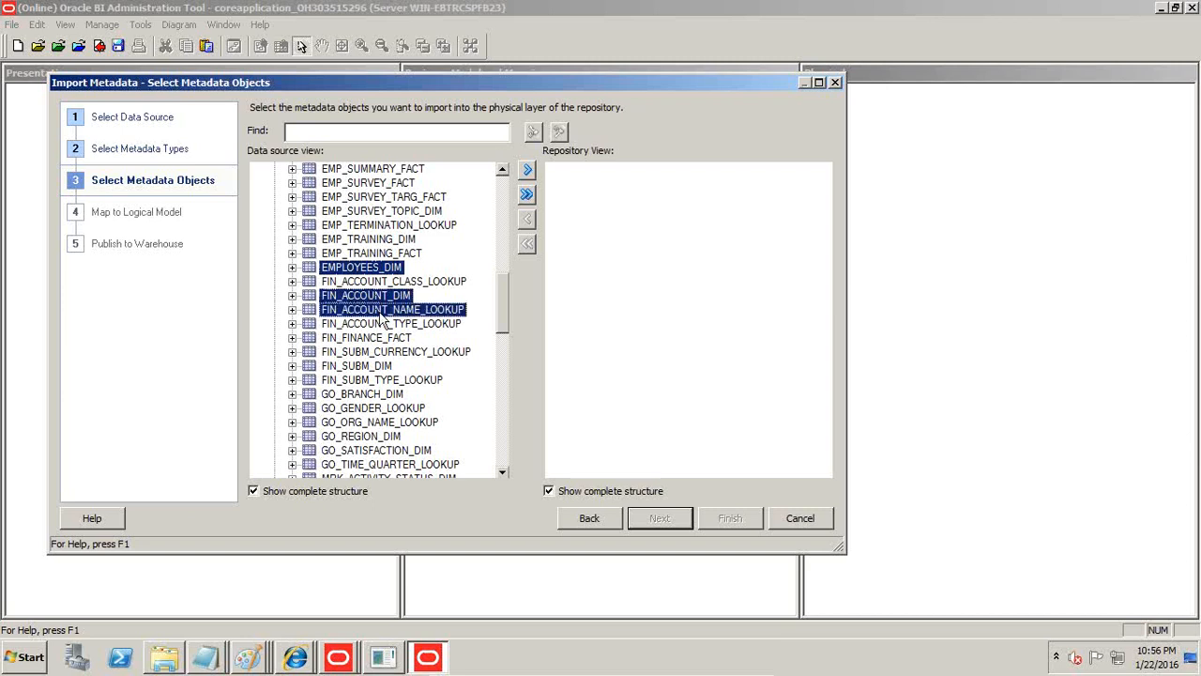
ctrl+click(382, 324)
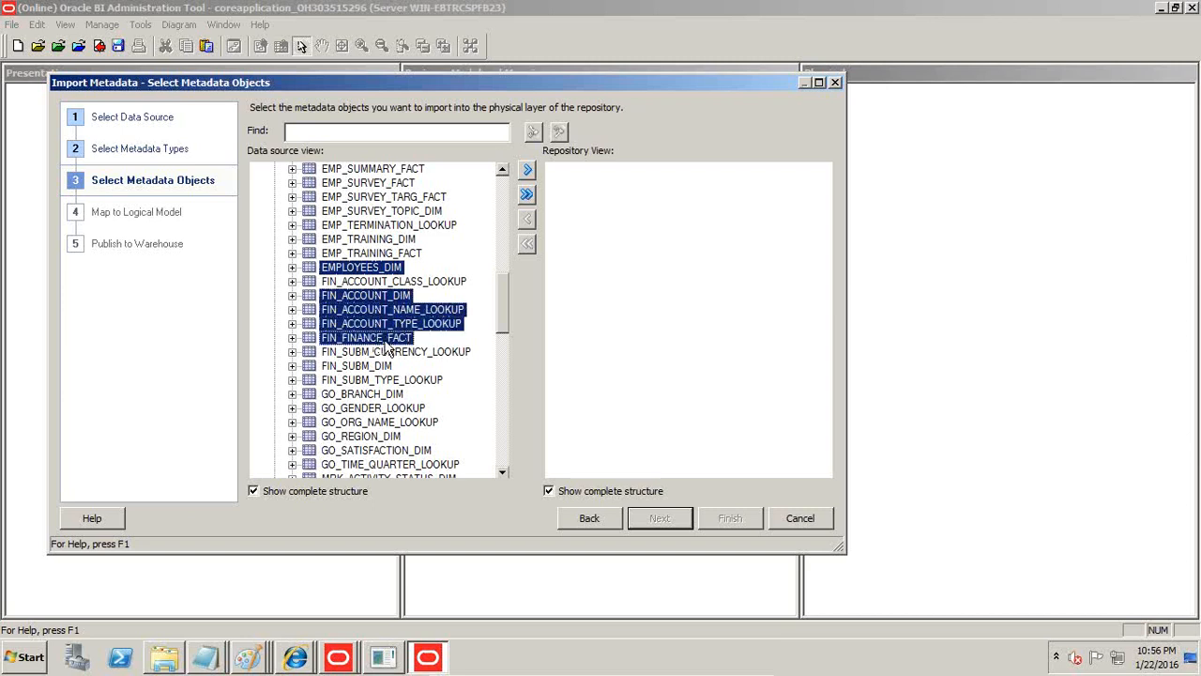
ctrl+click(460, 283)
Add TIME_DIM and ORGANIZATION_DIM to the selection and transfer the selected tables to the repository view.
drag(497, 309, 514, 405)
ctrl+click(354, 399)
drag(502, 409, 505, 385)
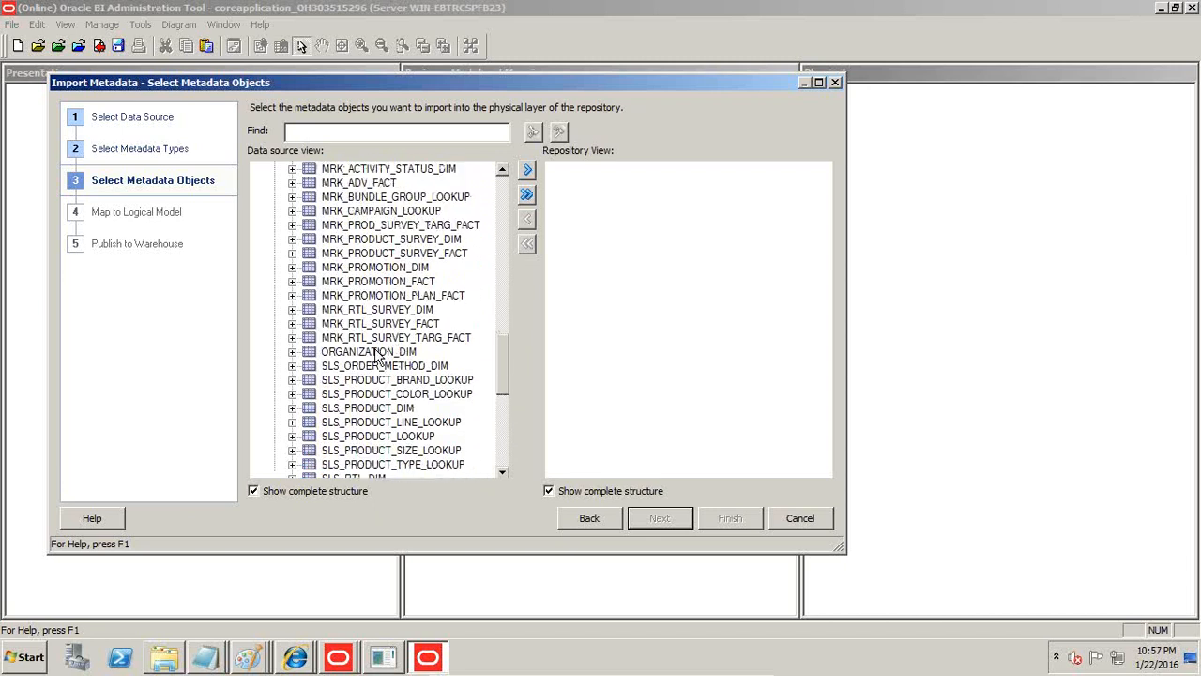
click(371, 352)
click(527, 170)
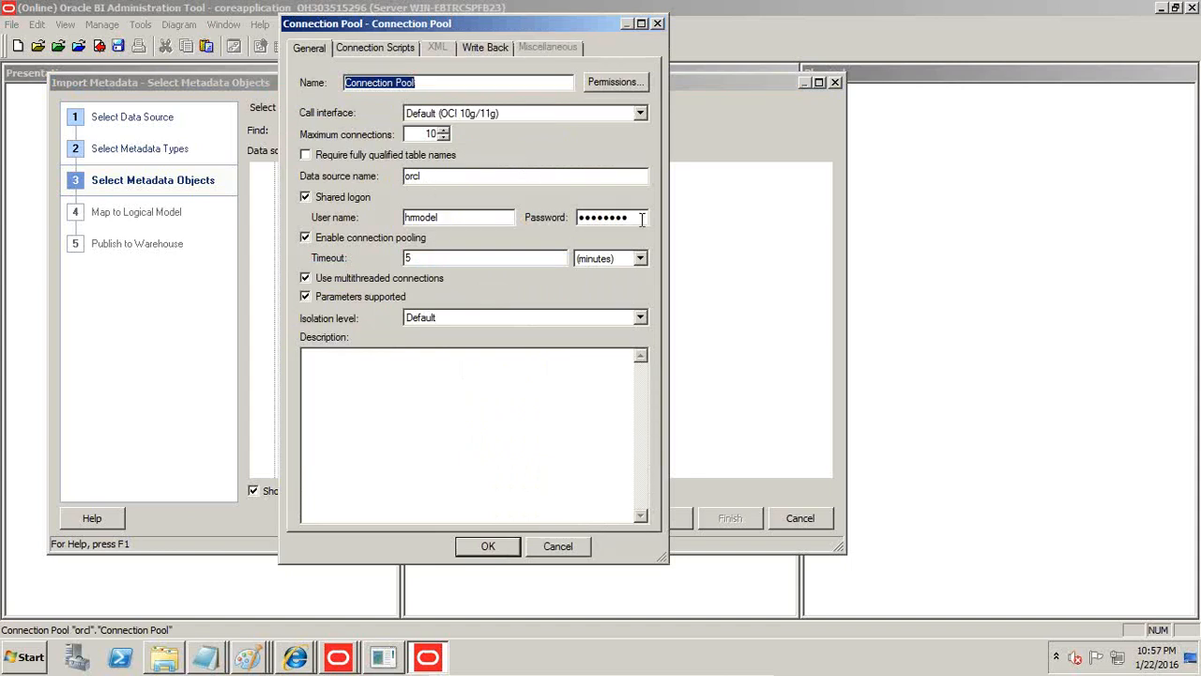
Re-enter the connection pool's password and confirm it to accept the pool settings.
drag(641, 219, 513, 221)
text(••)
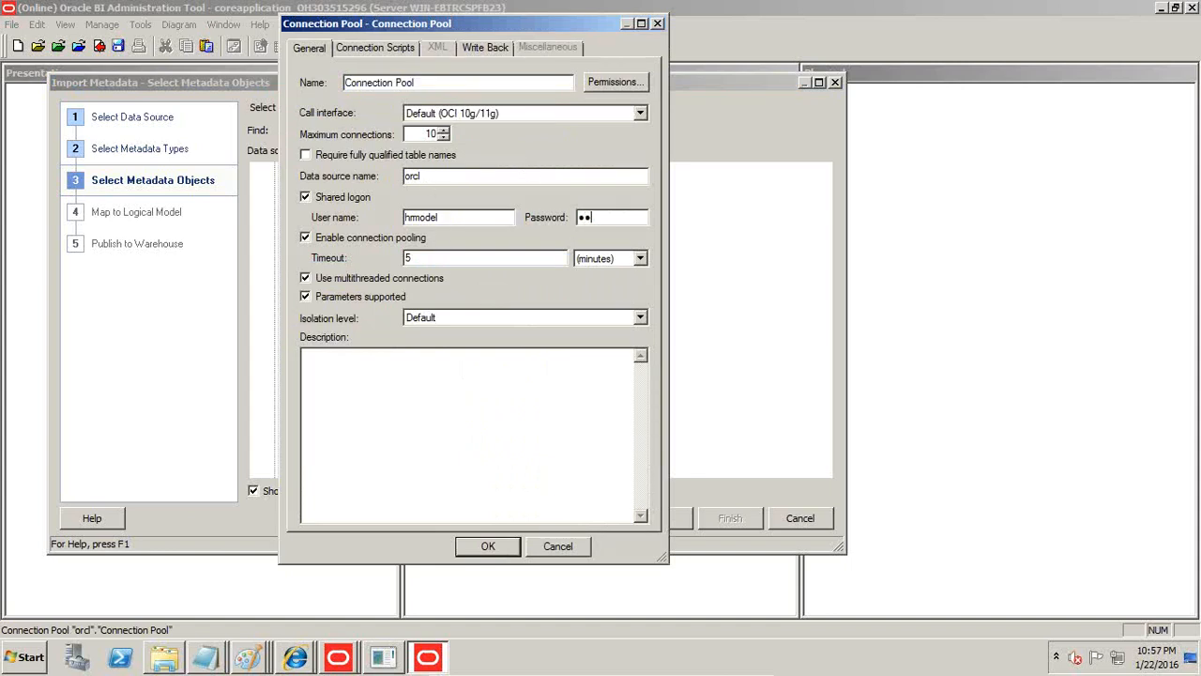
text(•)
key(Tab)
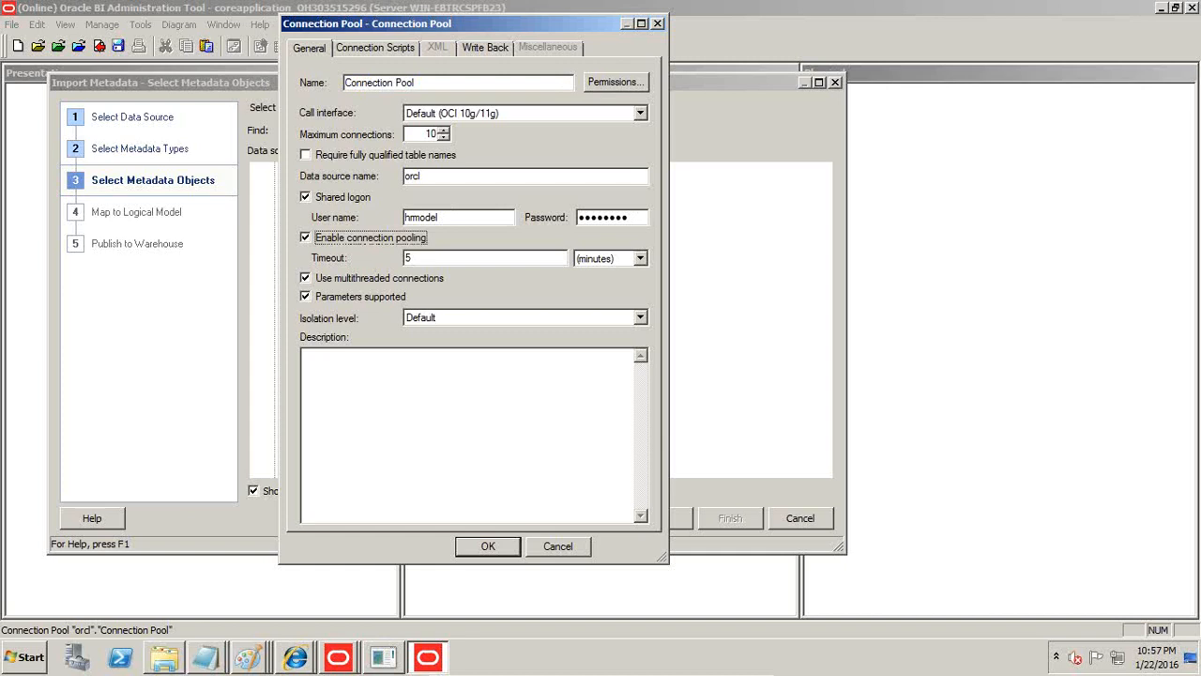
click(488, 559)
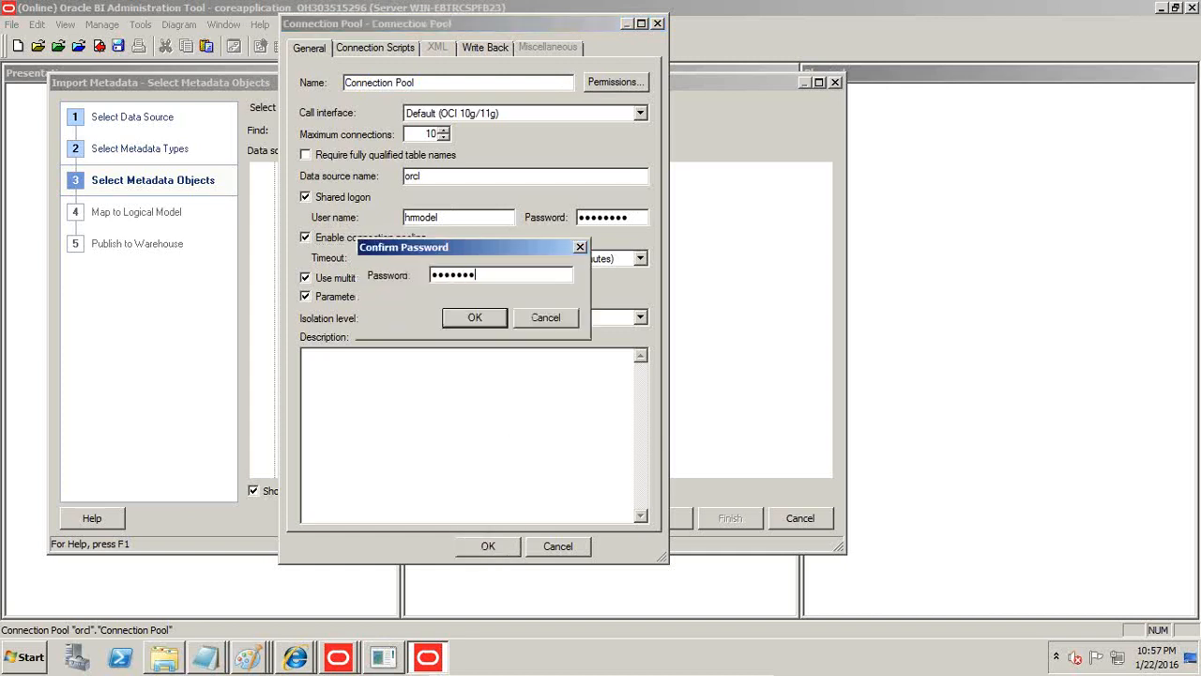
click(468, 320)
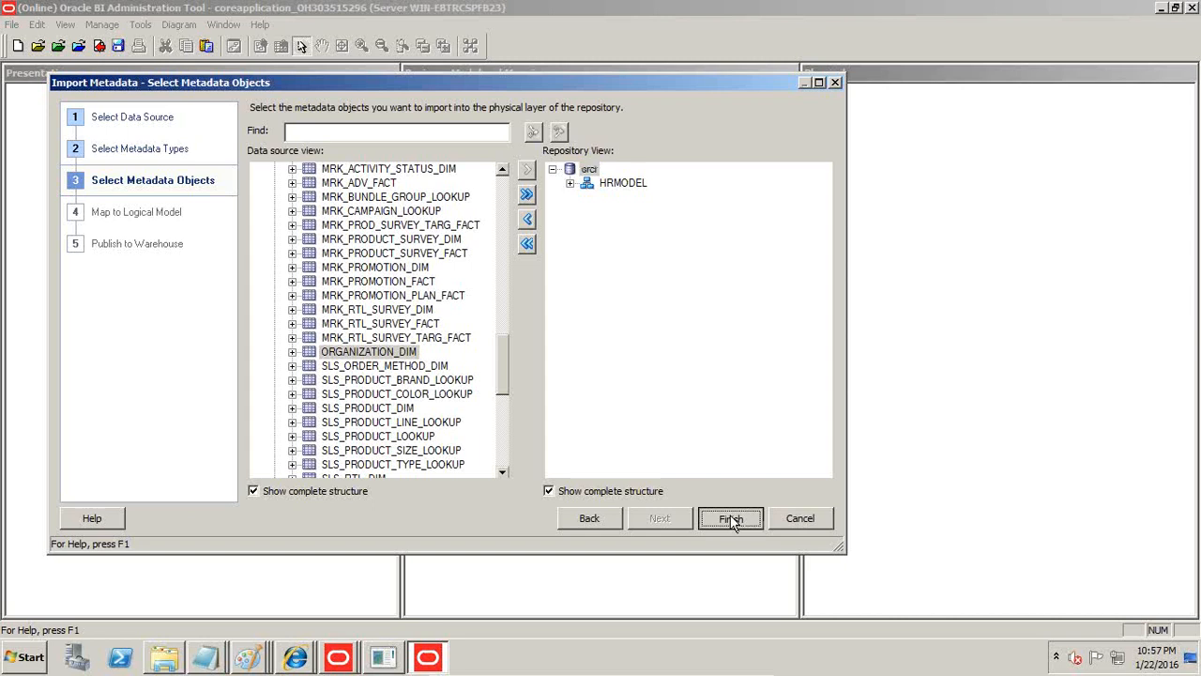
Finish the metadata import and expand the orcl database and its HRMODEL schema in the Physical layer.
click(730, 518)
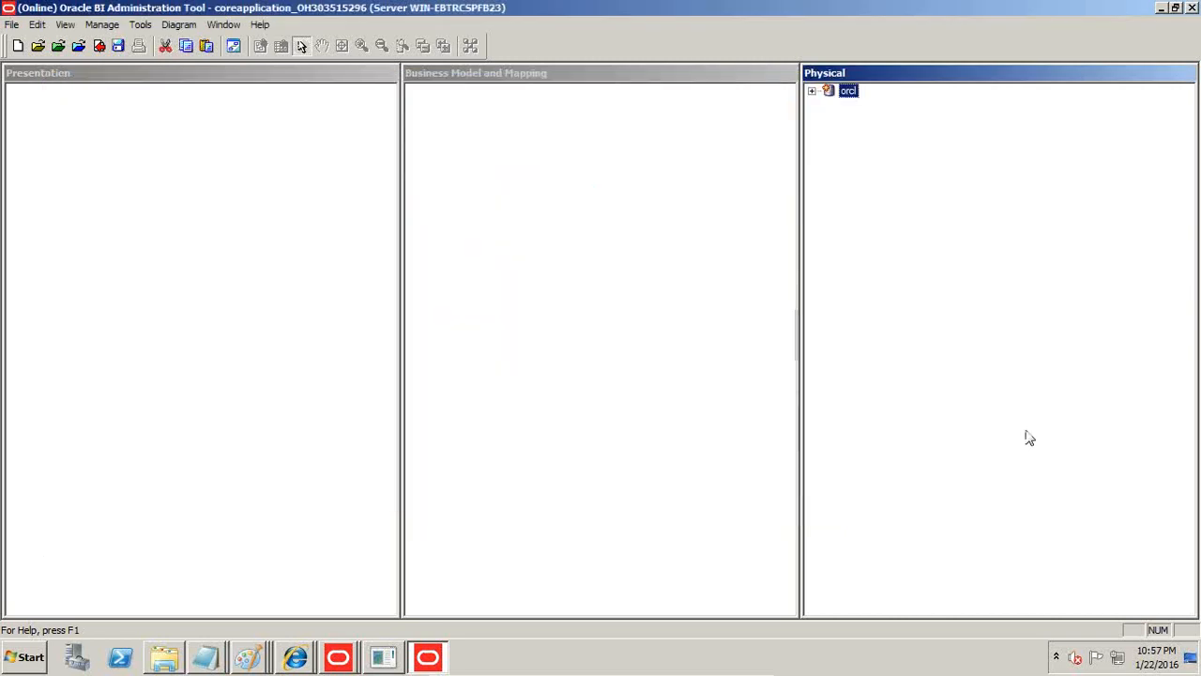
click(812, 91)
click(830, 119)
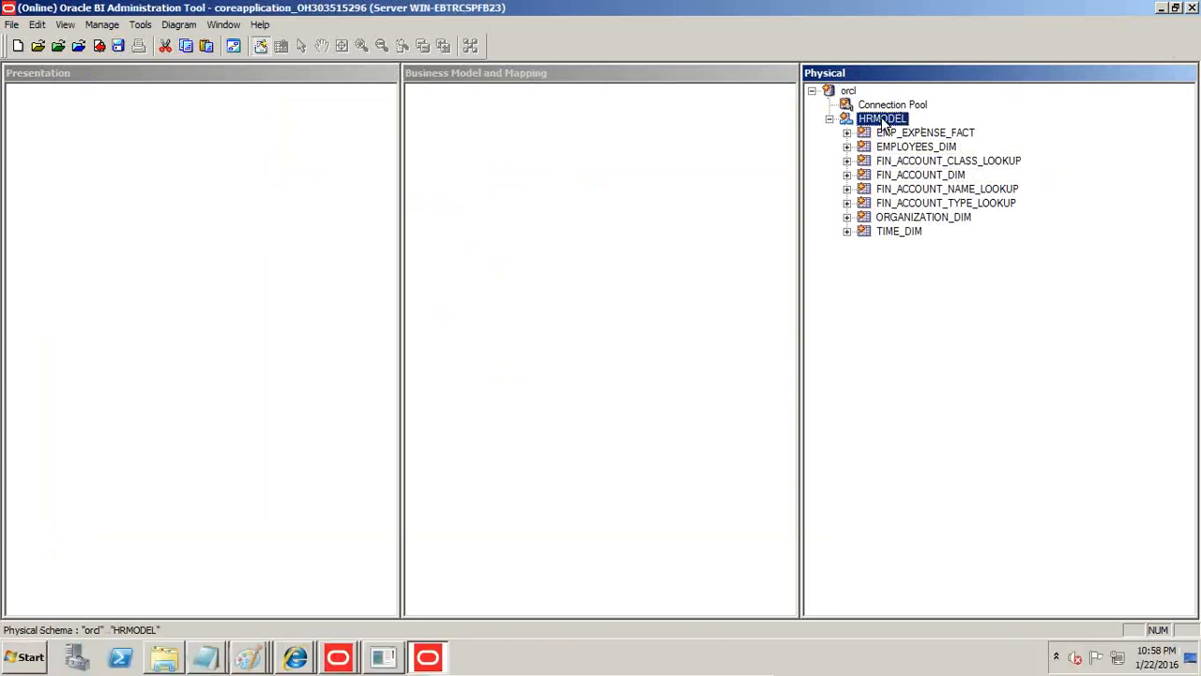
Open the physical diagram of the HRMODEL schema for the selected objects only and enlarge it around EMP_EXPENSE_FACT.
right_click(882, 120)
mouse_move(892, 354)
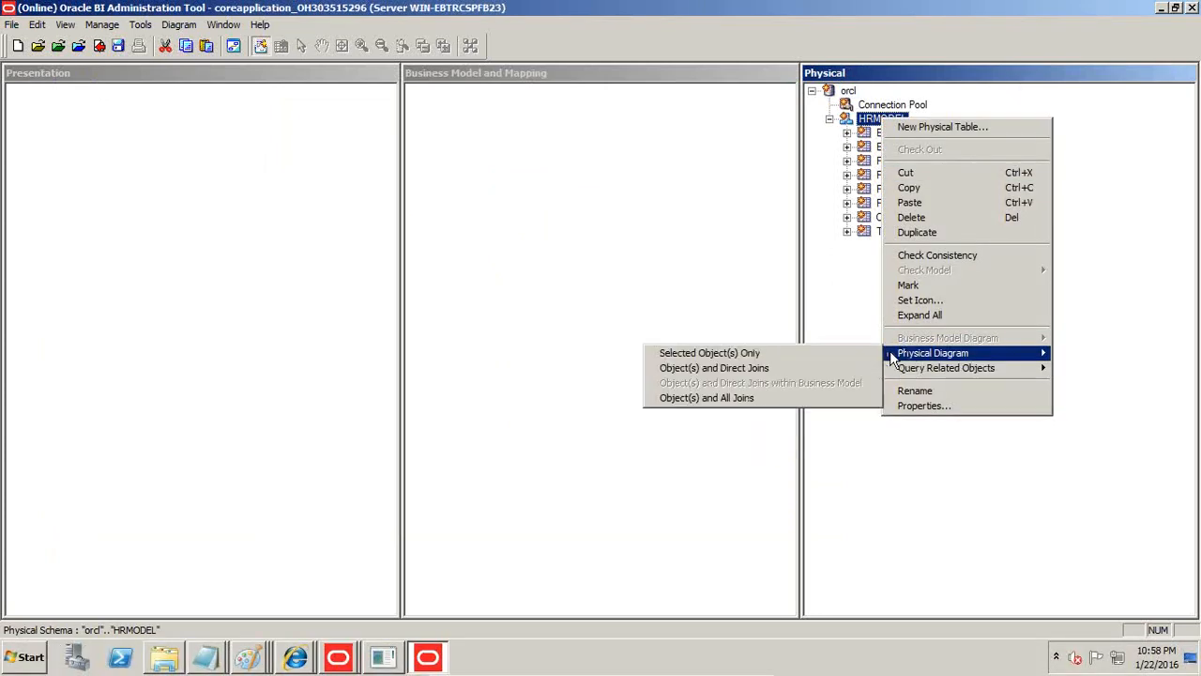
click(826, 353)
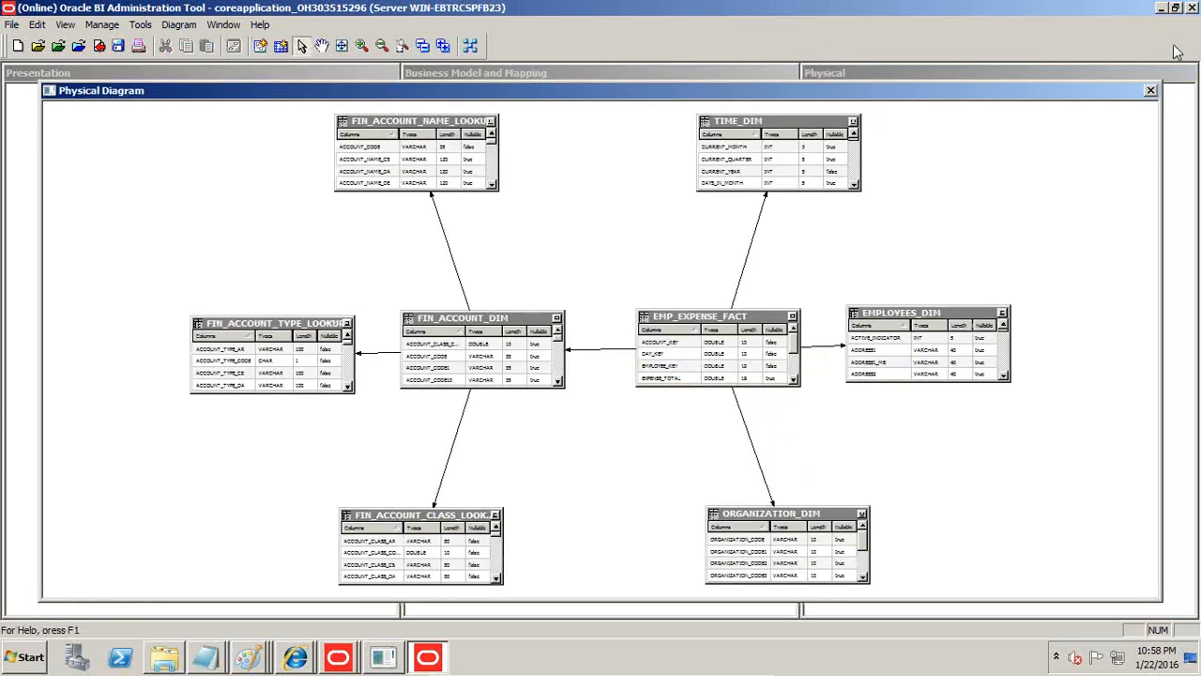
click(717, 329)
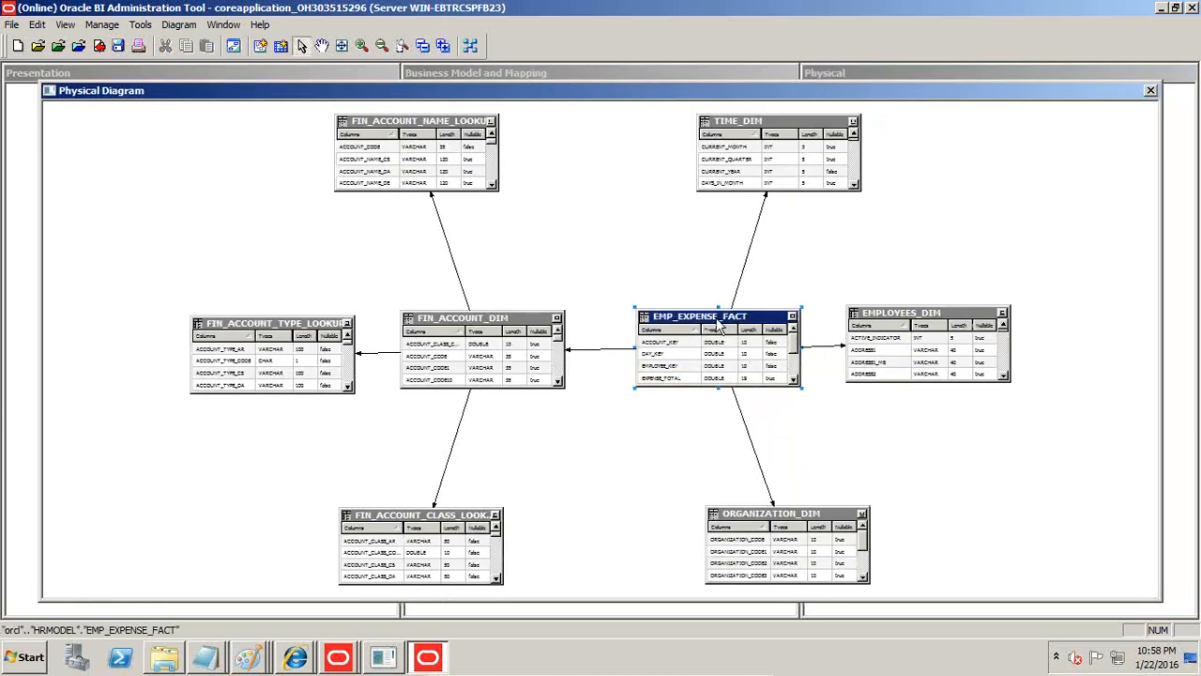
click(909, 312)
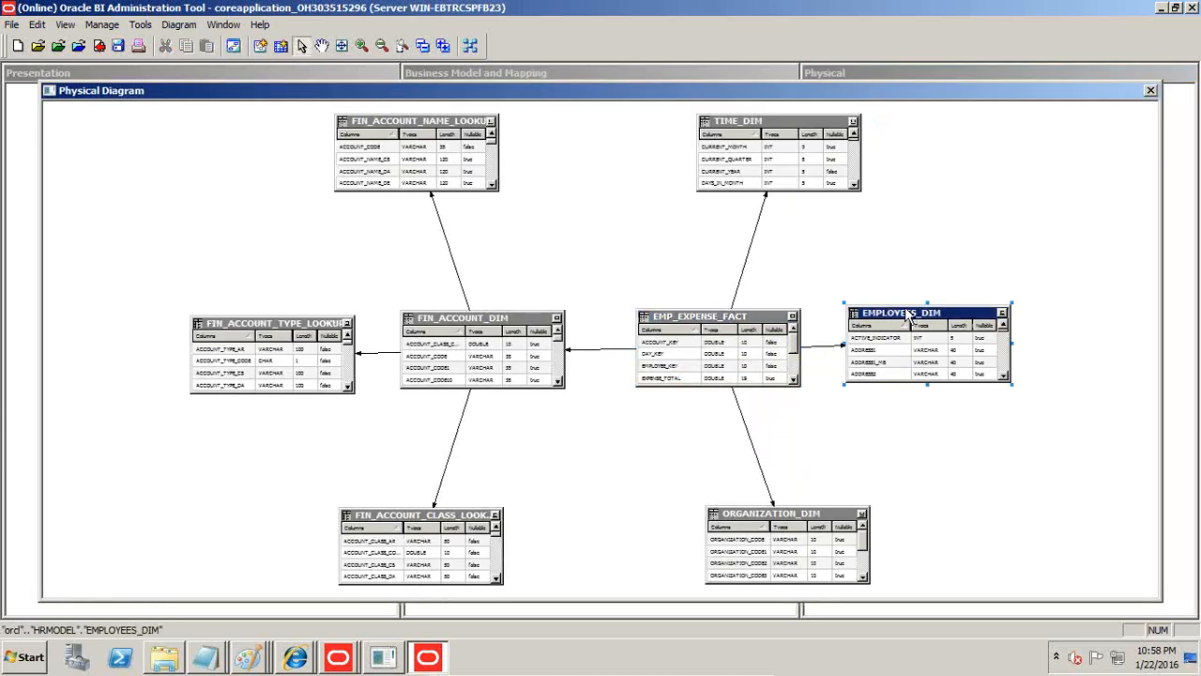
click(362, 46)
click(361, 45)
click(361, 45)
click(361, 45)
click(361, 46)
click(361, 46)
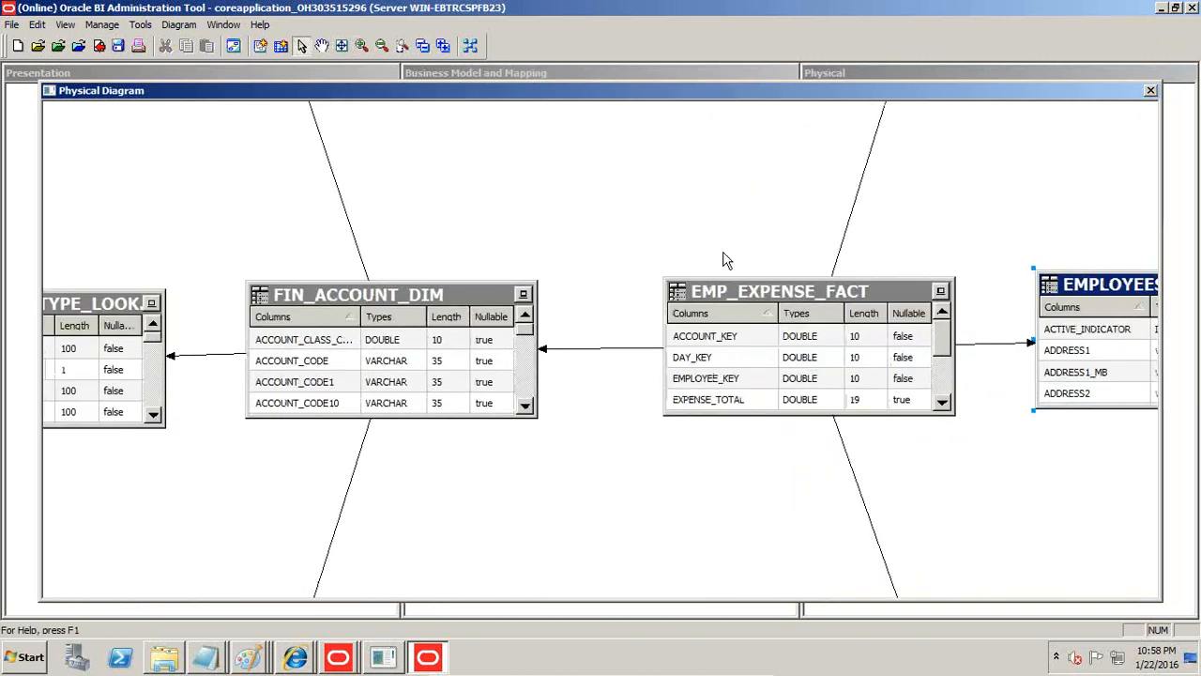
Rearrange EMP_EXPENSE_FACT, FIN_ACCOUNT_DIM and EMPLOYEES_DIM in the diagram so that all three tables fit in view.
drag(765, 299, 682, 243)
drag(493, 302, 435, 298)
drag(1089, 285, 934, 167)
drag(826, 242, 755, 231)
drag(976, 180, 932, 167)
Examine the column list of EMPLOYEES_DIM in the diagram, enlarging the table box and widening its name column.
drag(981, 278, 986, 457)
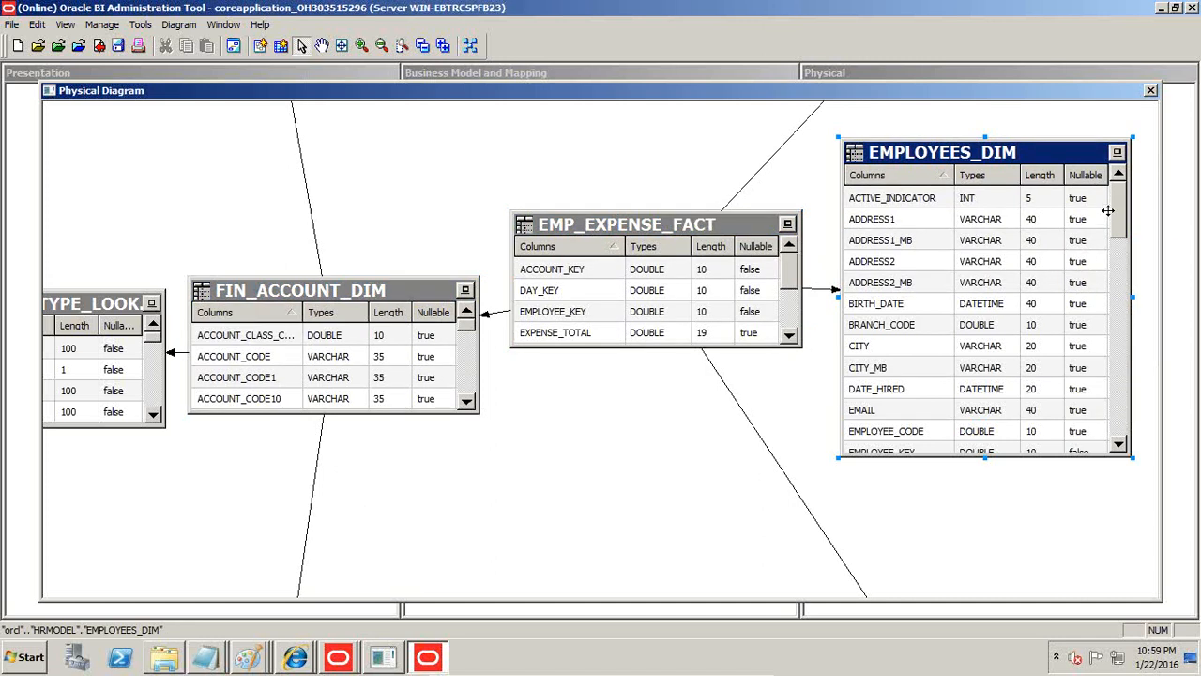
scroll(913, 310, down, 3)
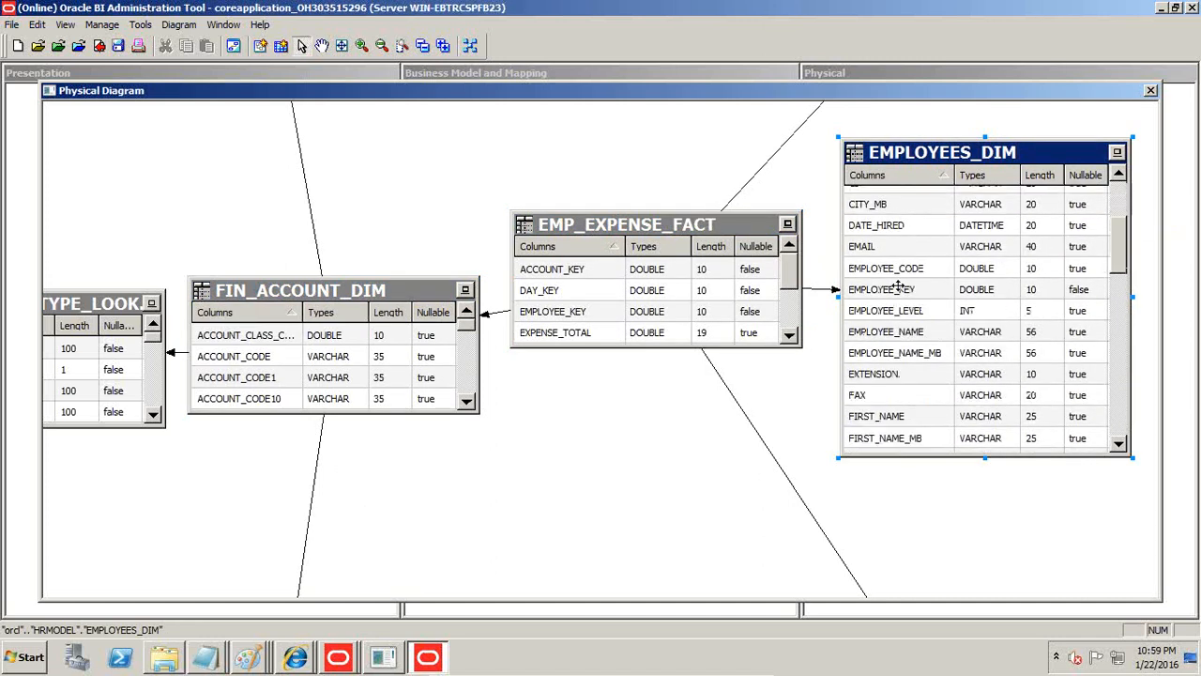
scroll(1119, 281, down, 3)
drag(1118, 278, 1128, 414)
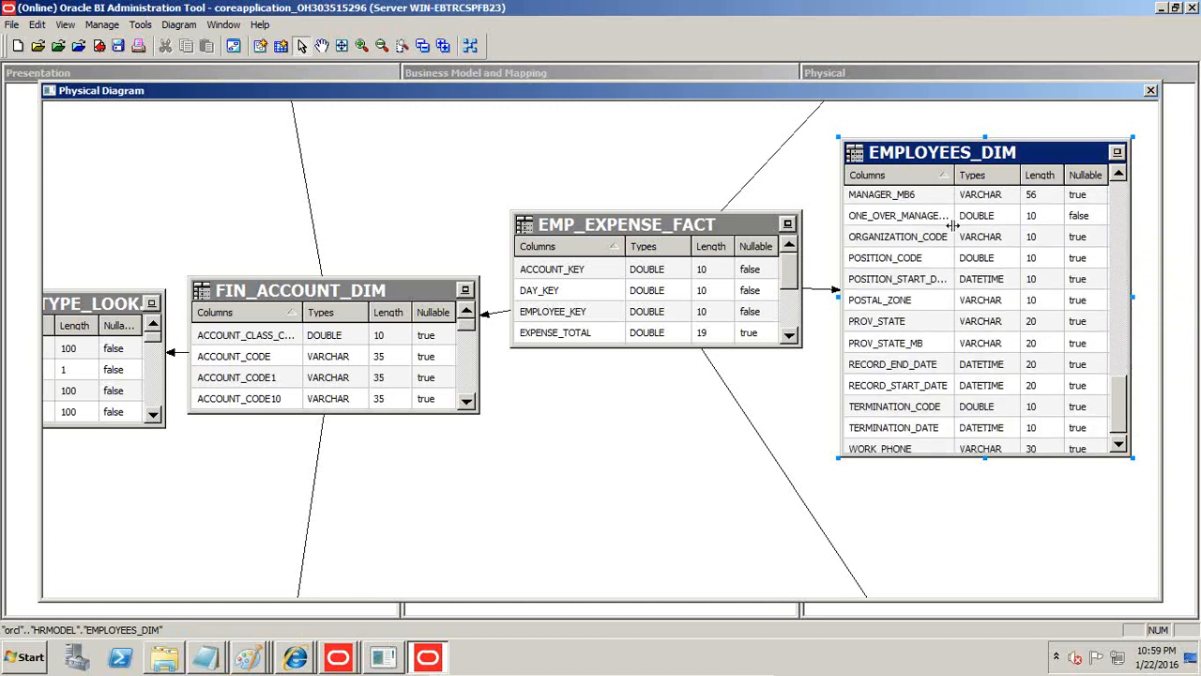
drag(957, 174, 1026, 175)
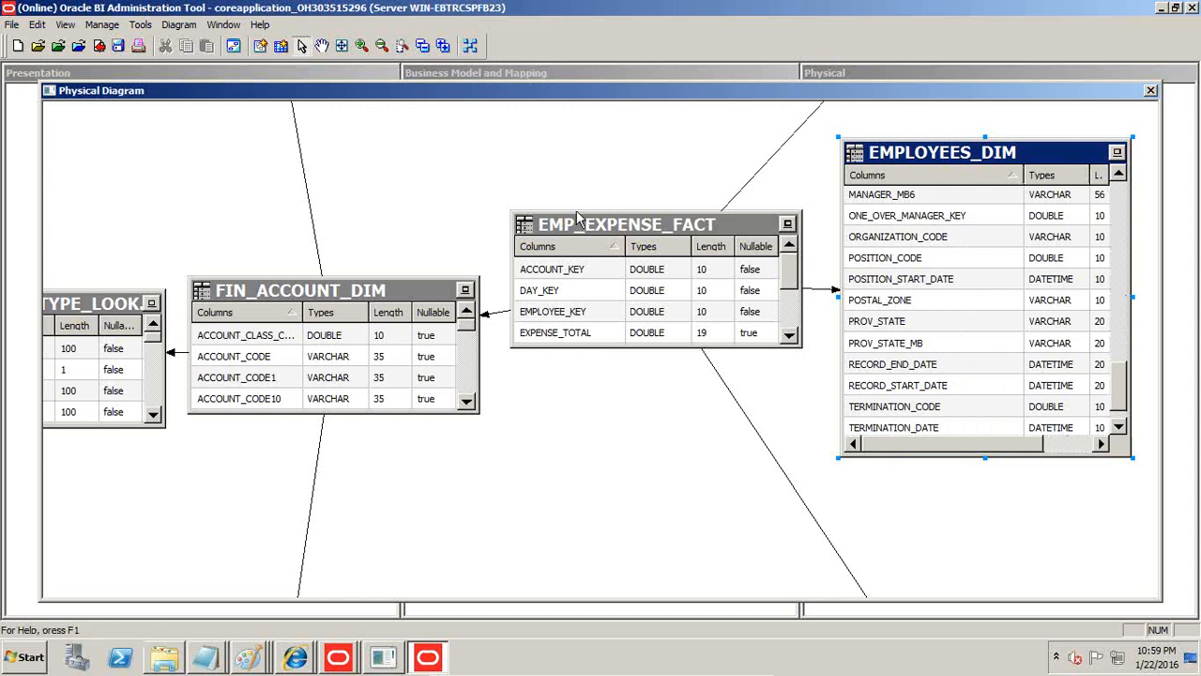
Close the physical diagram and save the repository.
click(1150, 90)
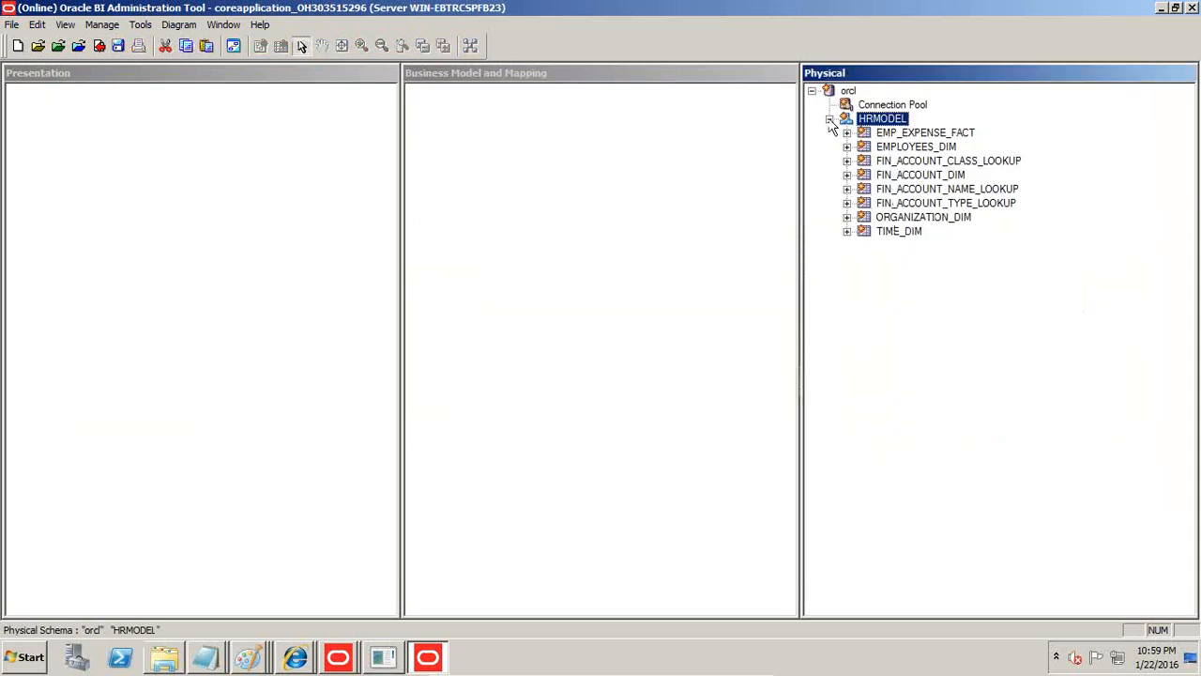
click(118, 47)
click(711, 362)
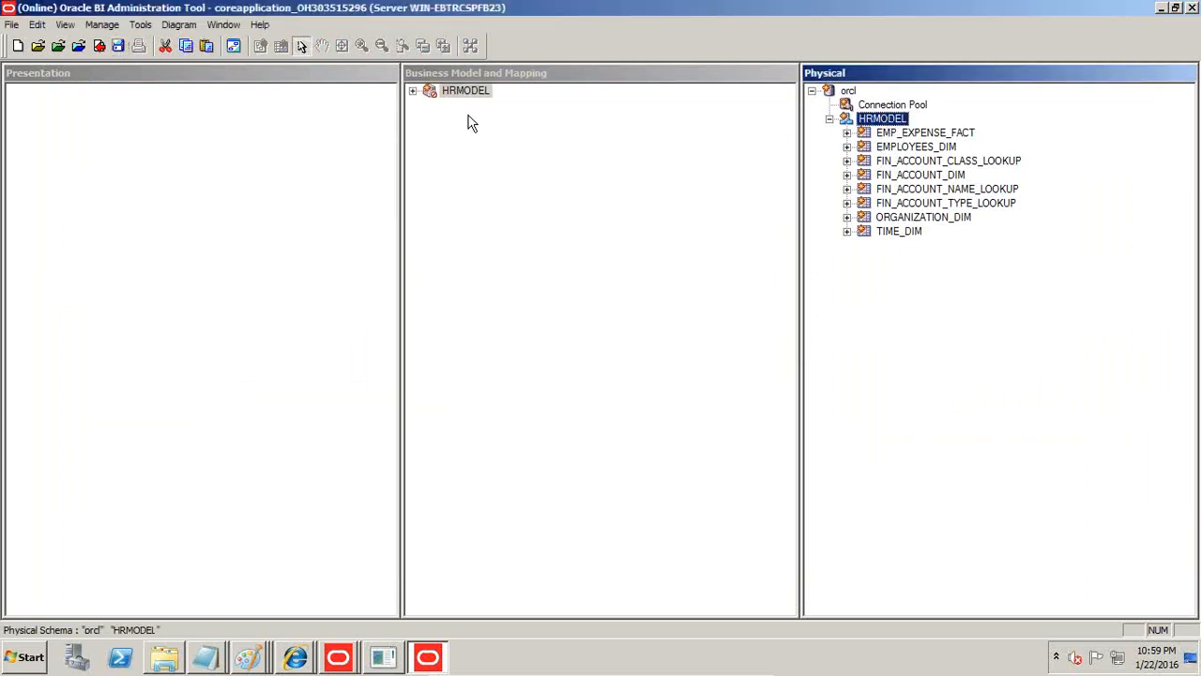
Bring HRMODEL into the Business Model and Mapping layer and from there into the Presentation layer.
drag(453, 96, 142, 122)
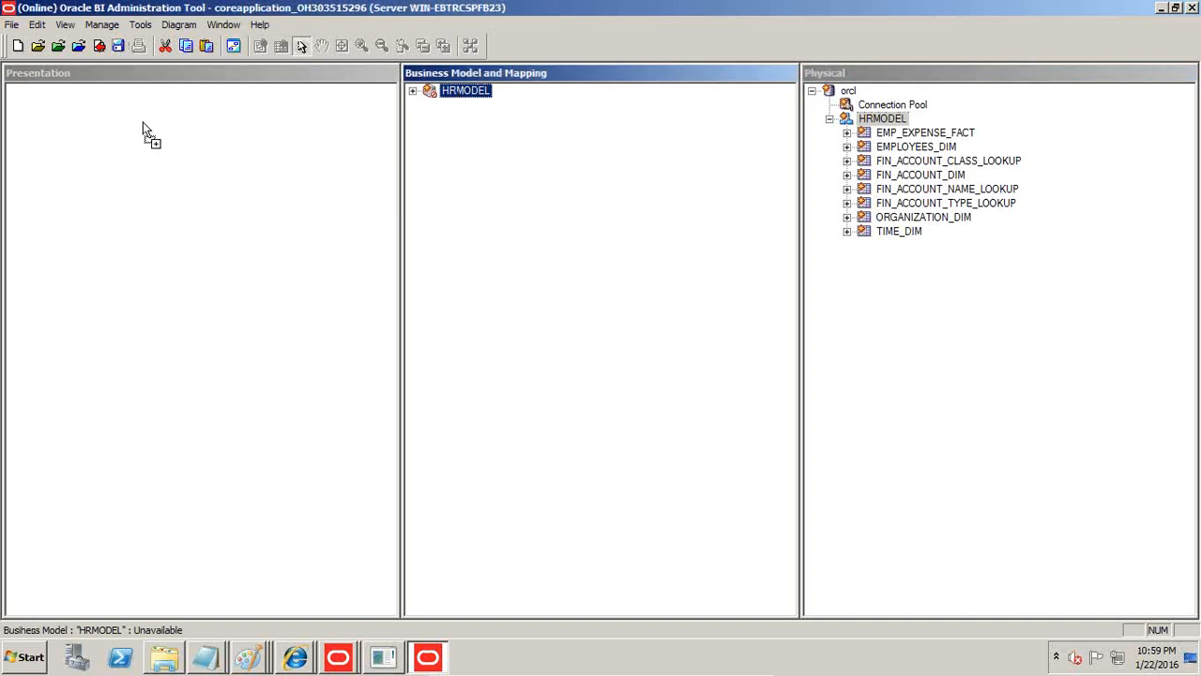
Save the repository, checking in the changes and running the global consistency check.
click(119, 51)
click(625, 360)
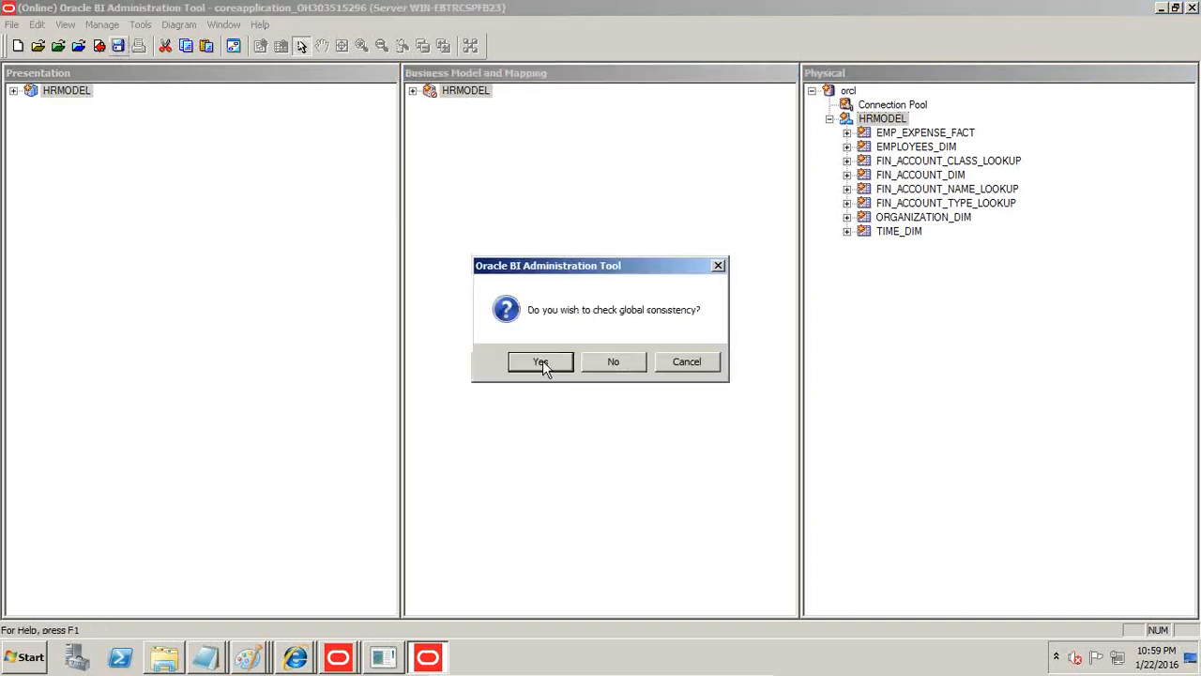
click(543, 360)
click(665, 365)
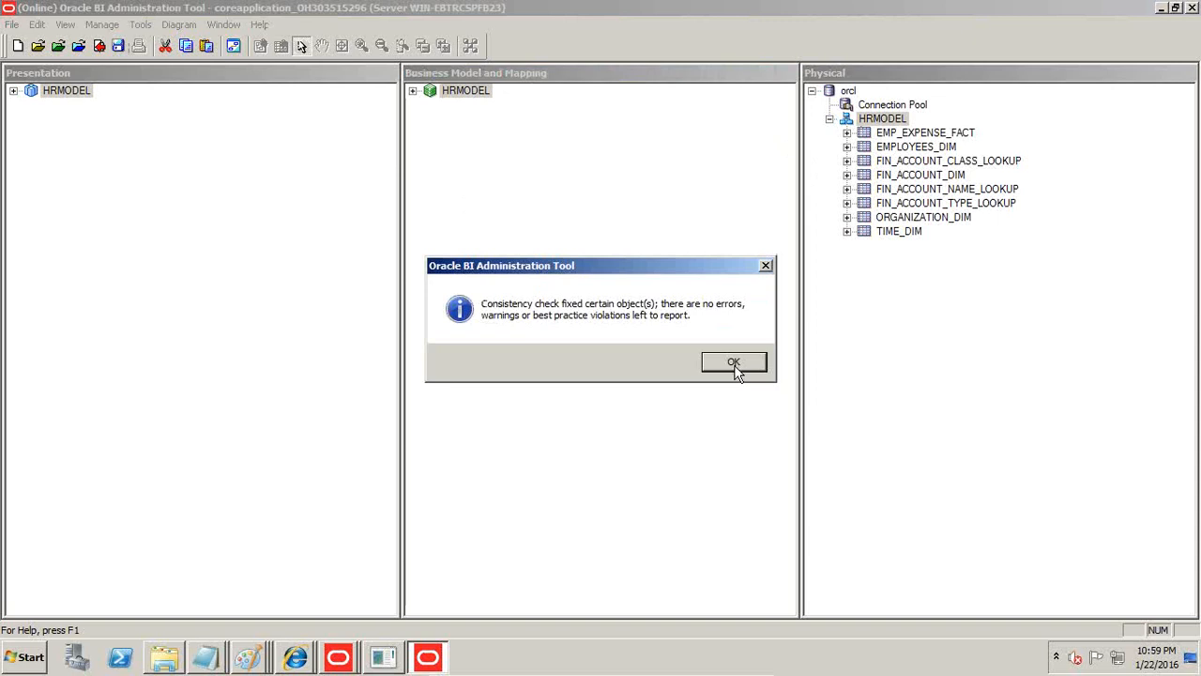
click(735, 369)
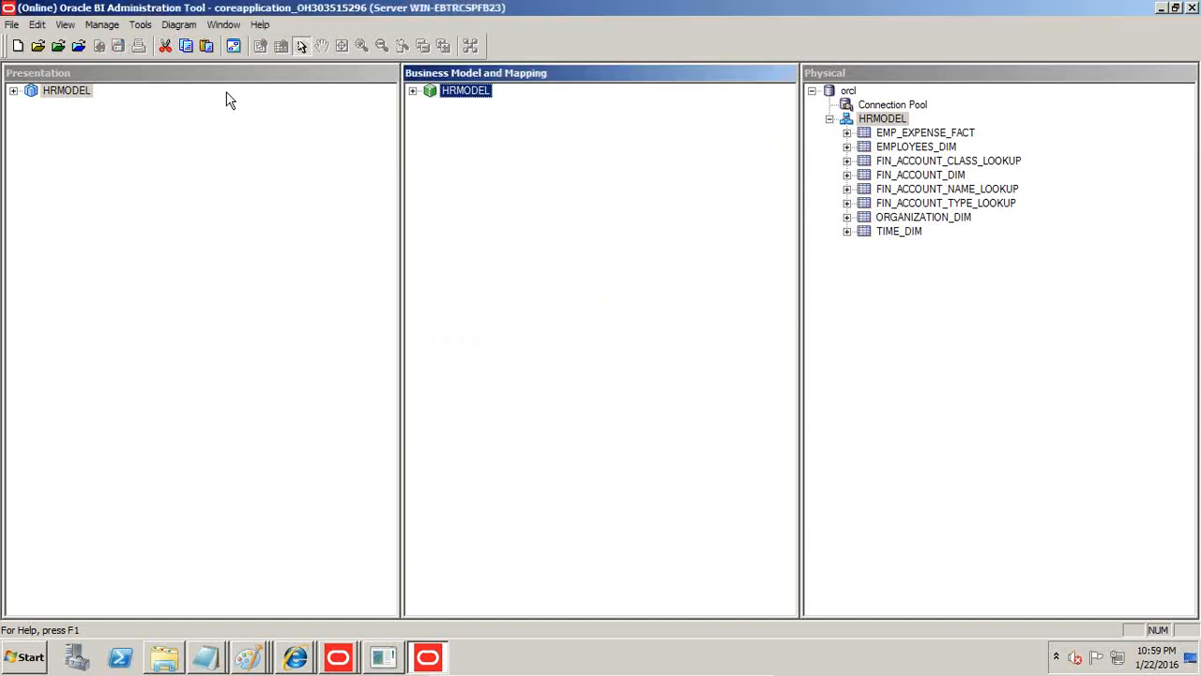
Switch to Internet Explorer, discard the unsaved analysis and start a new analysis on the HRMODEL subject area.
click(297, 654)
click(308, 599)
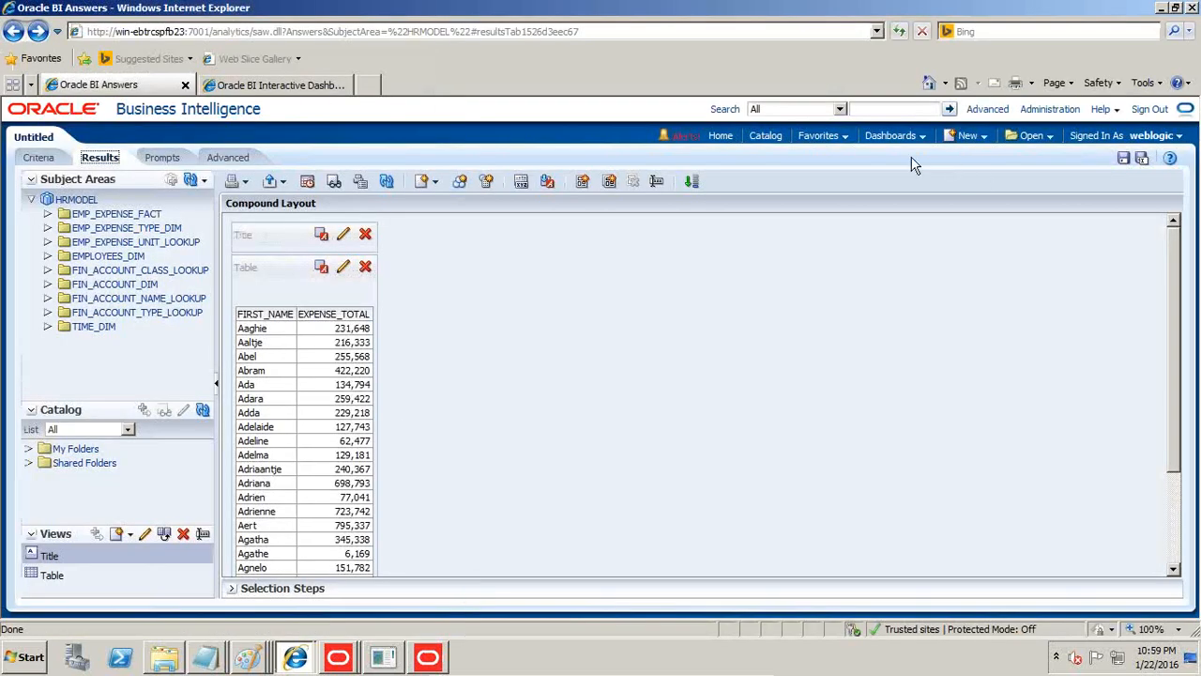
click(762, 137)
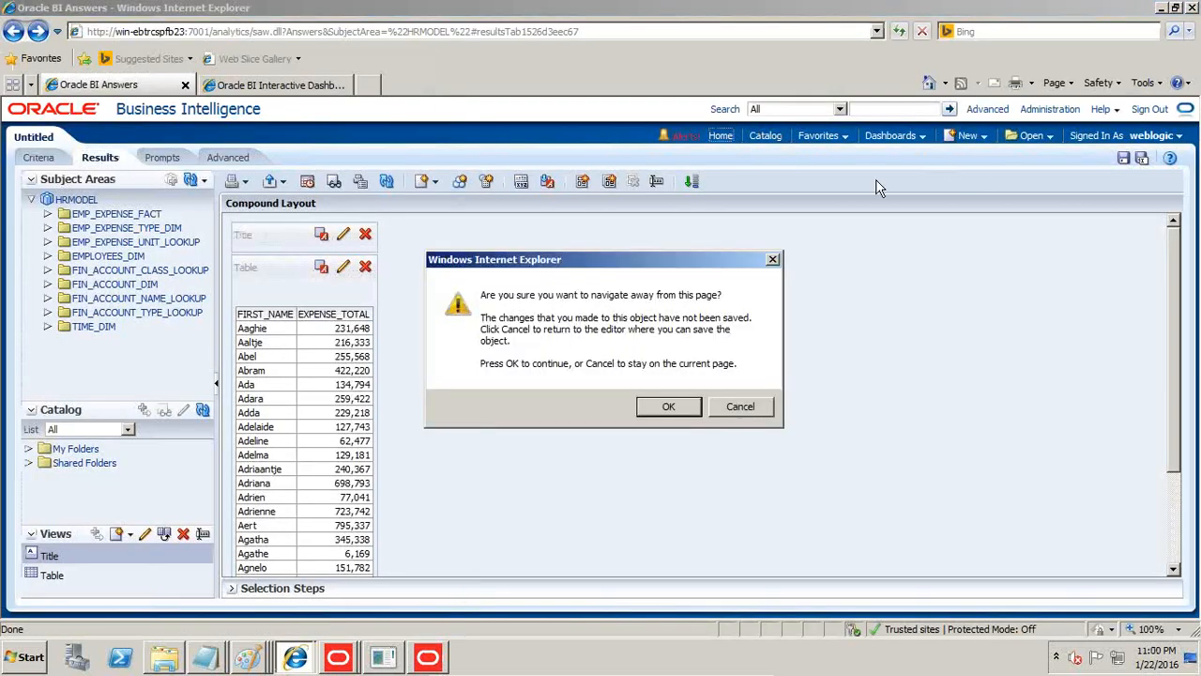
click(668, 406)
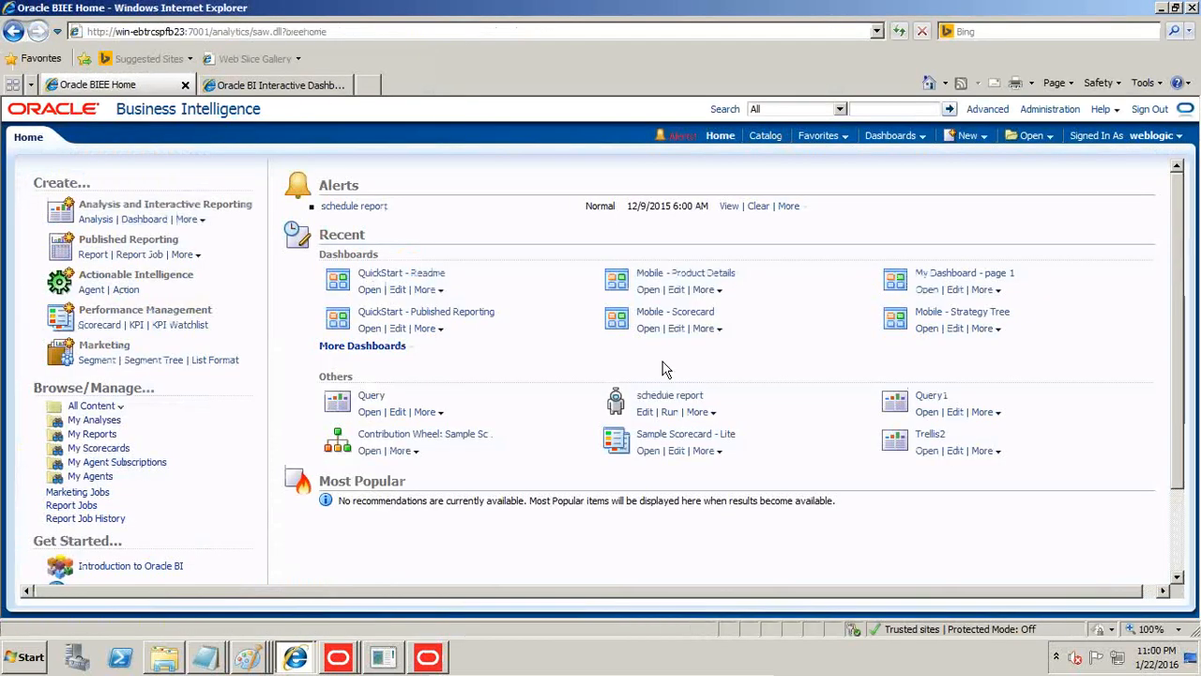
click(983, 138)
key(Return)
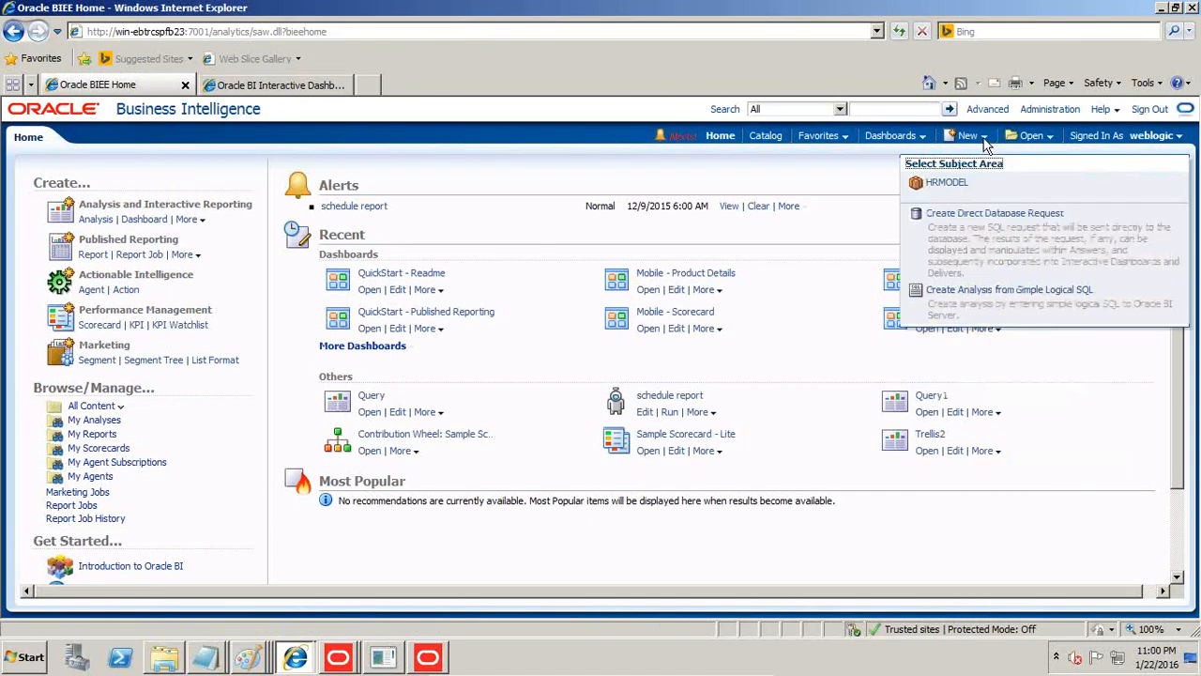
click(946, 183)
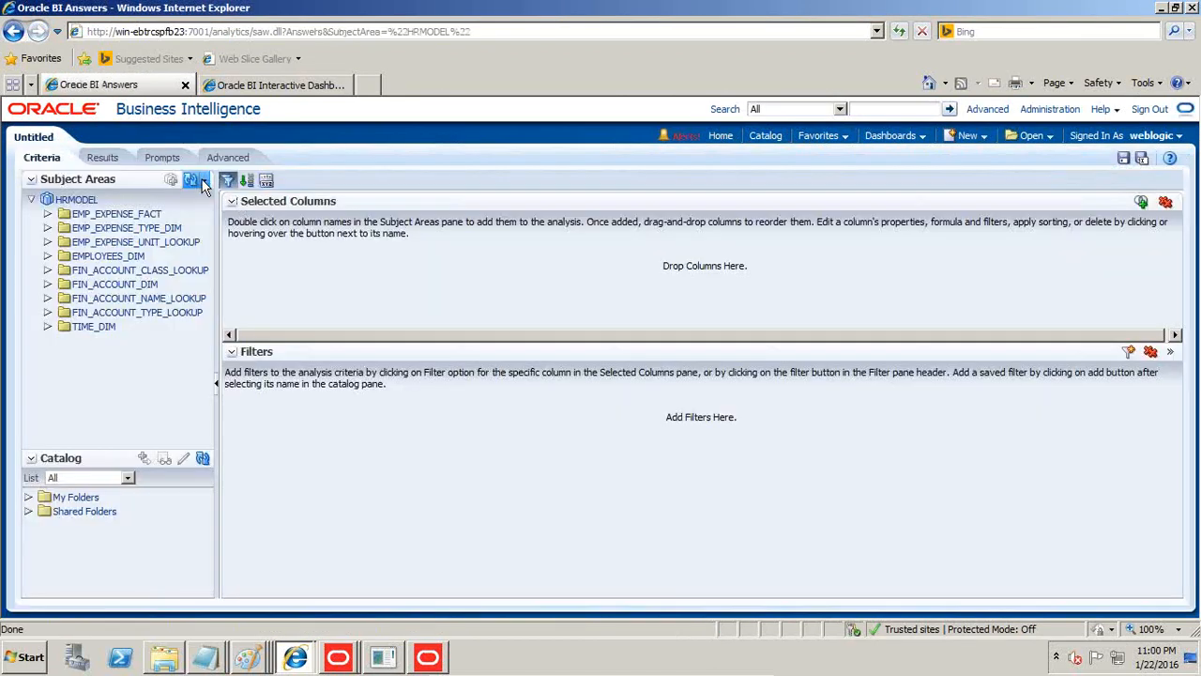
Refresh the subject area display and reload the server metadata so that the HRMODEL folders match the repository.
click(199, 179)
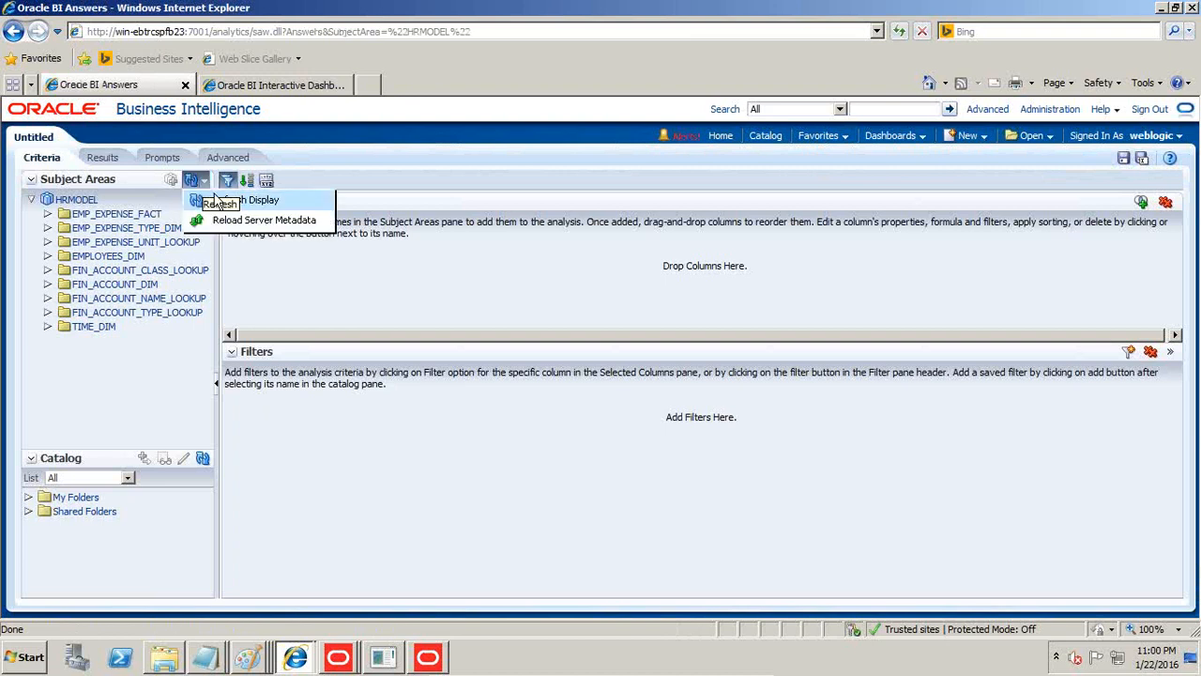
click(223, 201)
click(199, 179)
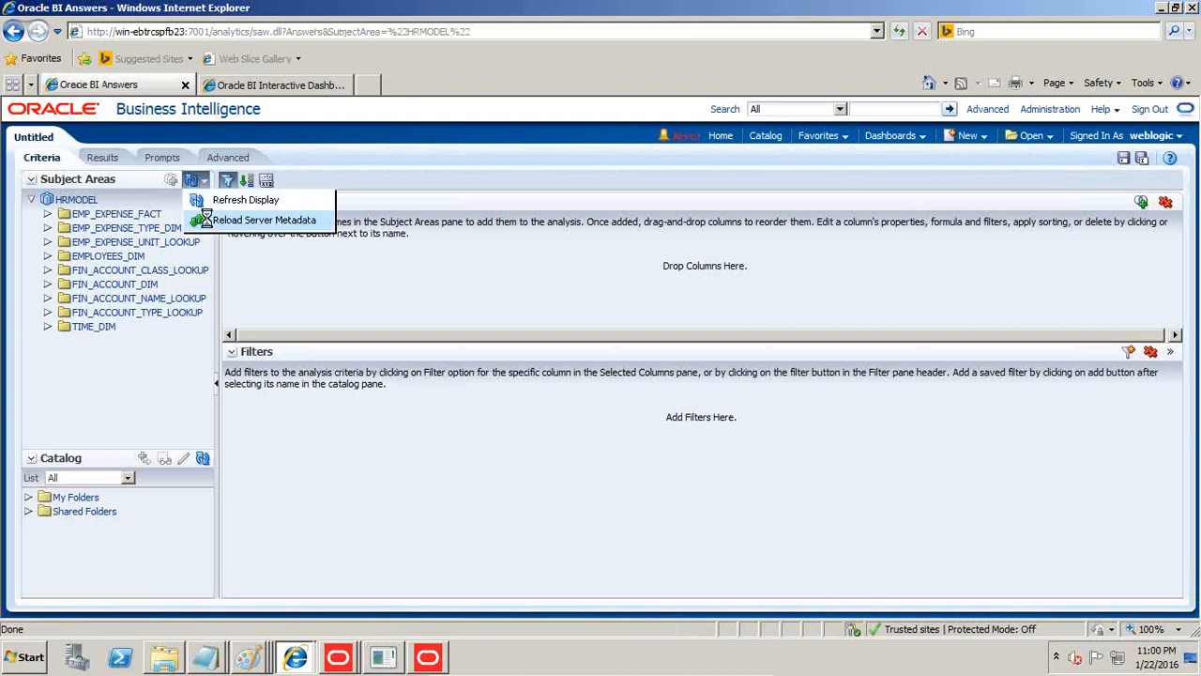
click(209, 219)
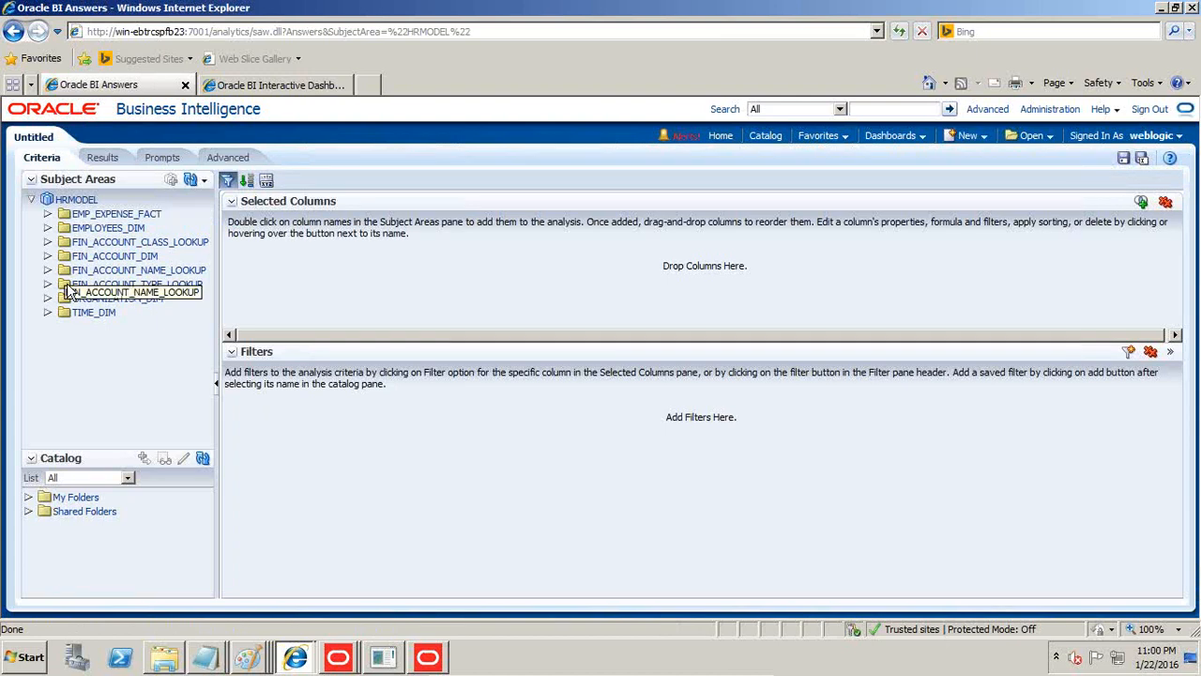
In the Administration Tool, check out EXPENSE_TOTAL under EMP_EXPENSE_FACT in the business model and set its default aggregation rule to Sum.
click(427, 656)
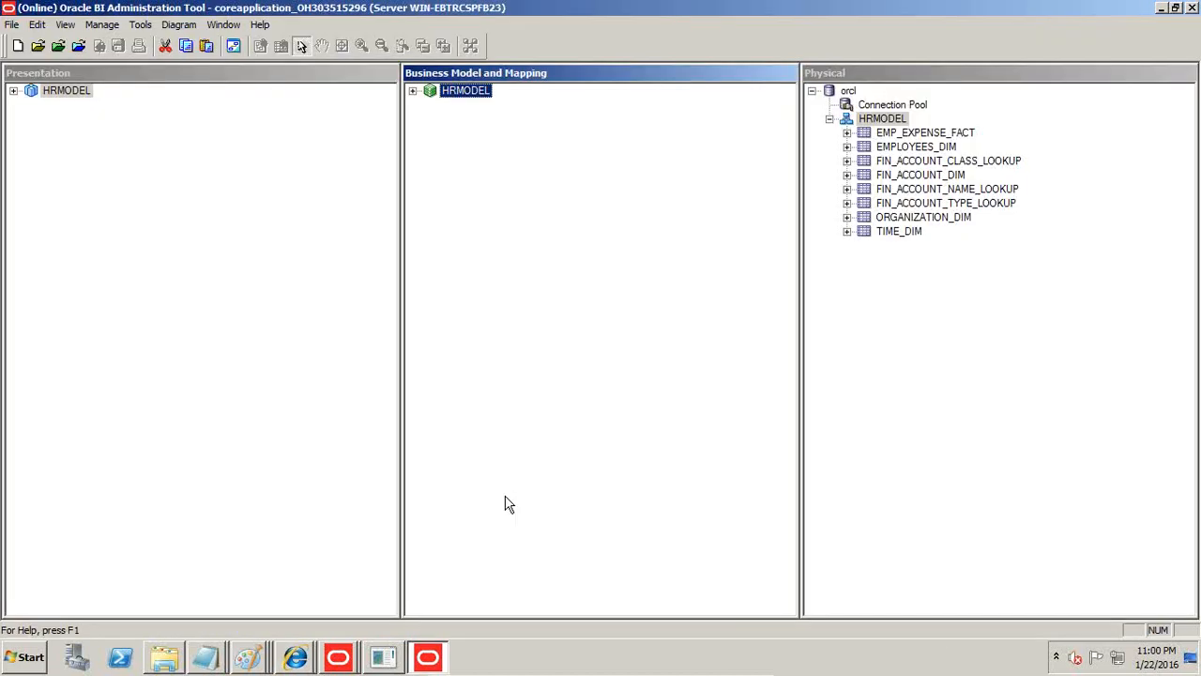
click(413, 92)
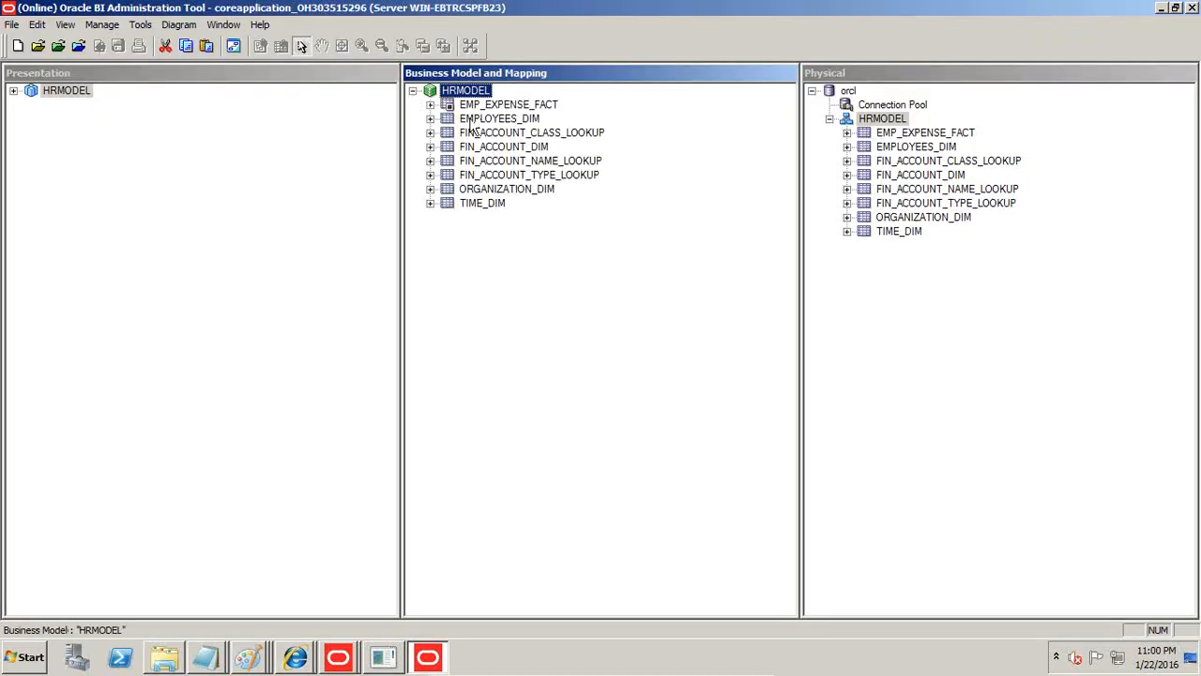
click(431, 104)
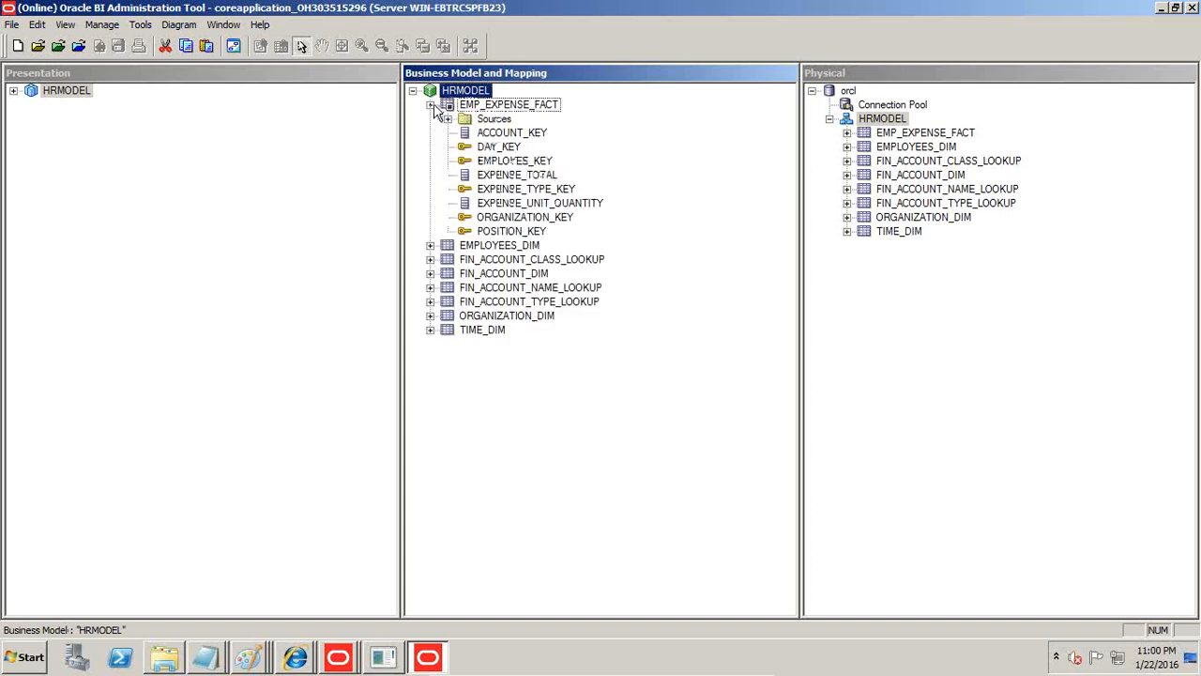
right_click(524, 180)
click(588, 457)
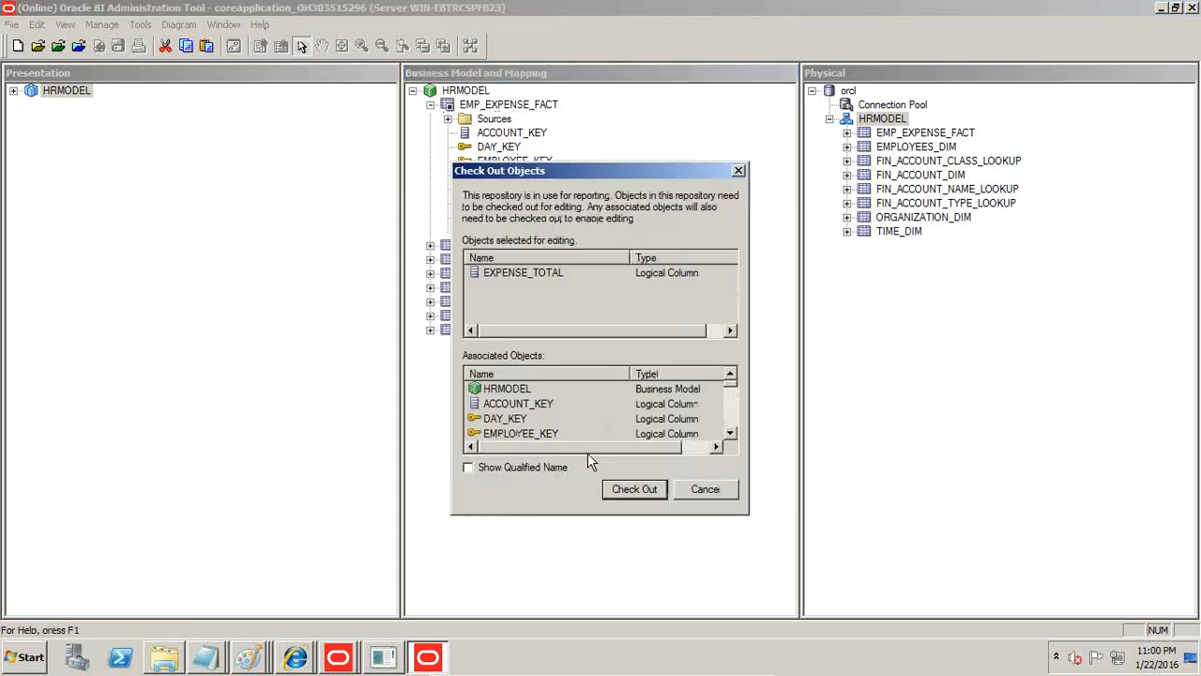
click(616, 488)
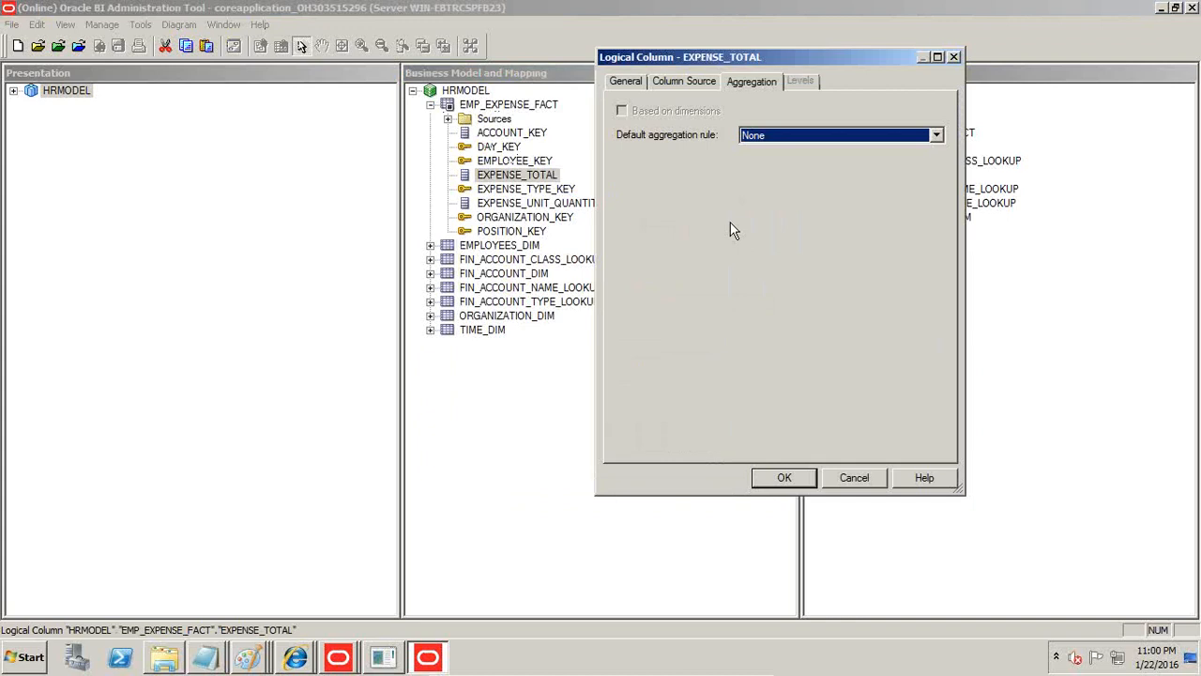
key(s)
click(788, 480)
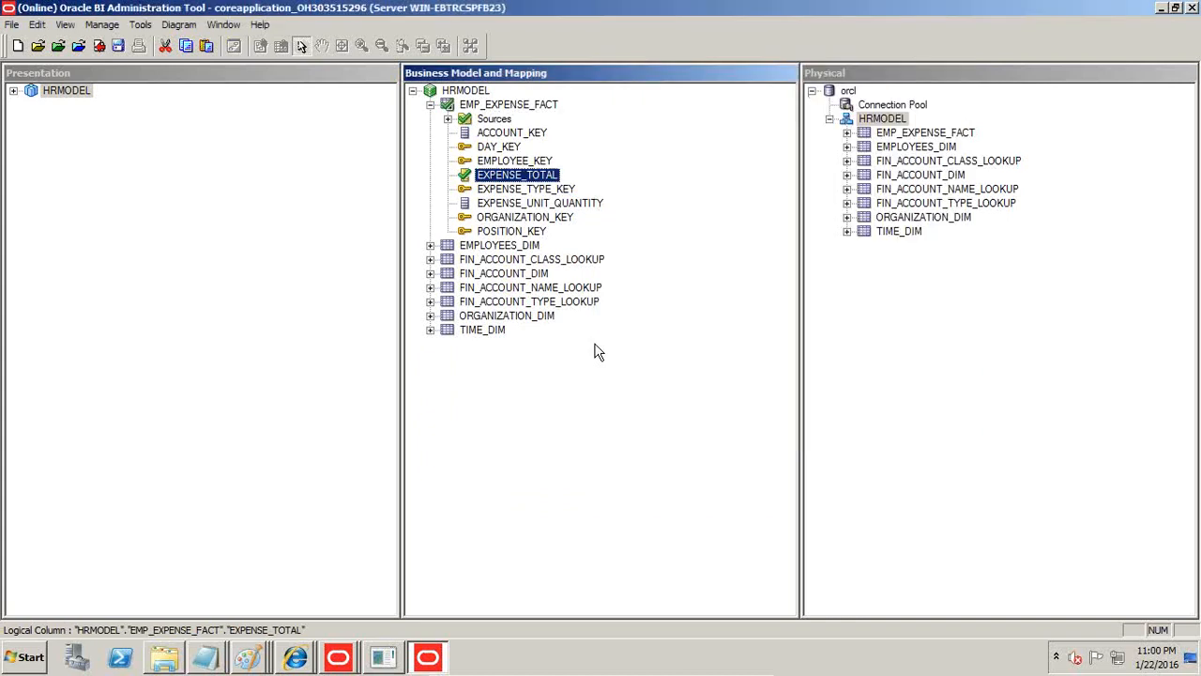
Check in the EXPENSE_TOTAL change and save the repository with a global consistency check.
click(118, 45)
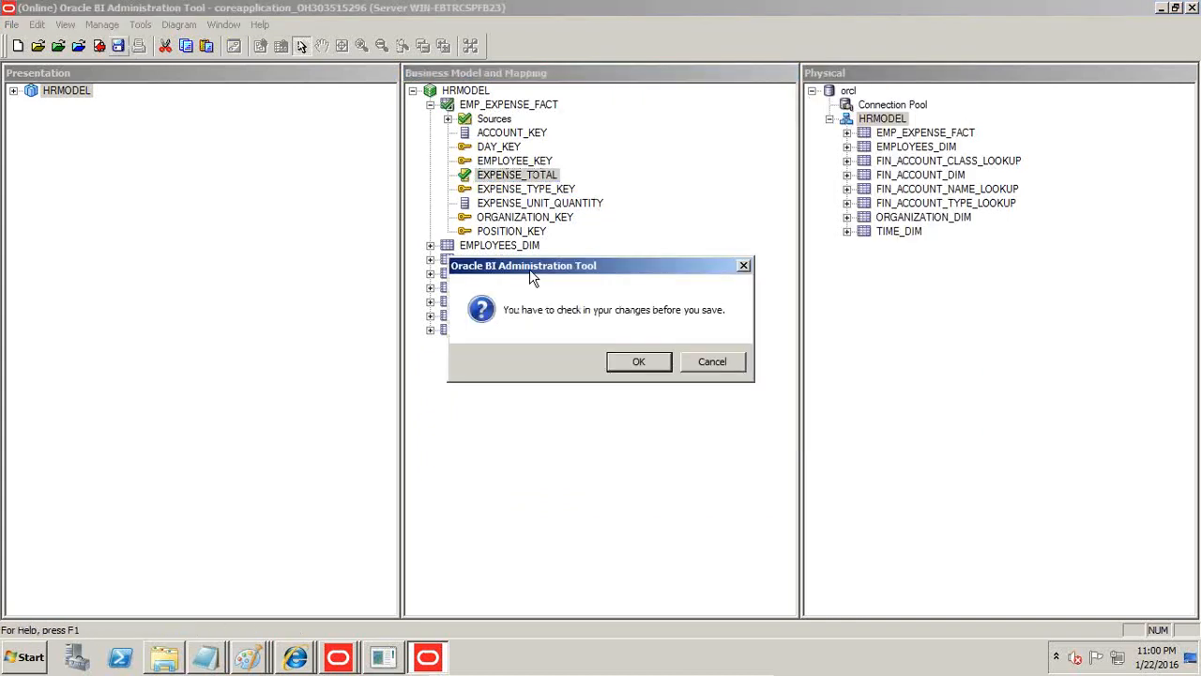
click(638, 363)
click(544, 363)
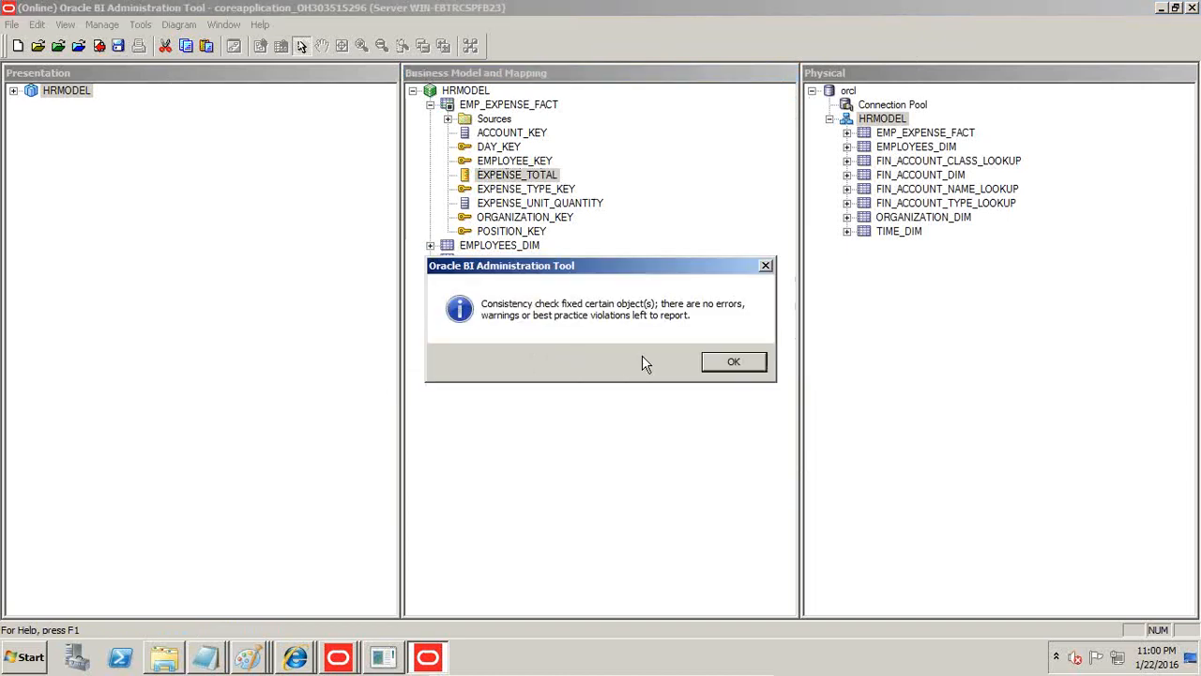
click(749, 367)
Back in the browser, add EMPLOYEE_NAME from EMPLOYEES_DIM and EXPENSE_TOTAL from EMP_EXPENSE_FACT to the analysis and display its results.
key(alt+Tab)
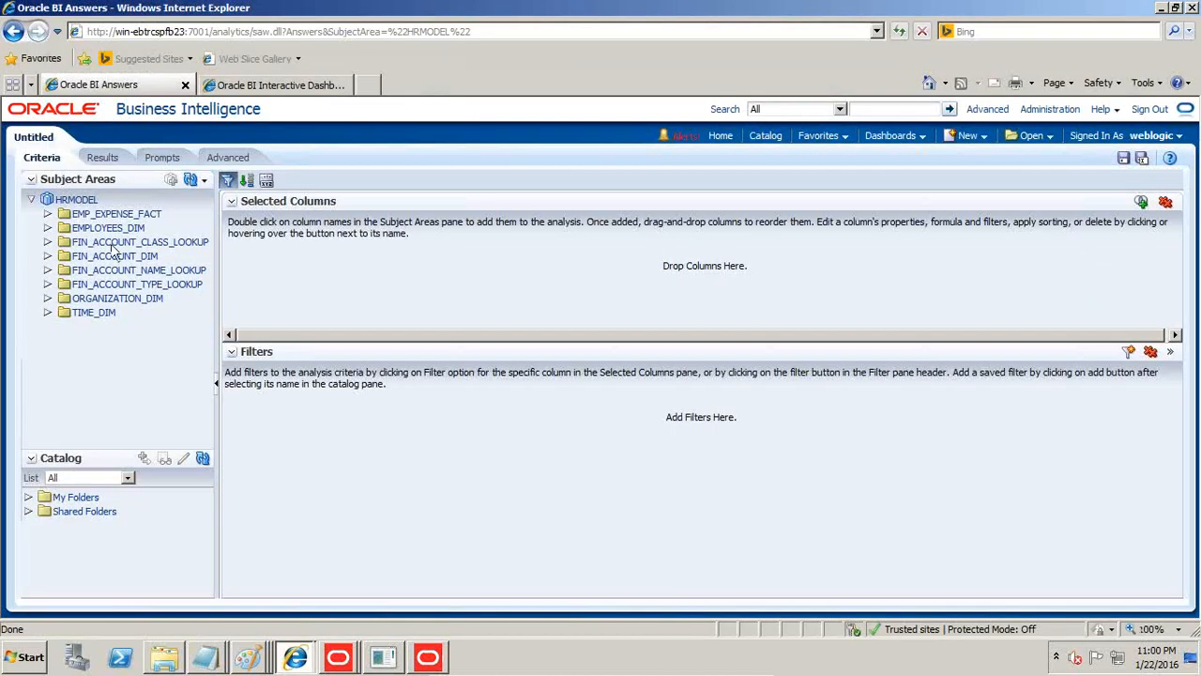
click(46, 228)
scroll(214, 293, down, 1)
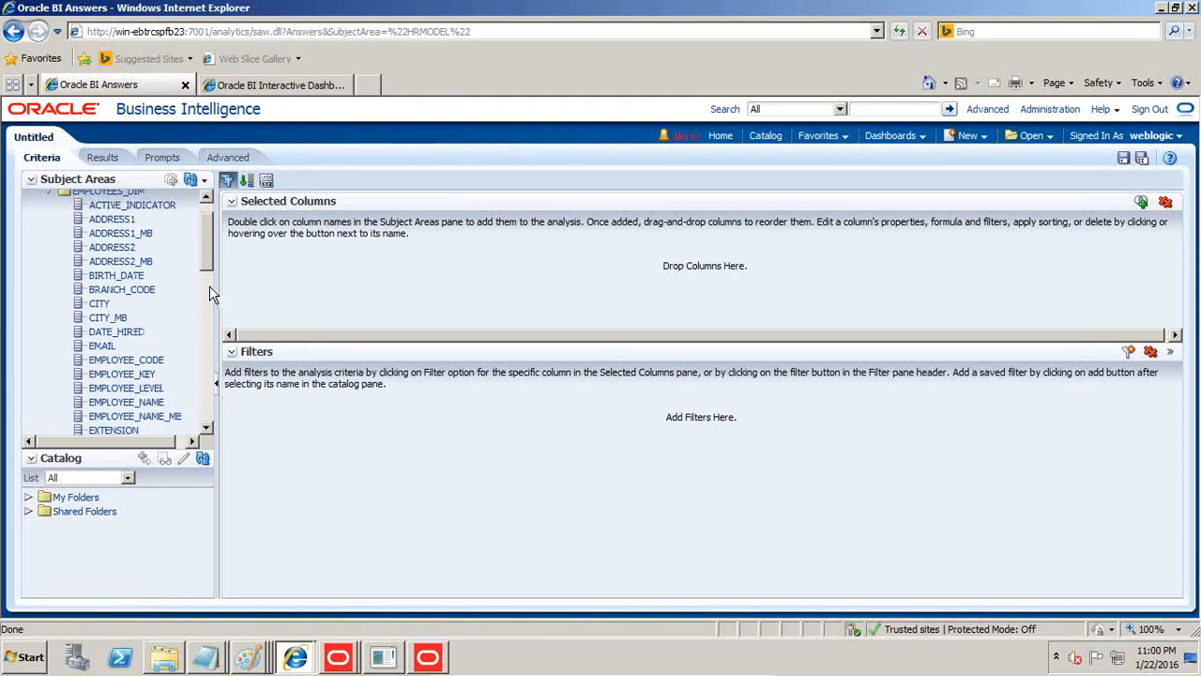
scroll(214, 294, down, 2)
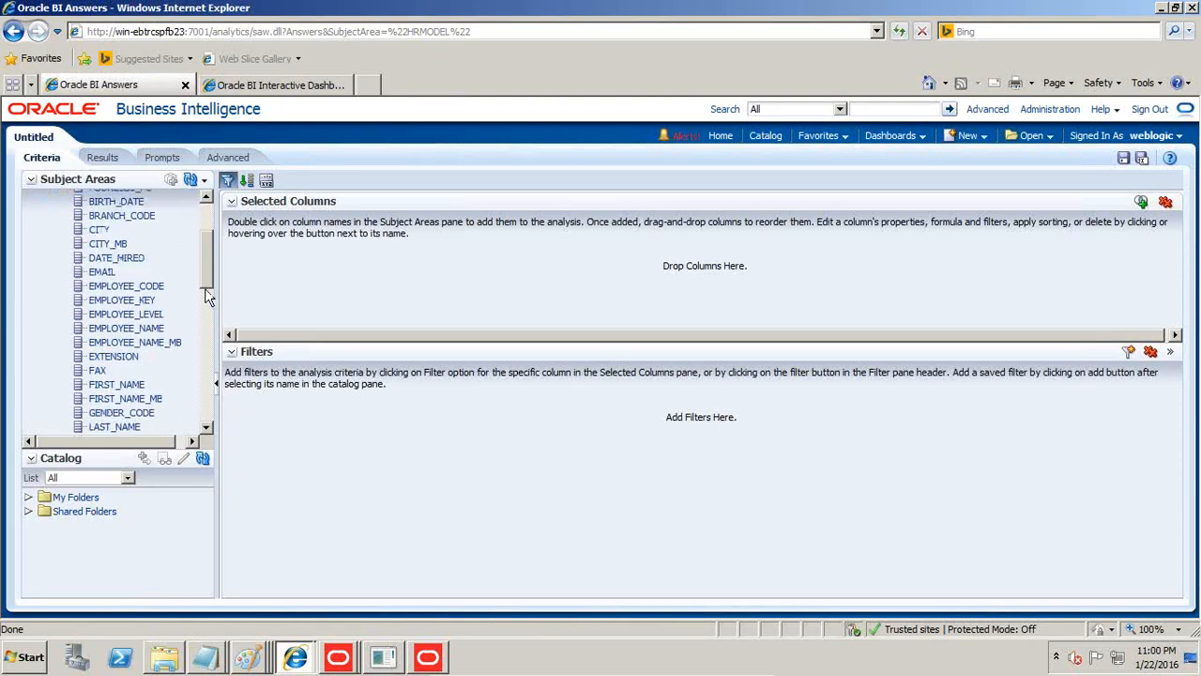
double_click(166, 328)
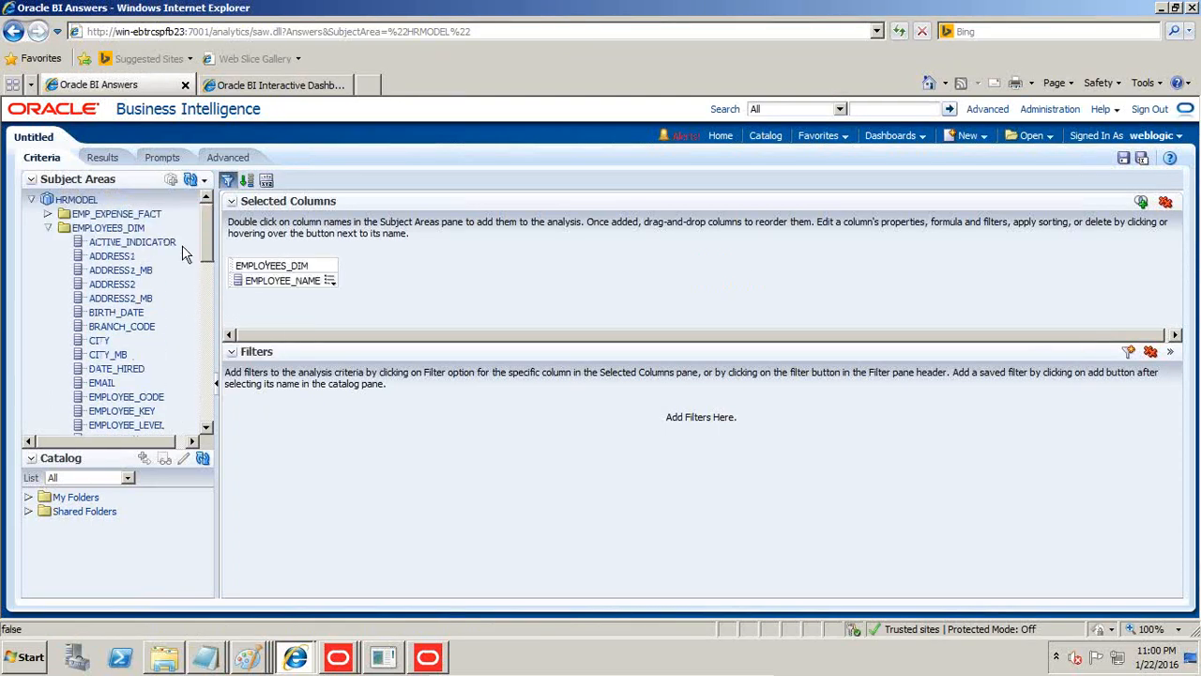
click(52, 229)
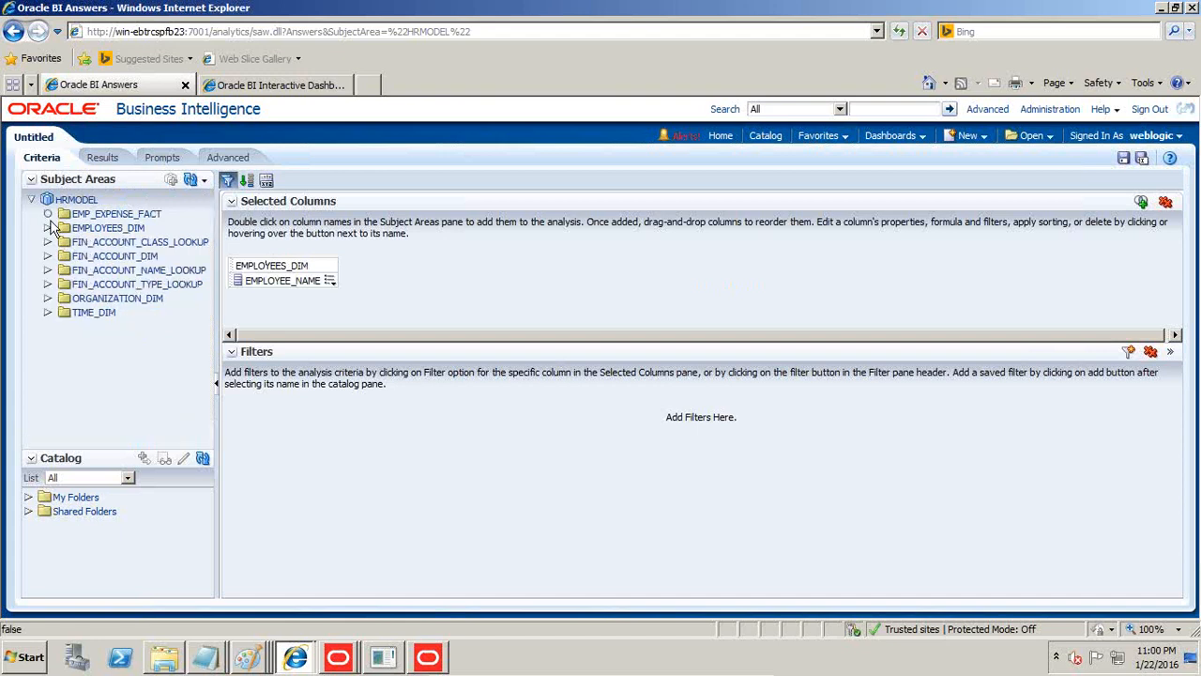
click(47, 214)
drag(112, 270, 349, 277)
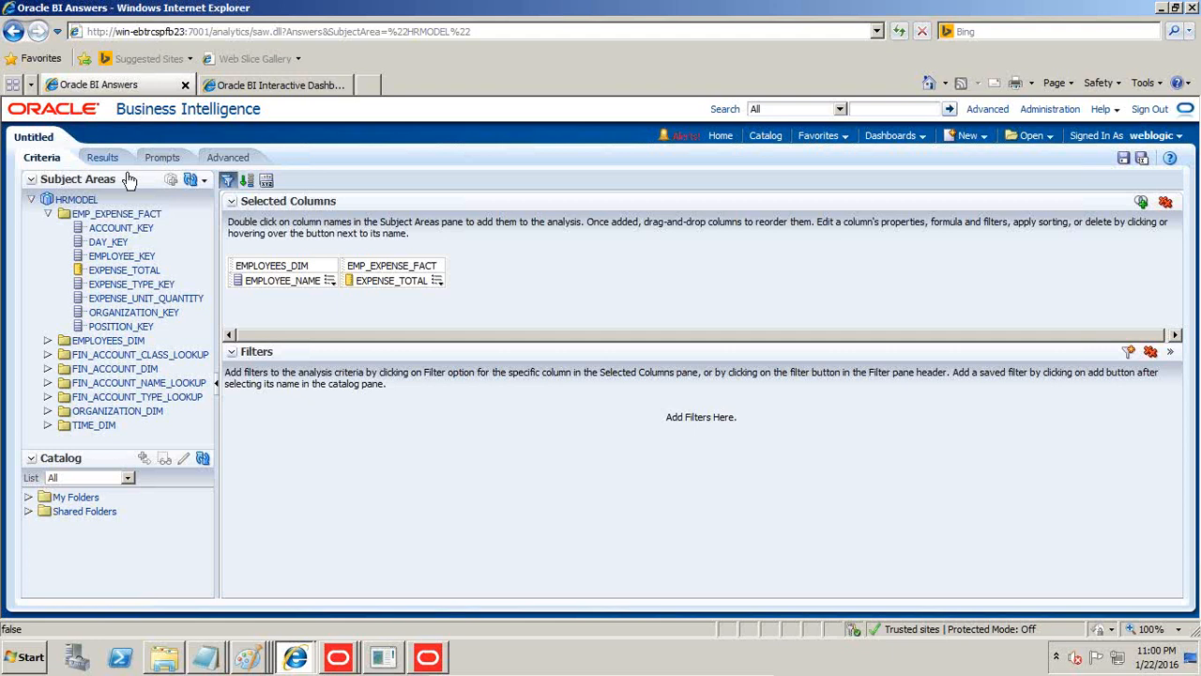
click(104, 157)
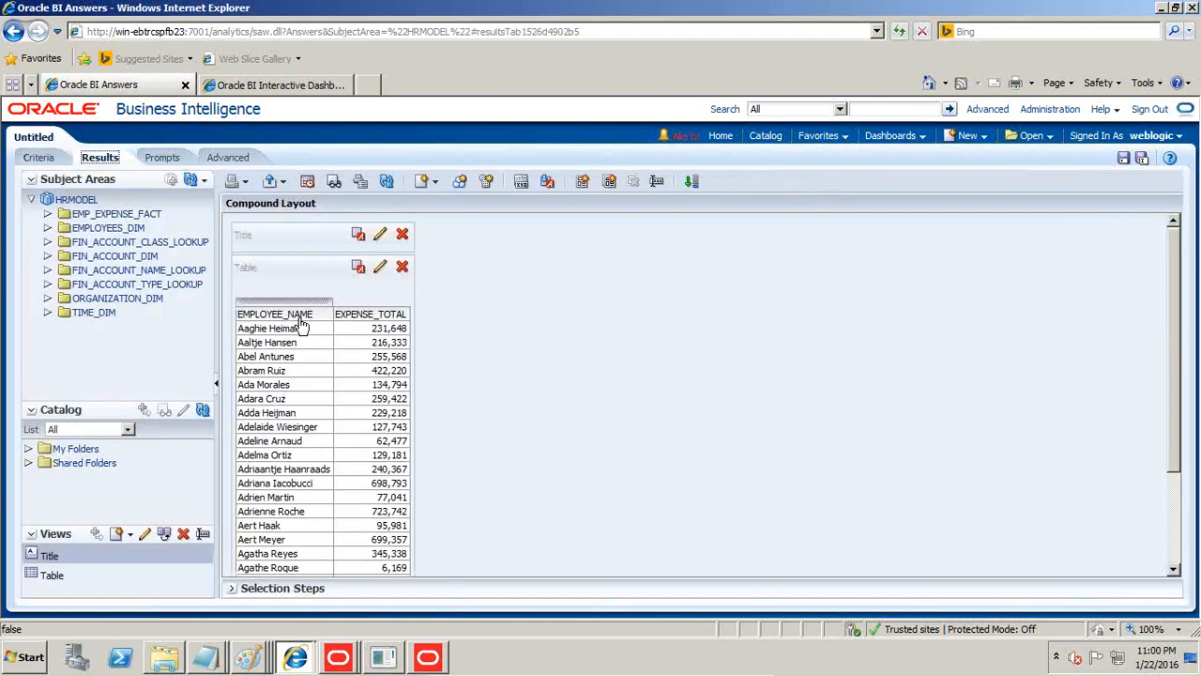
Leave the analysis unsaved and open the log of its latest query from Manage Sessions in Administration.
click(1051, 111)
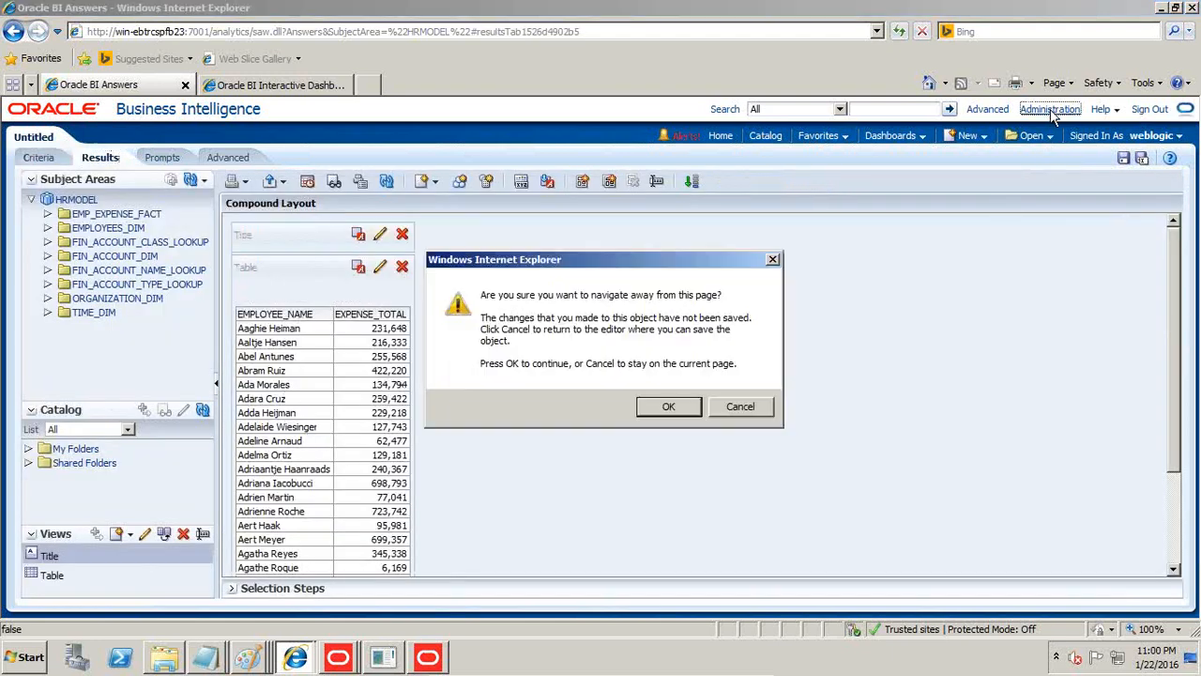
click(668, 407)
click(117, 428)
scroll(289, 423, down, 15)
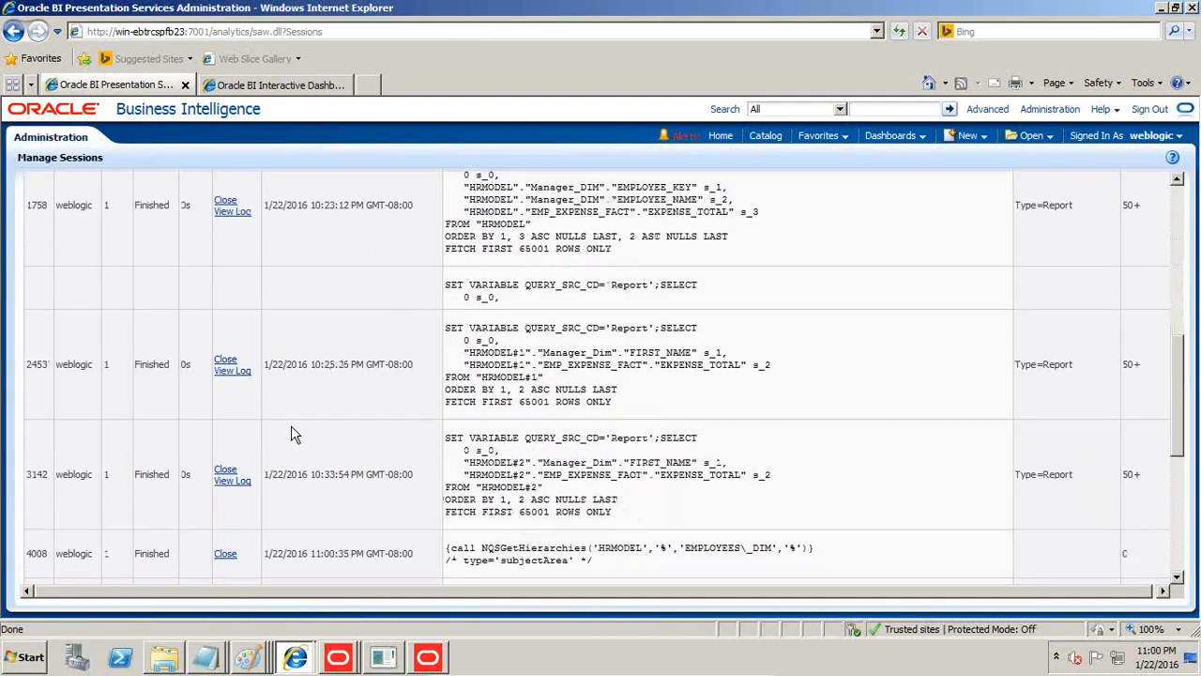
click(235, 502)
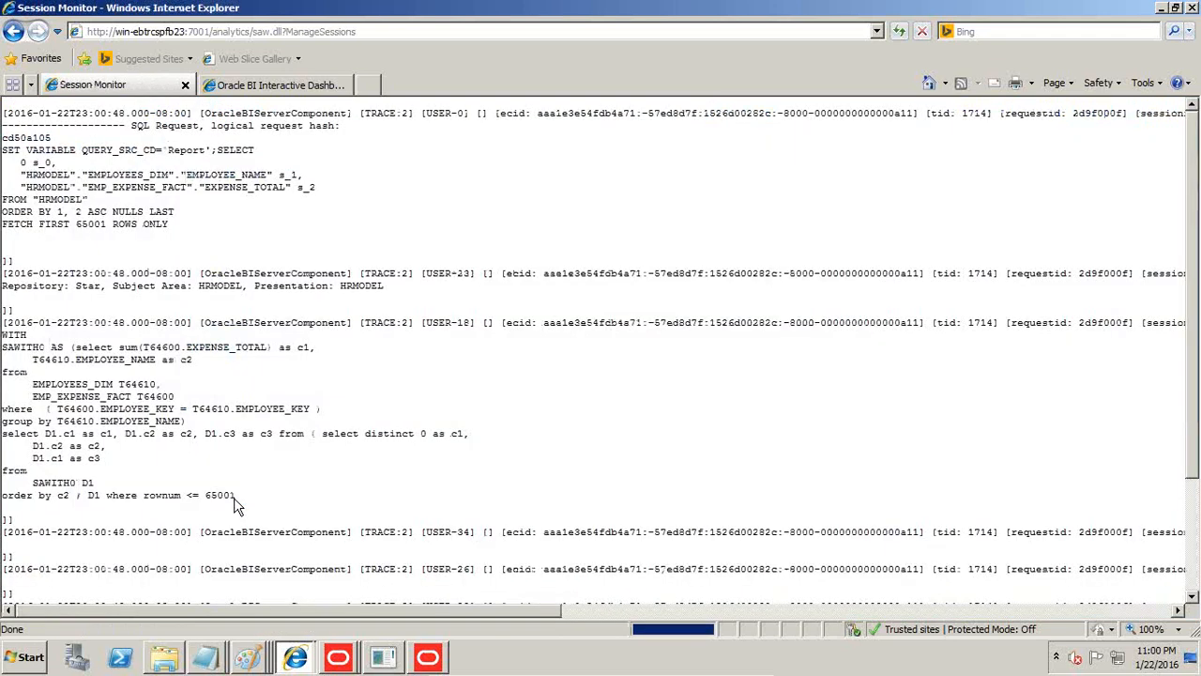
Examine the aggregated expense, employee name and join condition in the physical SQL, highlighting the whole inner select.
drag(119, 348, 243, 344)
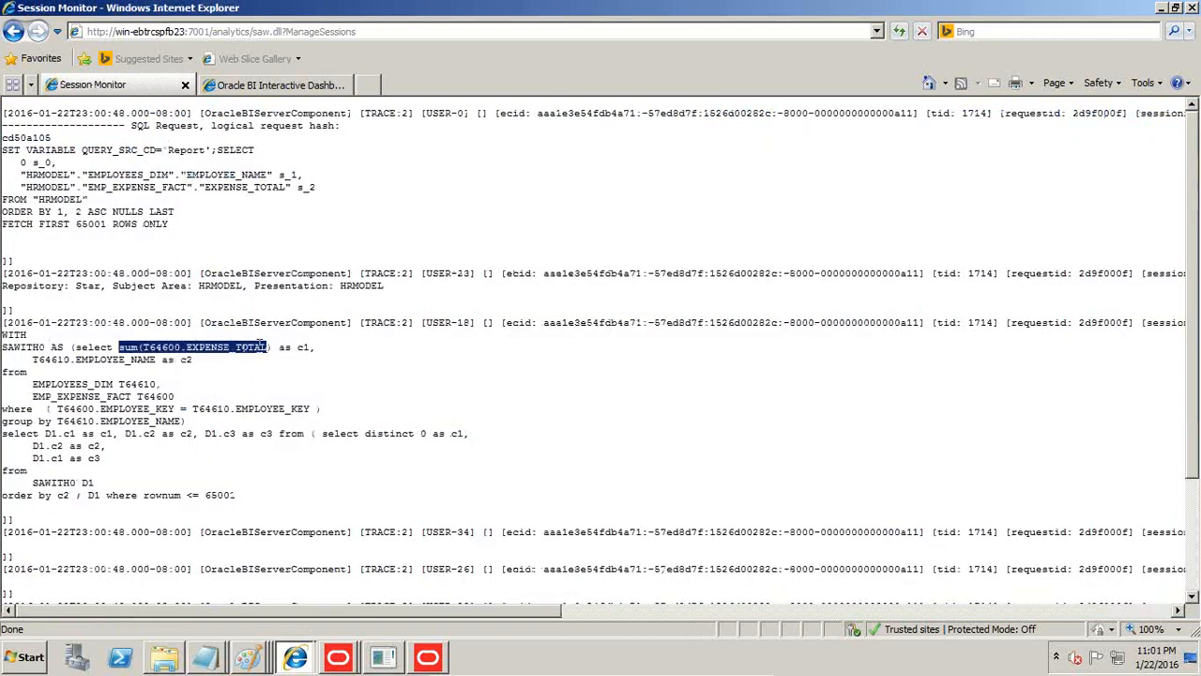
drag(75, 359, 162, 361)
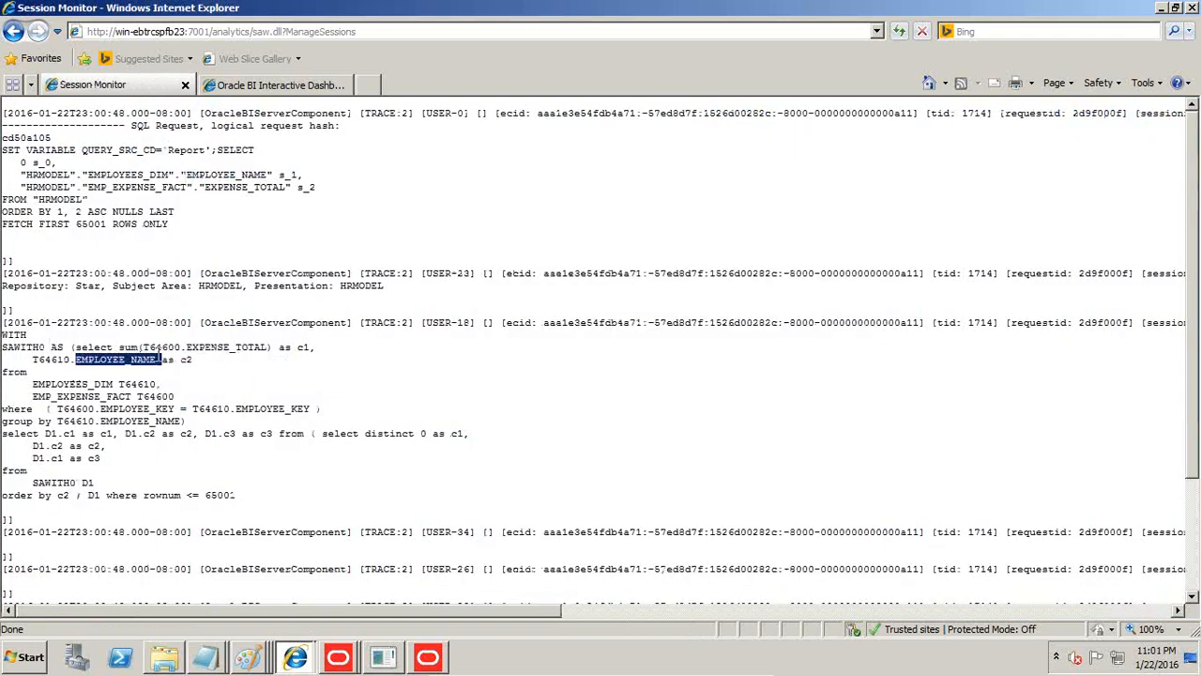
click(314, 409)
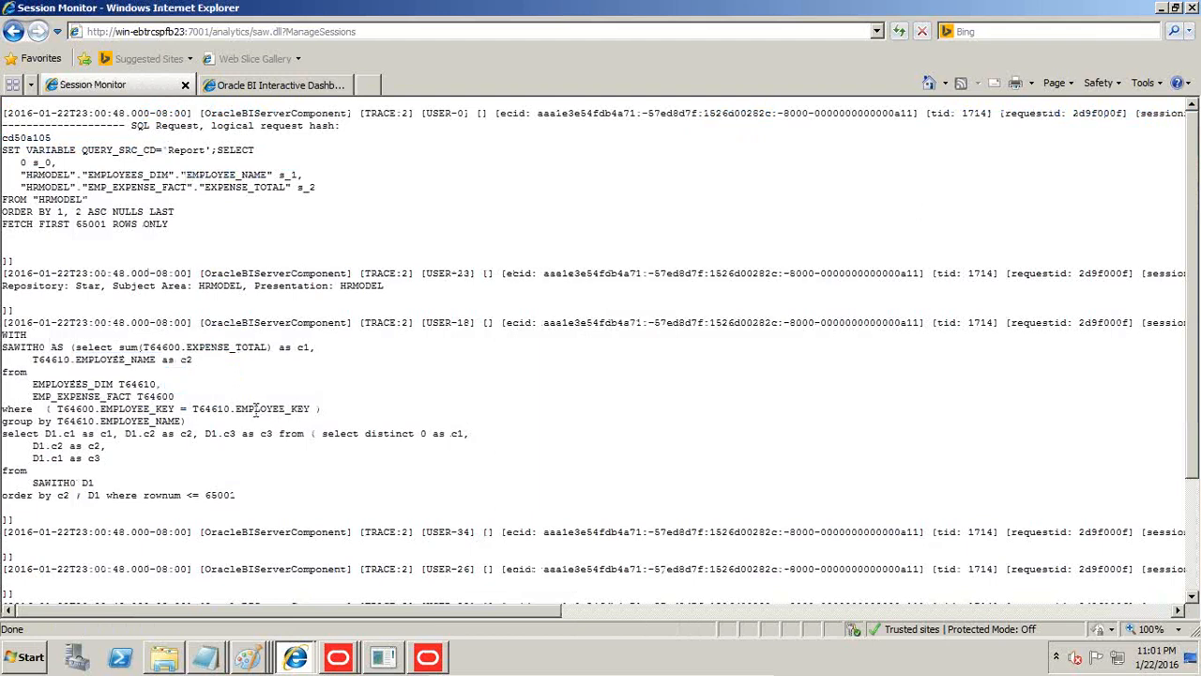
drag(73, 347, 221, 419)
key(ctrl+c)
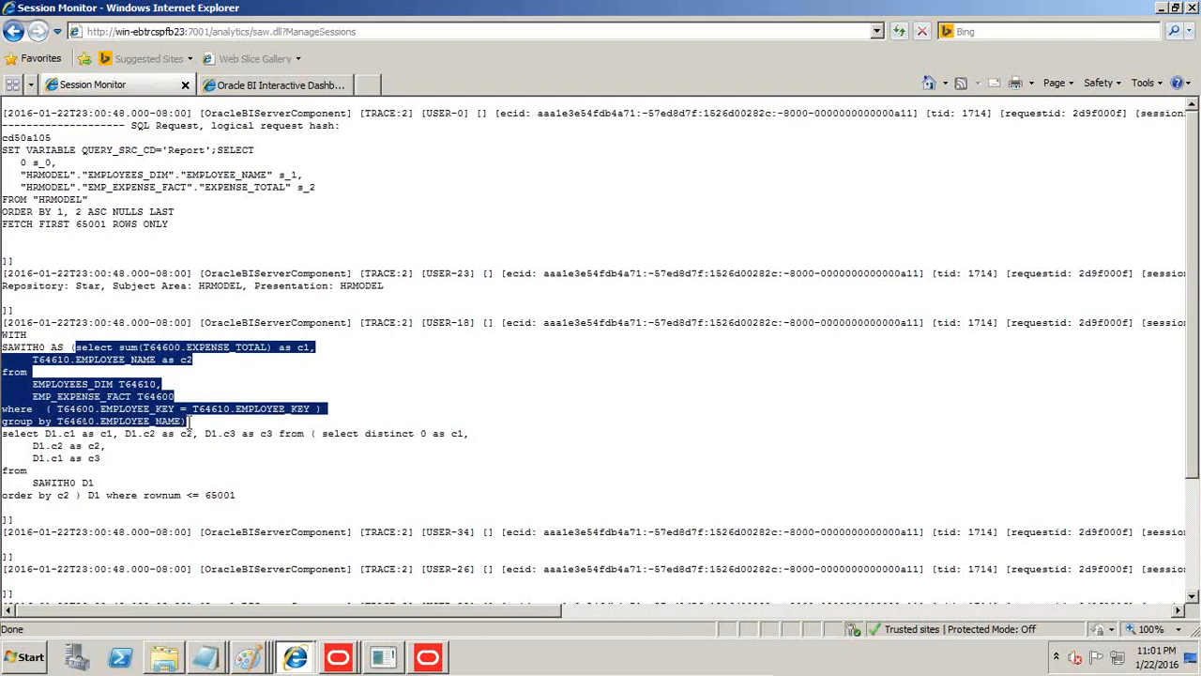
Switch to Notepad, write a heading for context #1 Employee Expense on an empty line and paste the copied select statement under it.
click(214, 655)
click(226, 596)
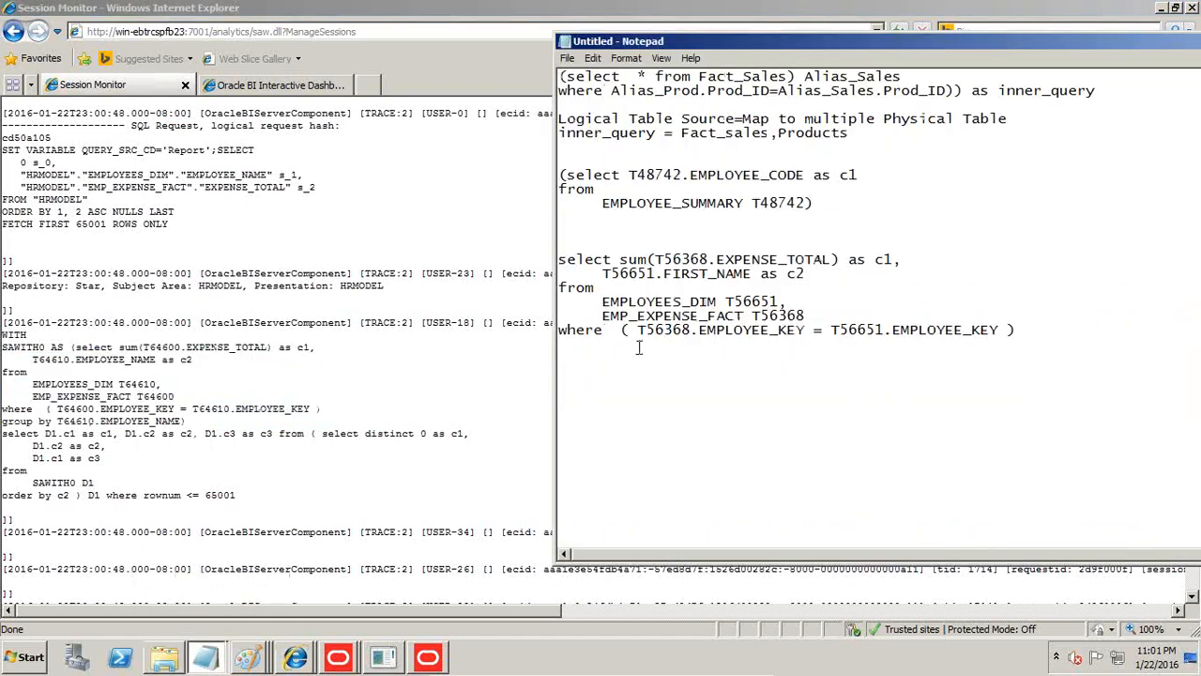
scroll(560, 441, down, 7)
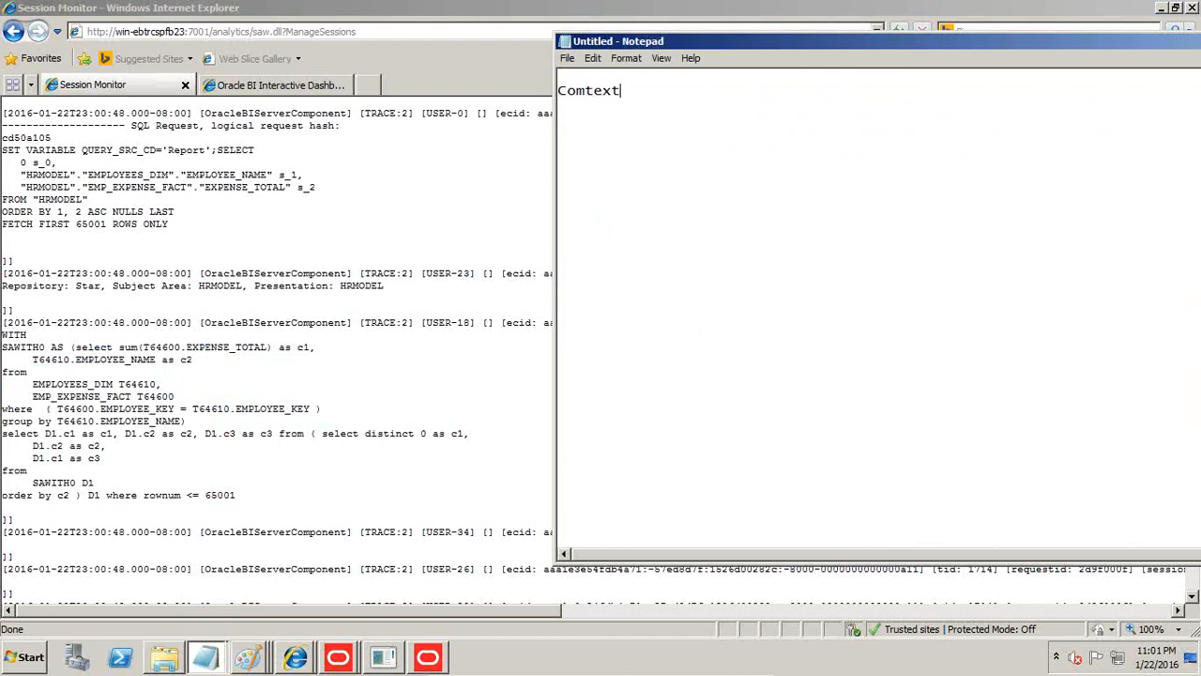
text(mployee Expense)
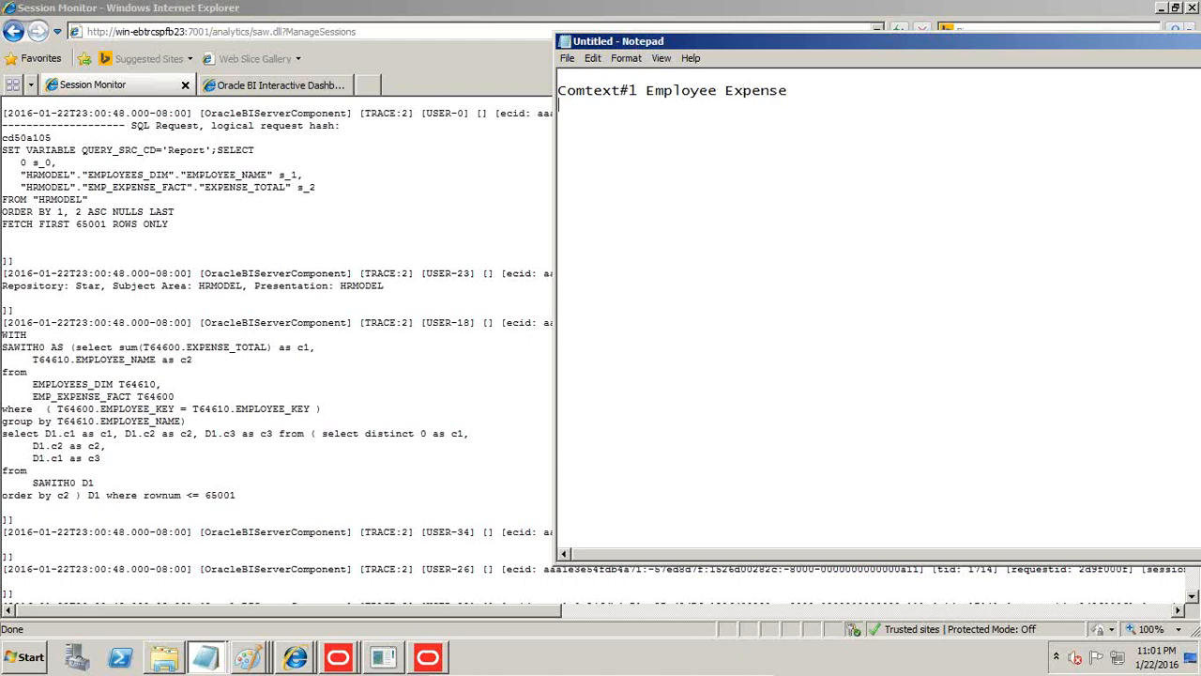
key(ctrl+v)
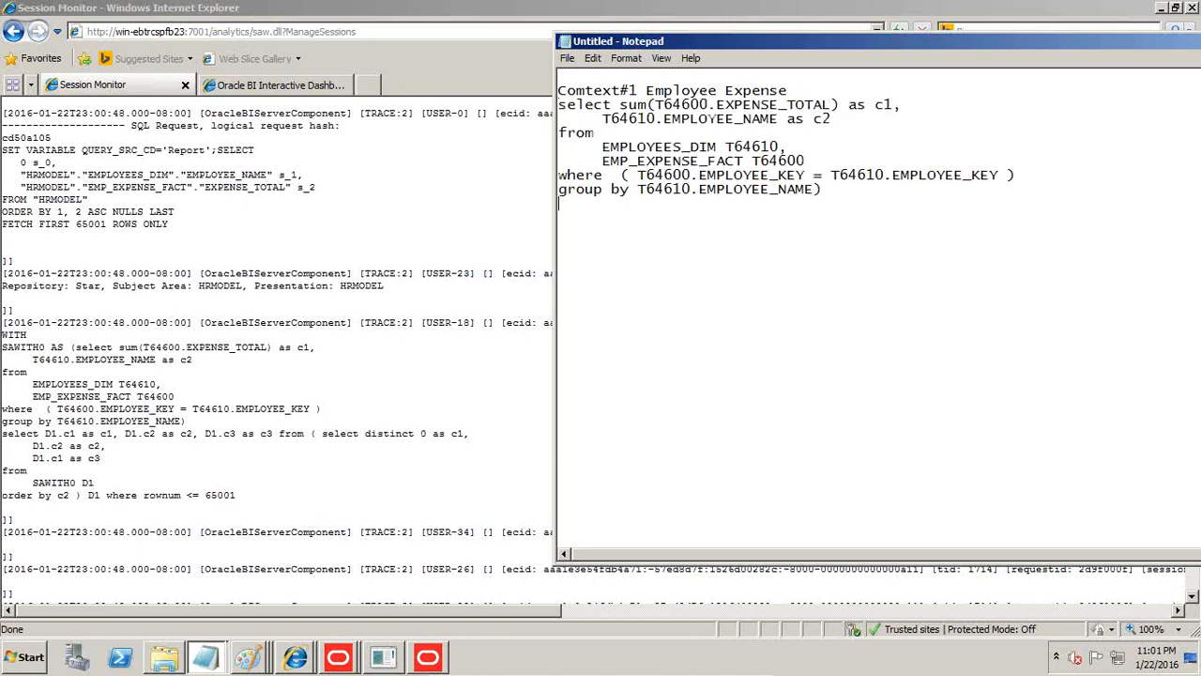
Correct the heading's first word to Context and insert a blank line between the heading and the pasted query.
click(585, 90)
key(BackSpace)
text(n)
click(796, 90)
key(Return)
key(shift+Down)
key(ctrl+c)
key(Down)
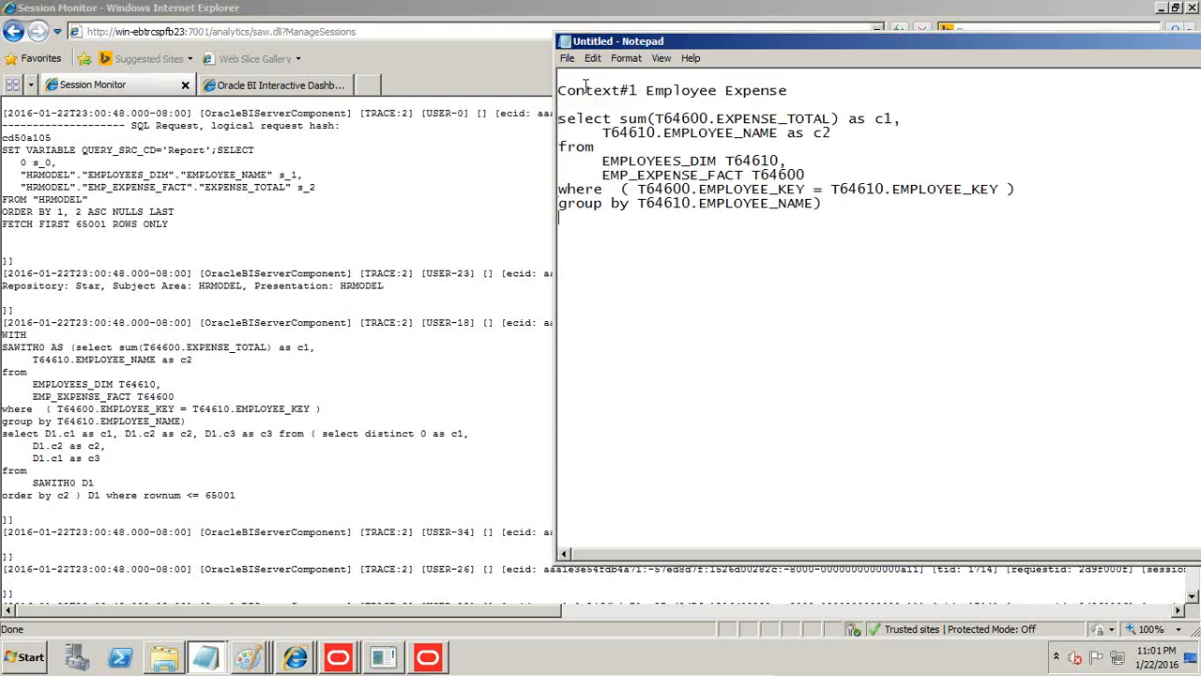
Add a second heading, "Context#2 Manager Expenses", below the pasted query by reusing the first heading.
key(ctrl+v)
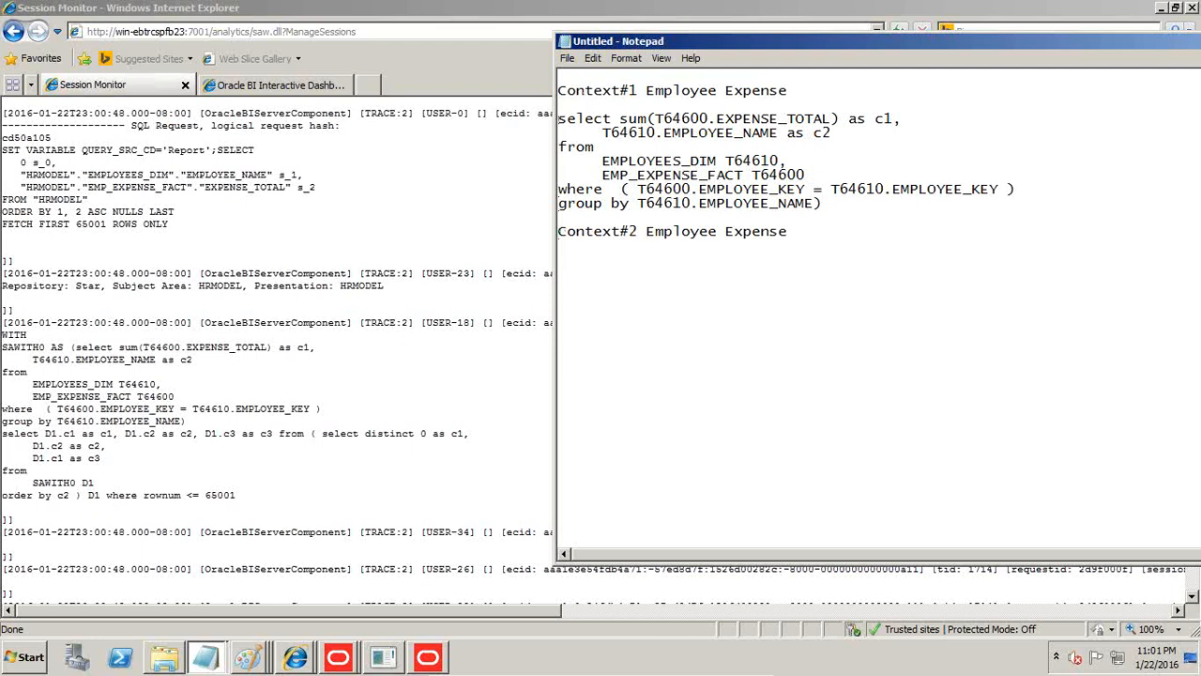
text(Manag)
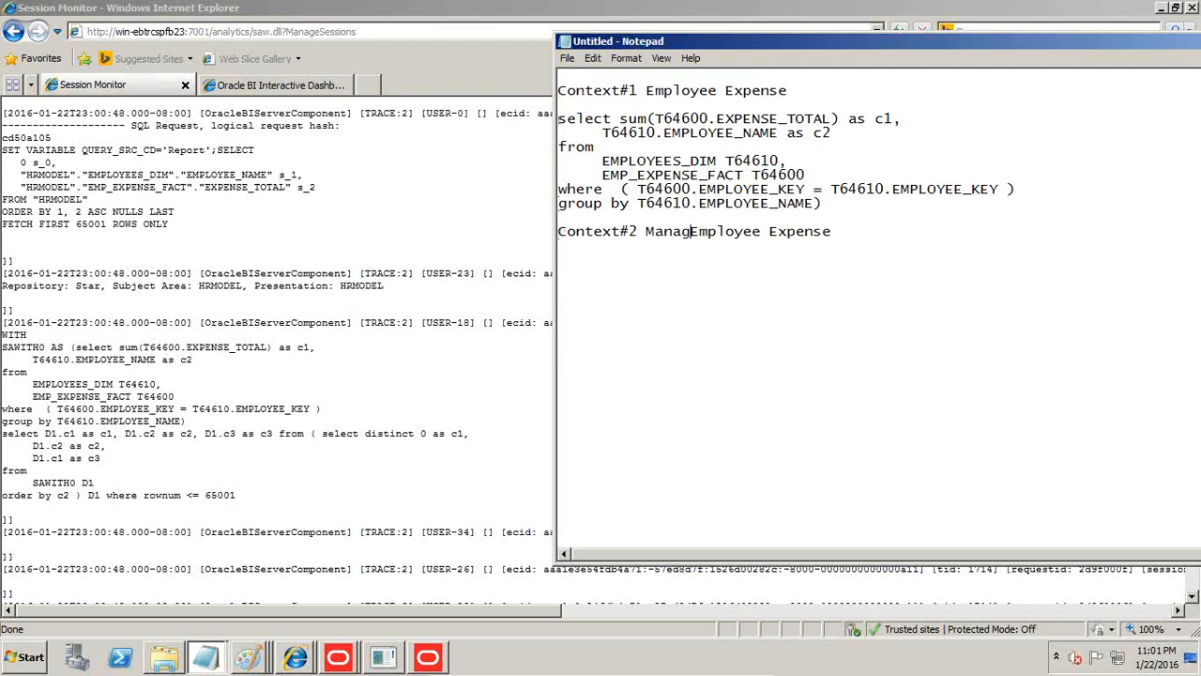
text(er)
key(ctrl+shift+Right)
key(Delete)
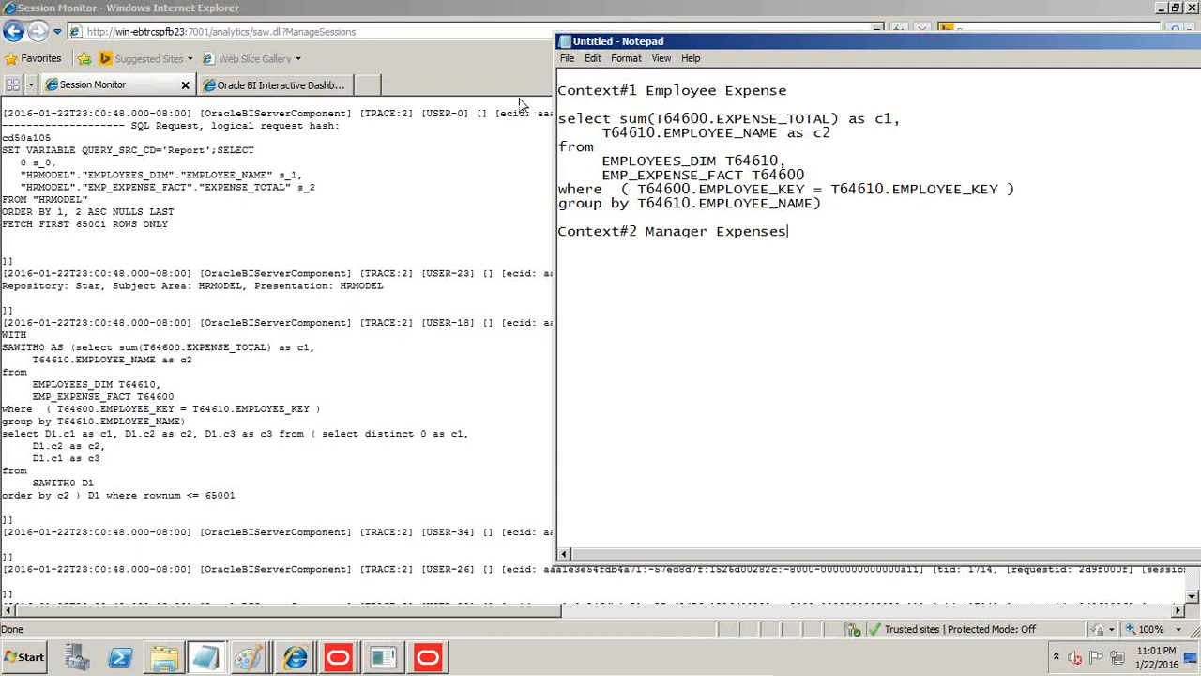
Switch to the Oracle BI Administration Tool, check out the physical table EMPLOYEES_DIM and create an alias of it named Manager_Dim.
click(535, 7)
click(424, 661)
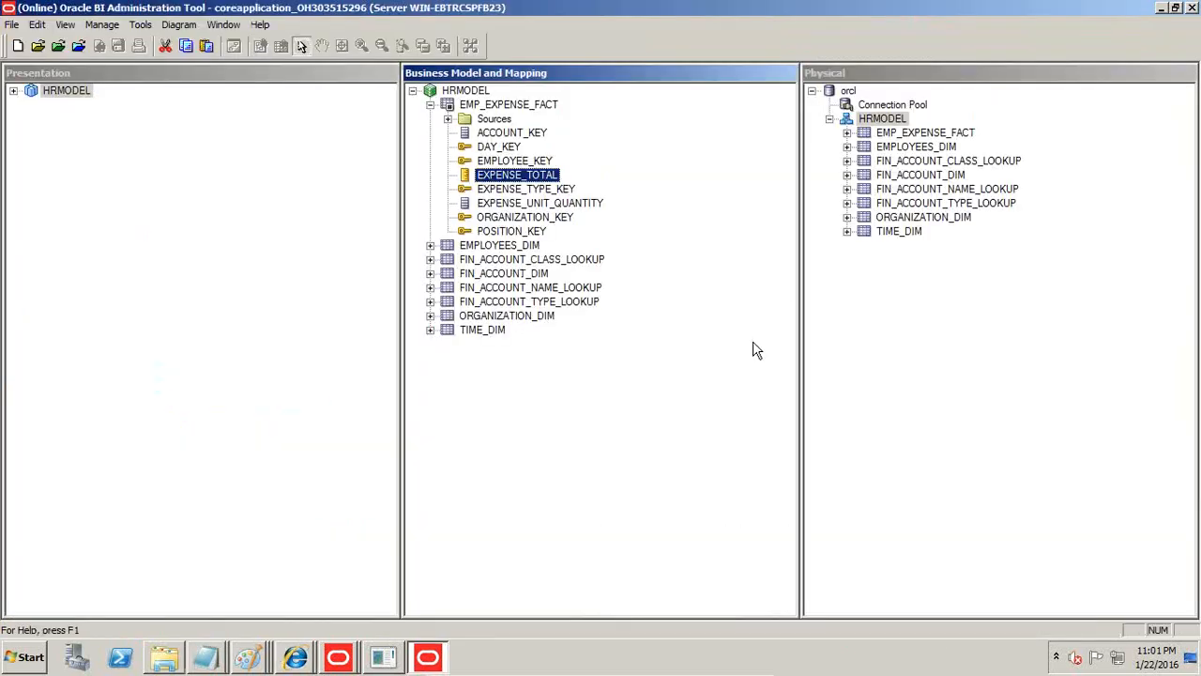
click(950, 147)
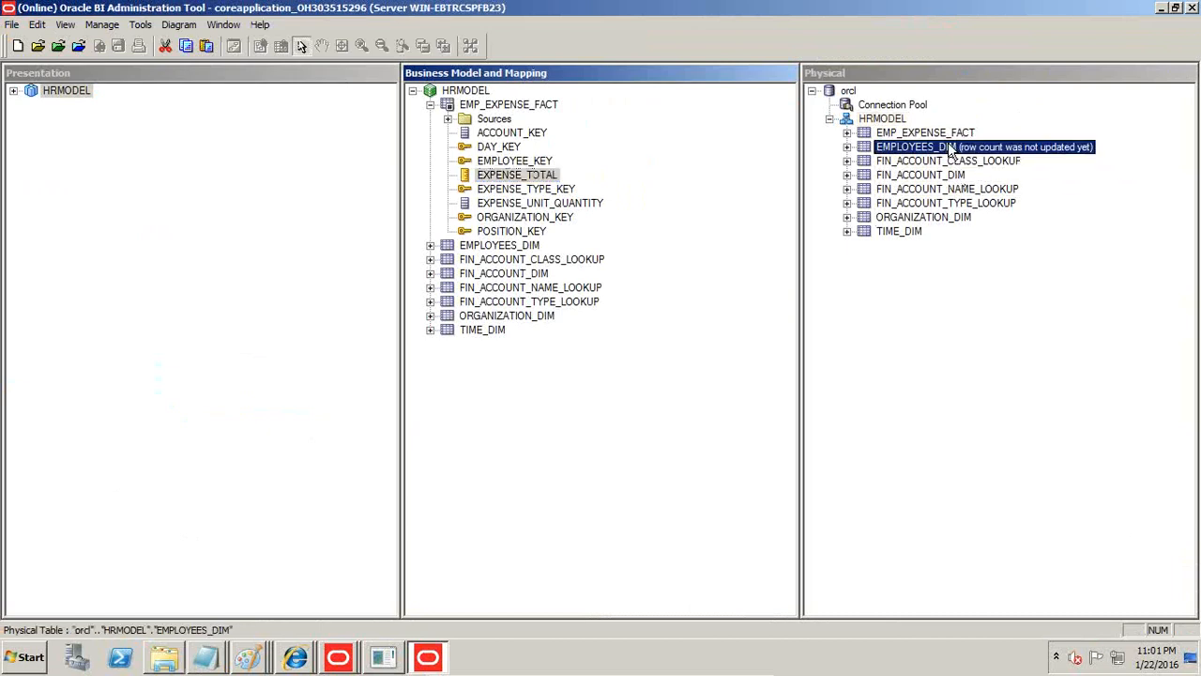
right_click(946, 151)
mouse_move(959, 157)
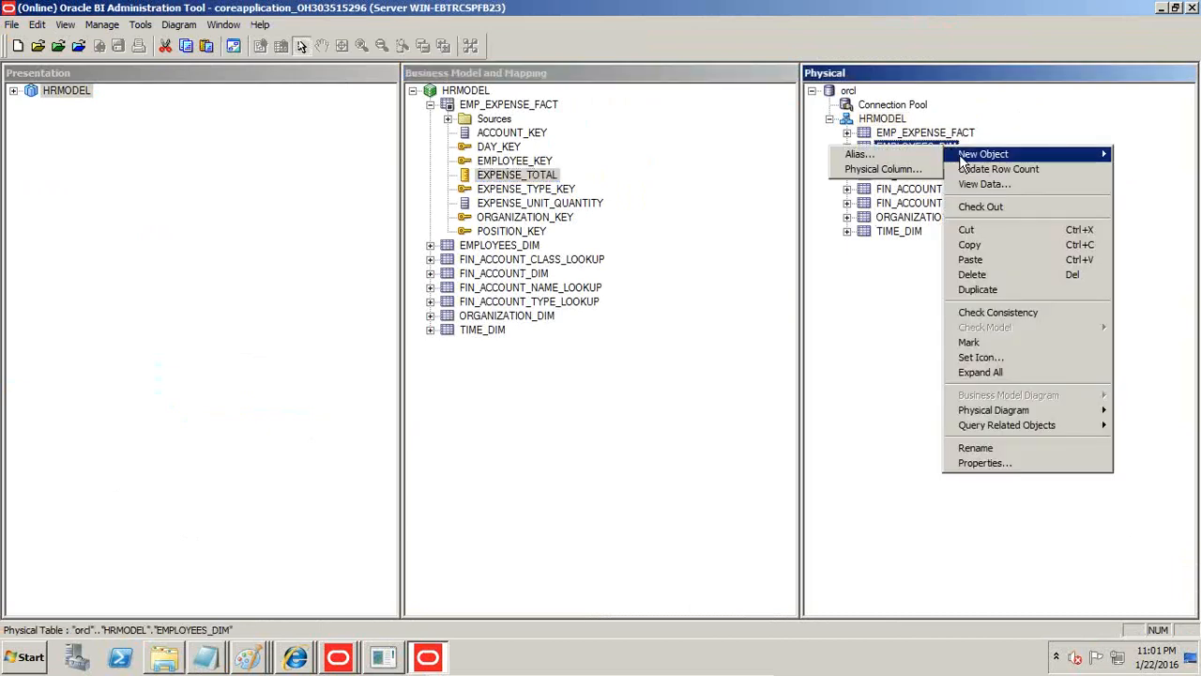
click(852, 155)
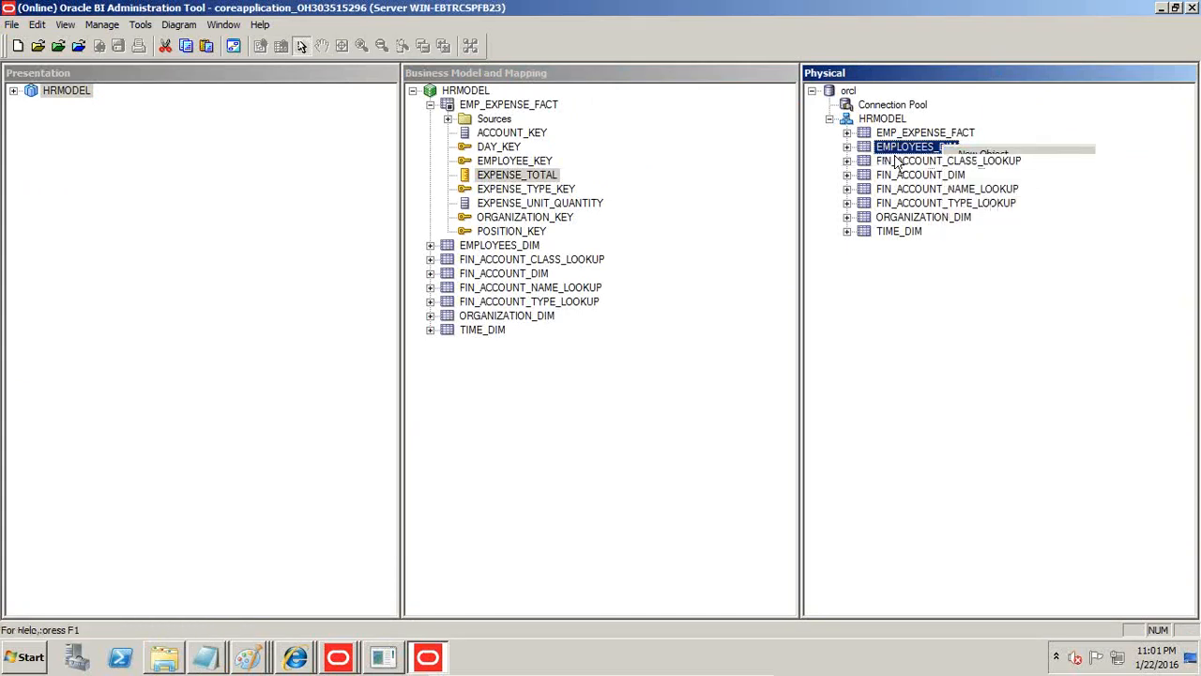
click(633, 490)
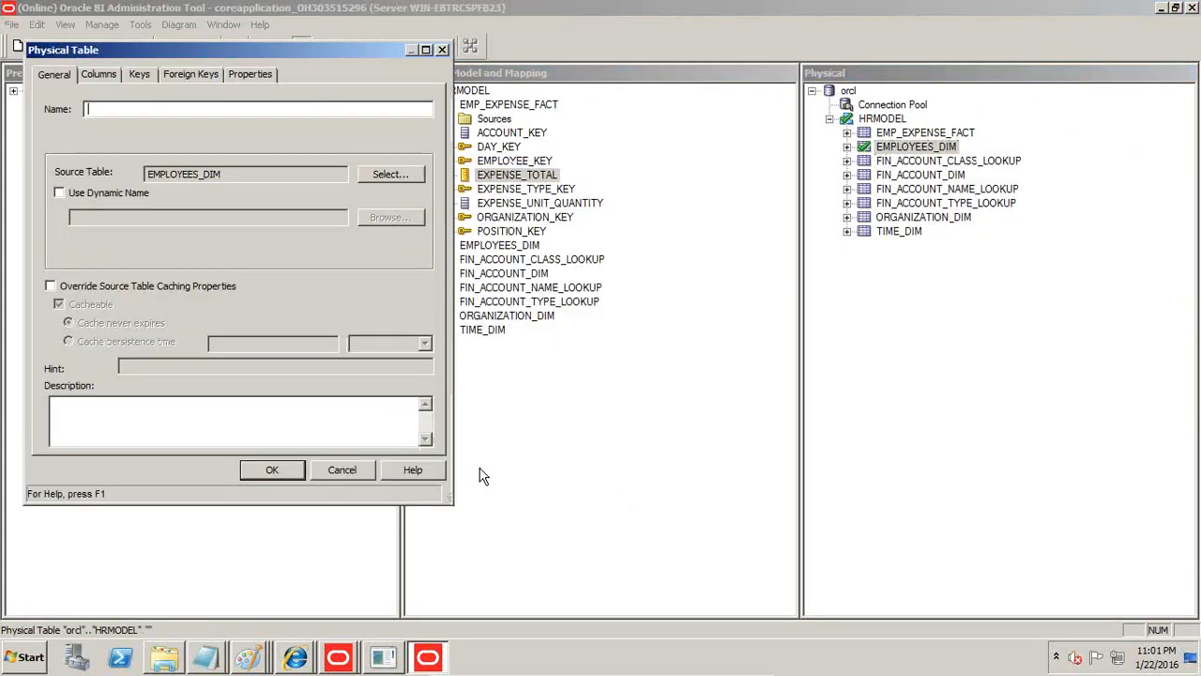
text(Manager_Dim)
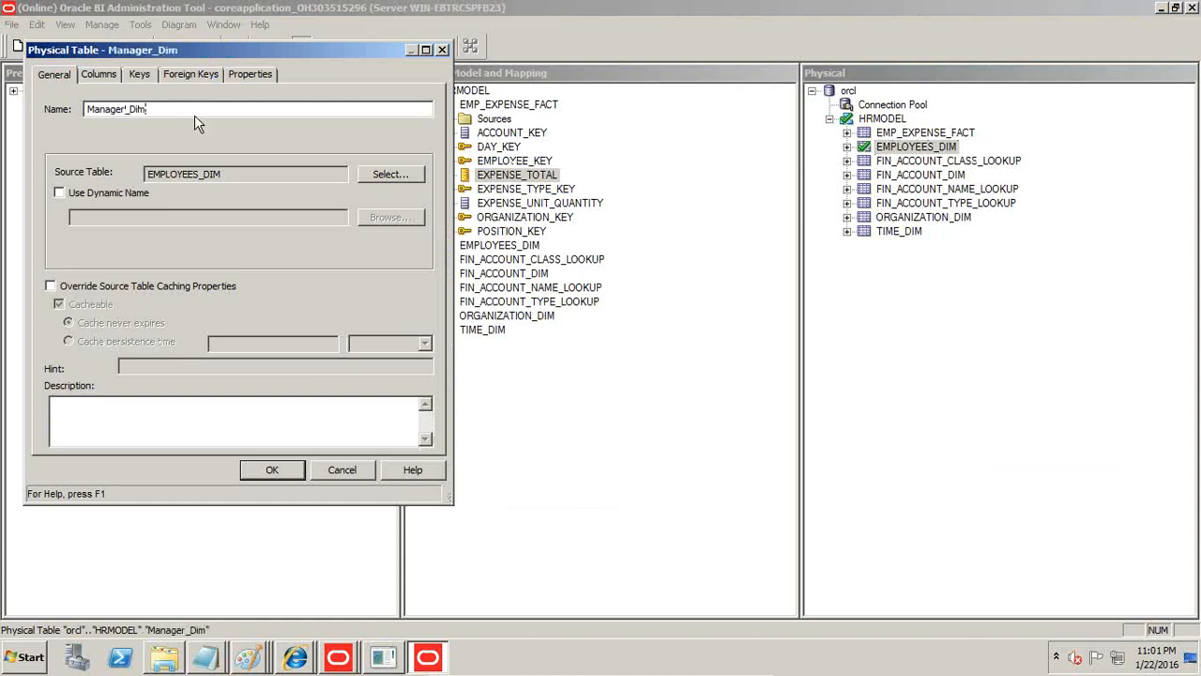
Add a key named Manager_Key to the Manager_Dim alias and widen the Columns column of the key list.
click(139, 74)
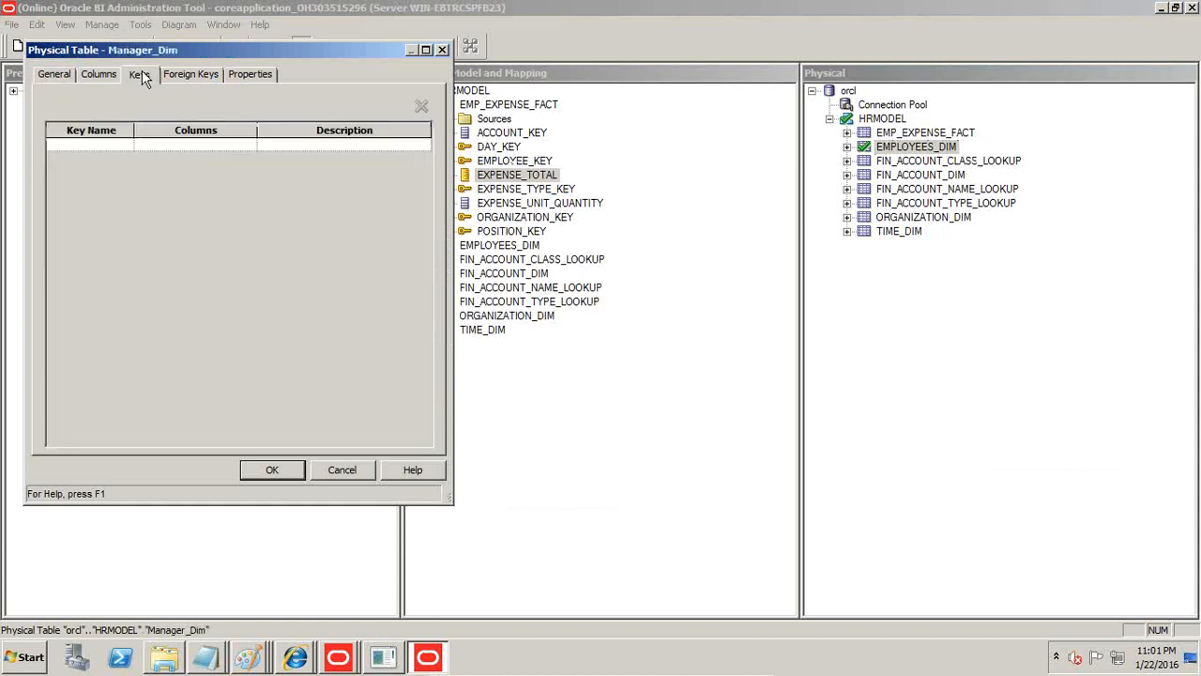
click(118, 143)
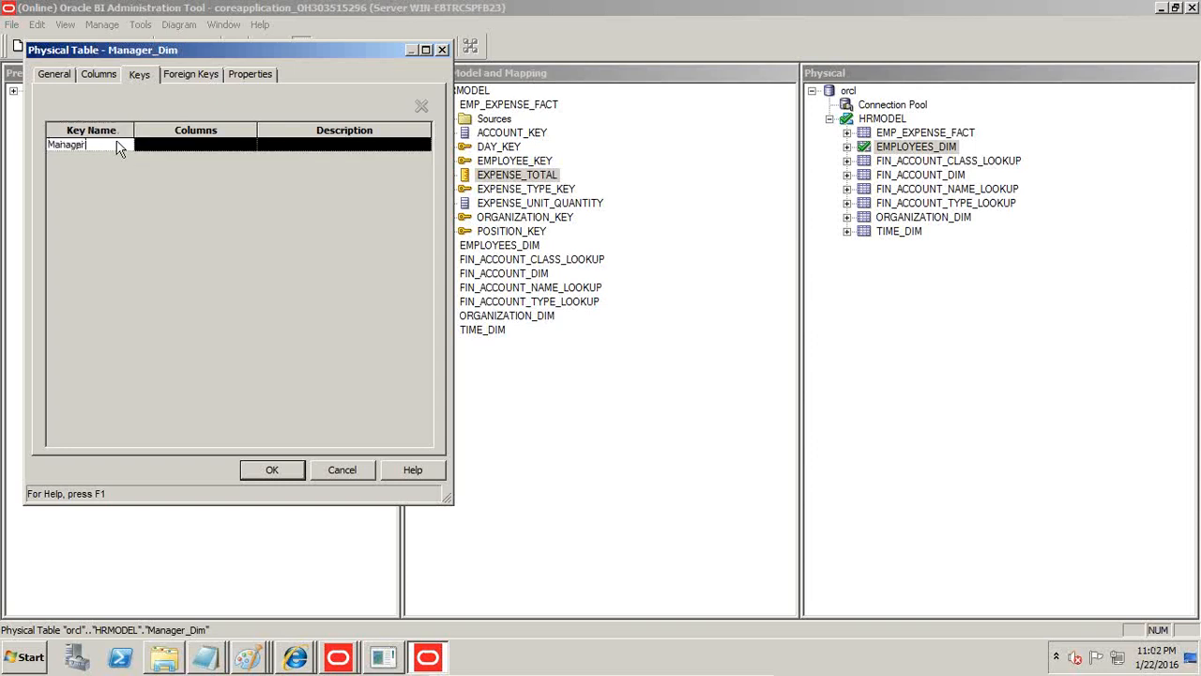
click(215, 147)
click(249, 146)
click(247, 148)
drag(260, 130, 298, 131)
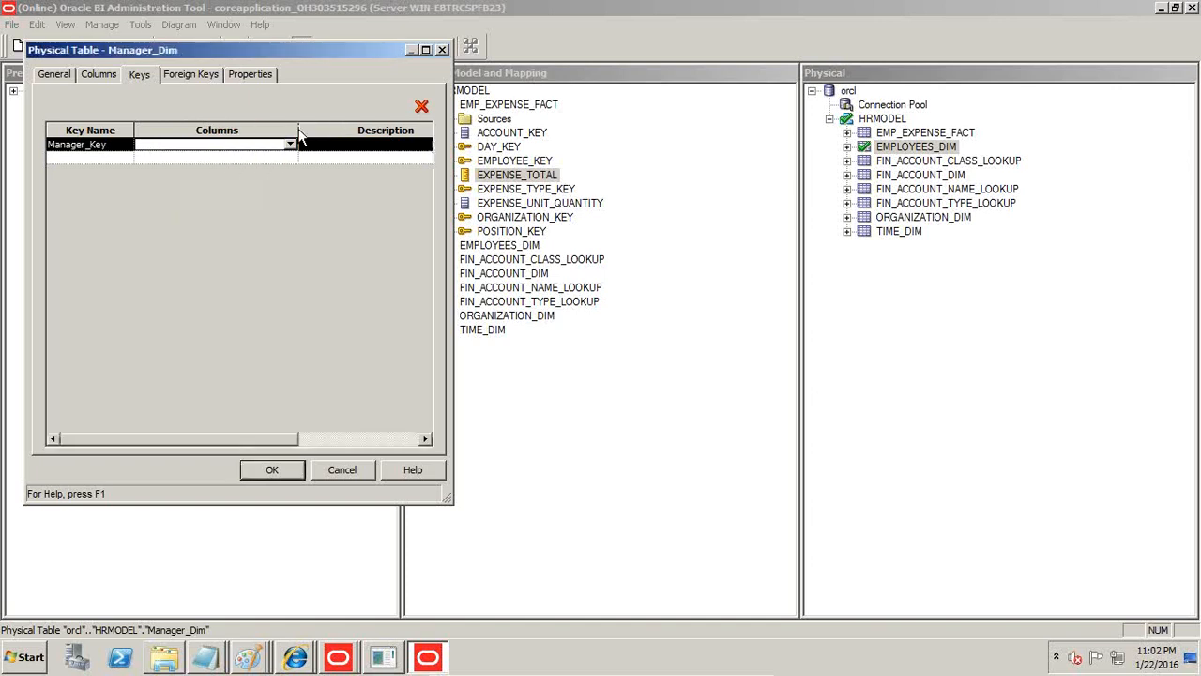
Assign the MANAGER_KEY column to Manager_Key, confirm the Manager_Dim alias and collapse it in the physical layer.
click(290, 145)
click(292, 223)
click(292, 223)
click(291, 223)
click(292, 223)
click(292, 223)
click(292, 224)
click(292, 223)
click(292, 224)
double_click(292, 225)
click(292, 225)
double_click(292, 225)
double_click(291, 225)
click(292, 225)
double_click(292, 225)
double_click(292, 225)
click(291, 225)
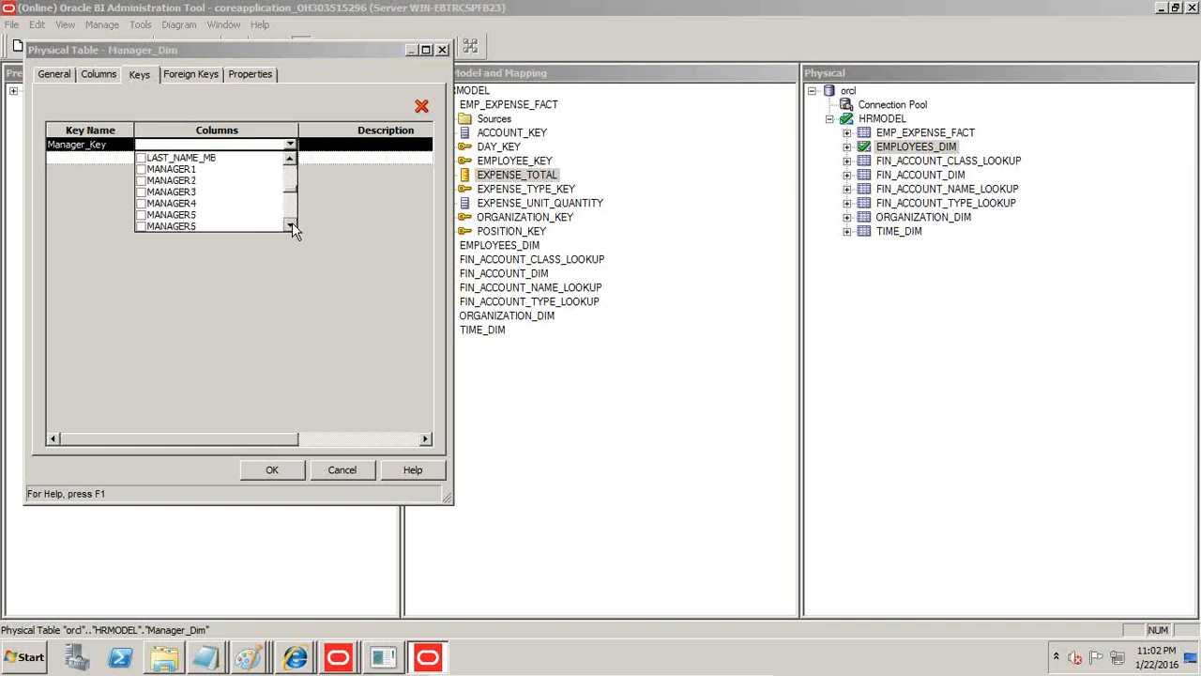
click(292, 225)
double_click(291, 226)
double_click(292, 225)
double_click(292, 225)
click(292, 226)
double_click(292, 225)
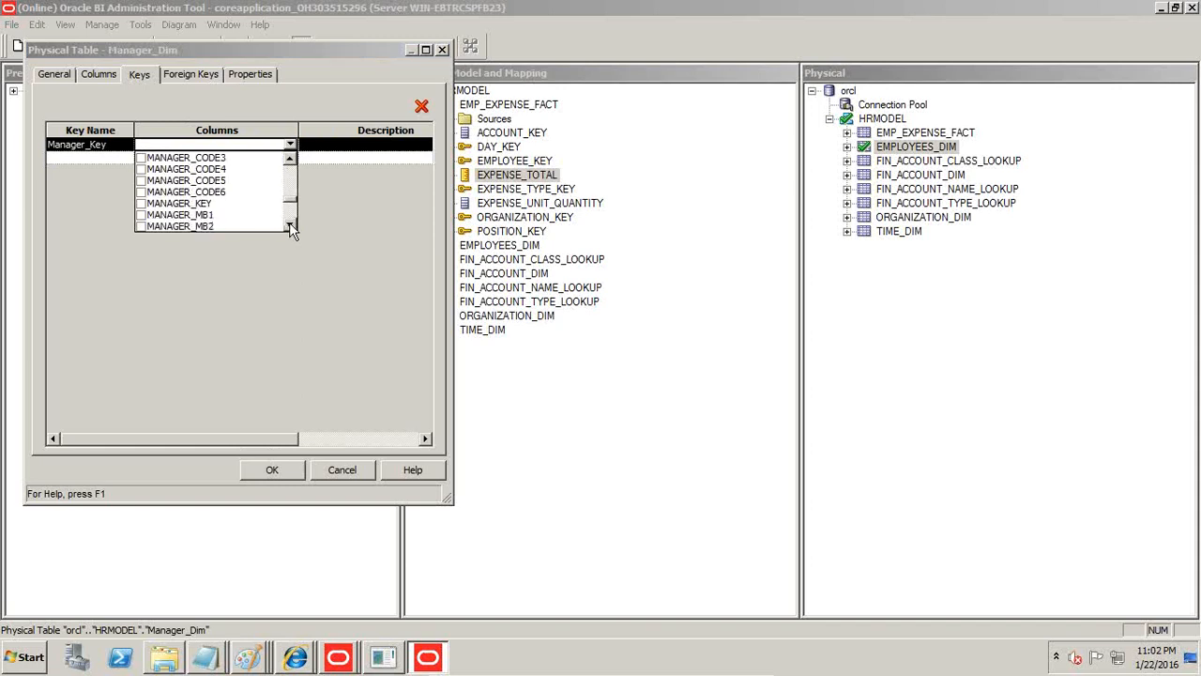
click(141, 202)
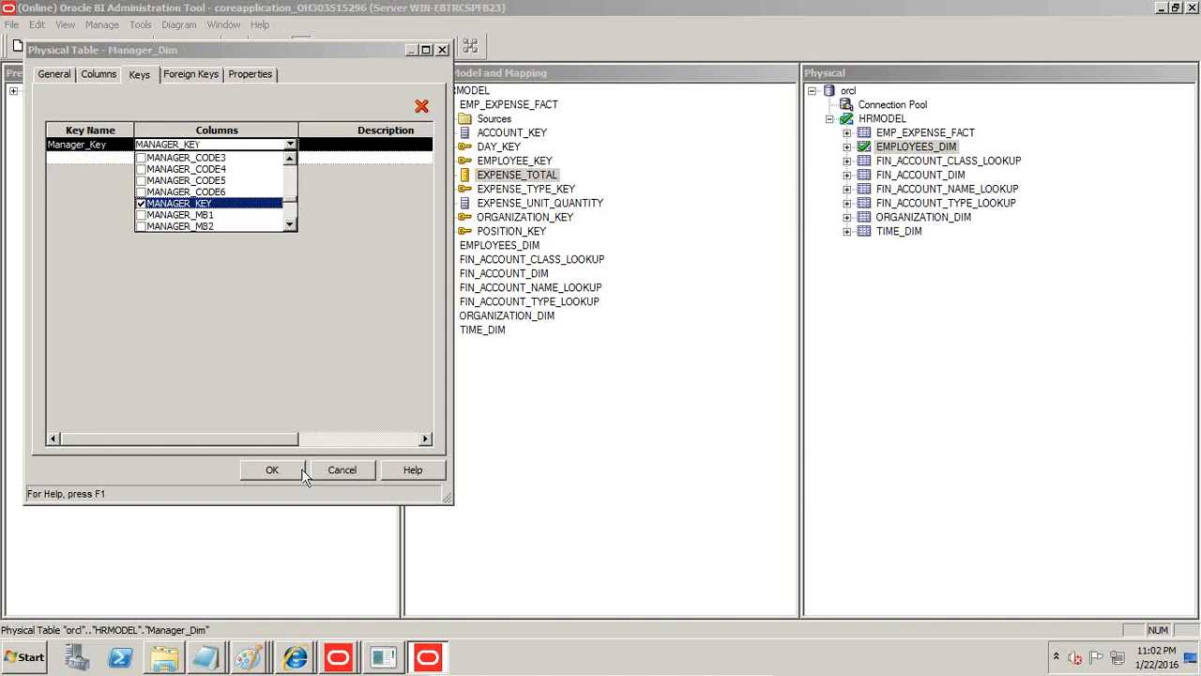
click(271, 469)
click(271, 470)
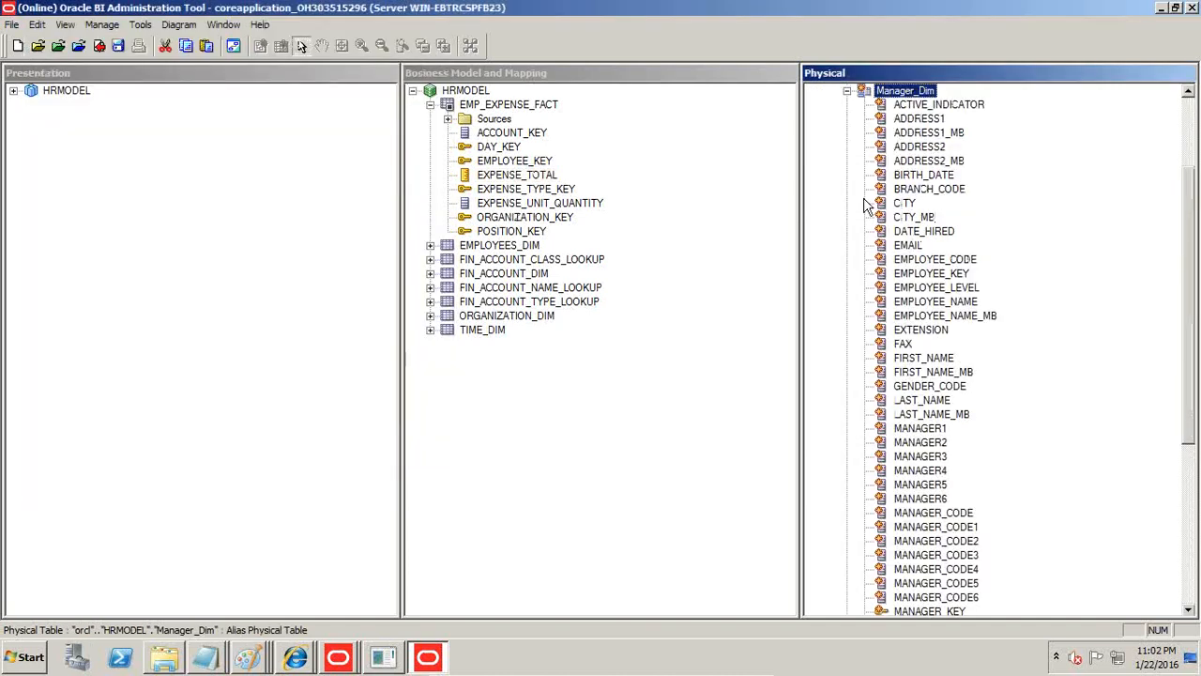
click(848, 91)
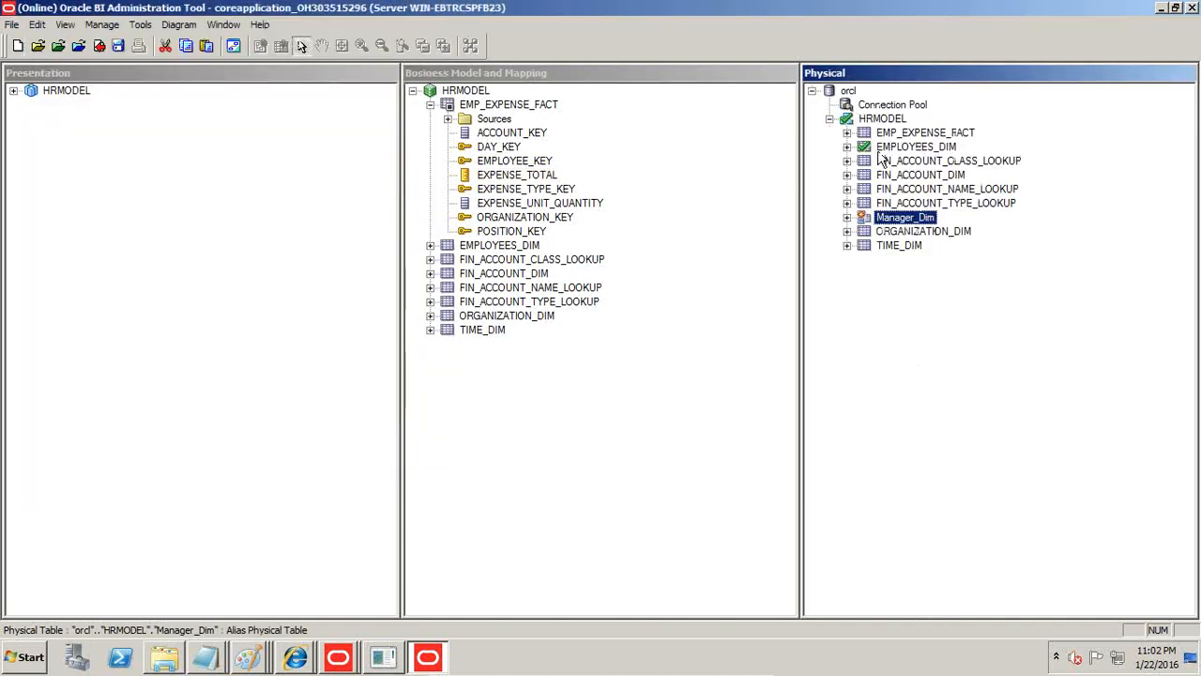
Create another alias of the physical table EMPLOYEES_DIM and name it One_Over_manager.
click(946, 146)
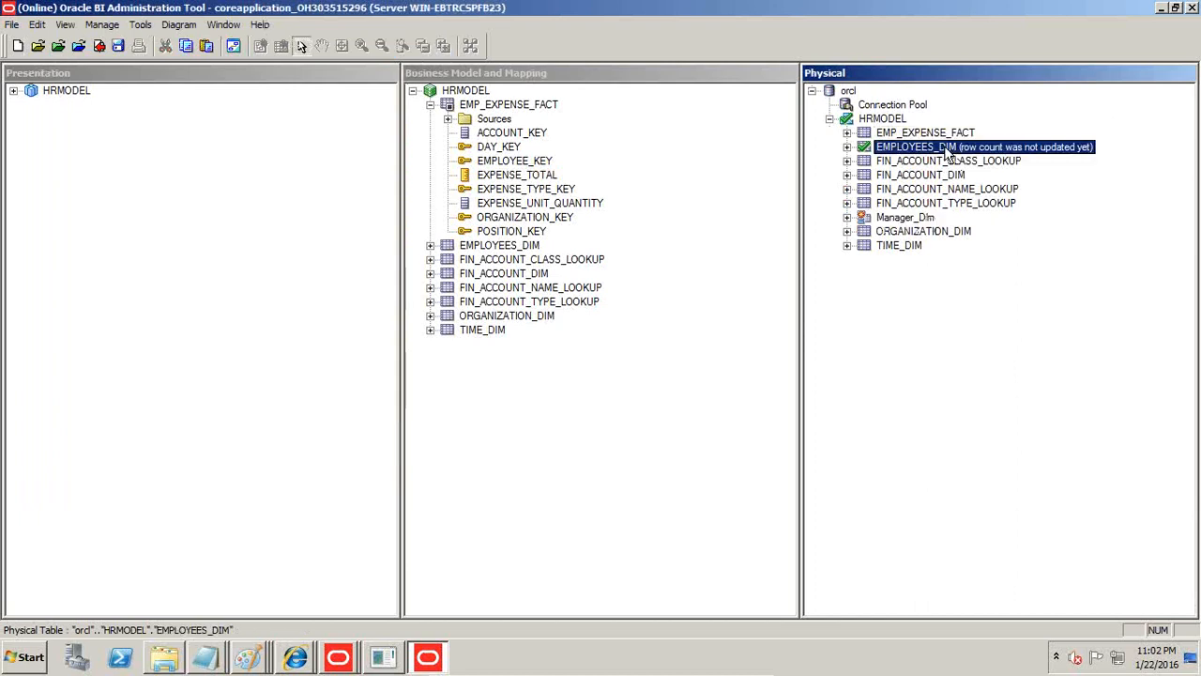
right_click(946, 147)
mouse_move(972, 164)
click(862, 156)
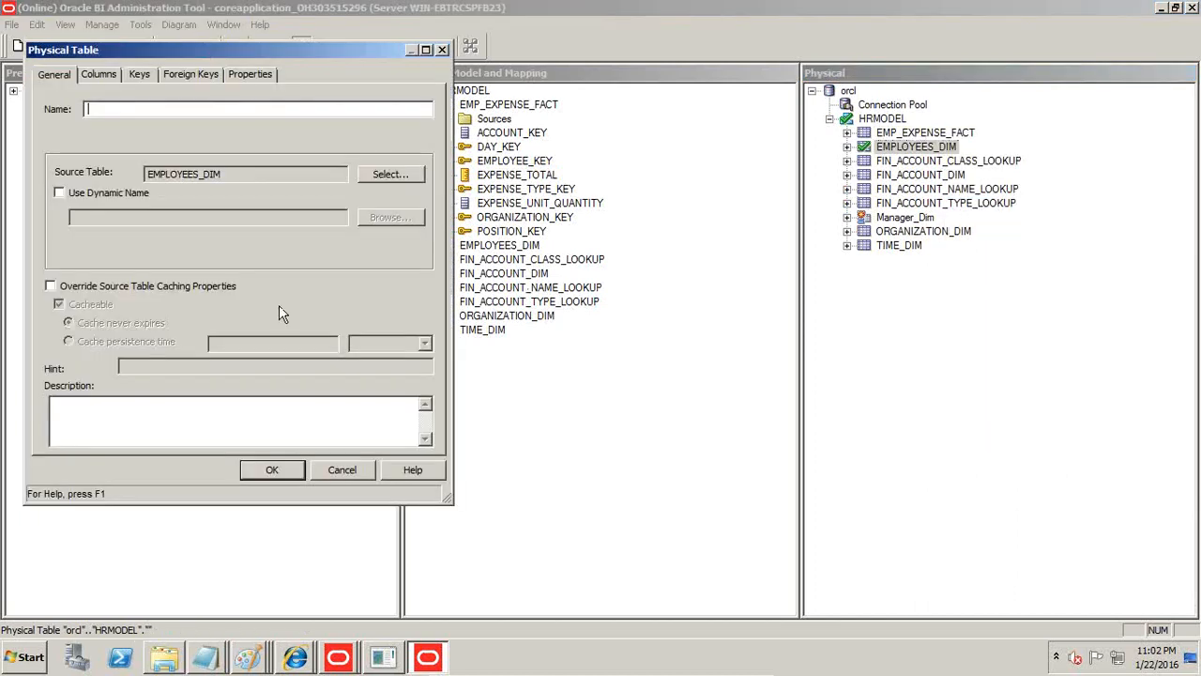
text(One_Over_manager)
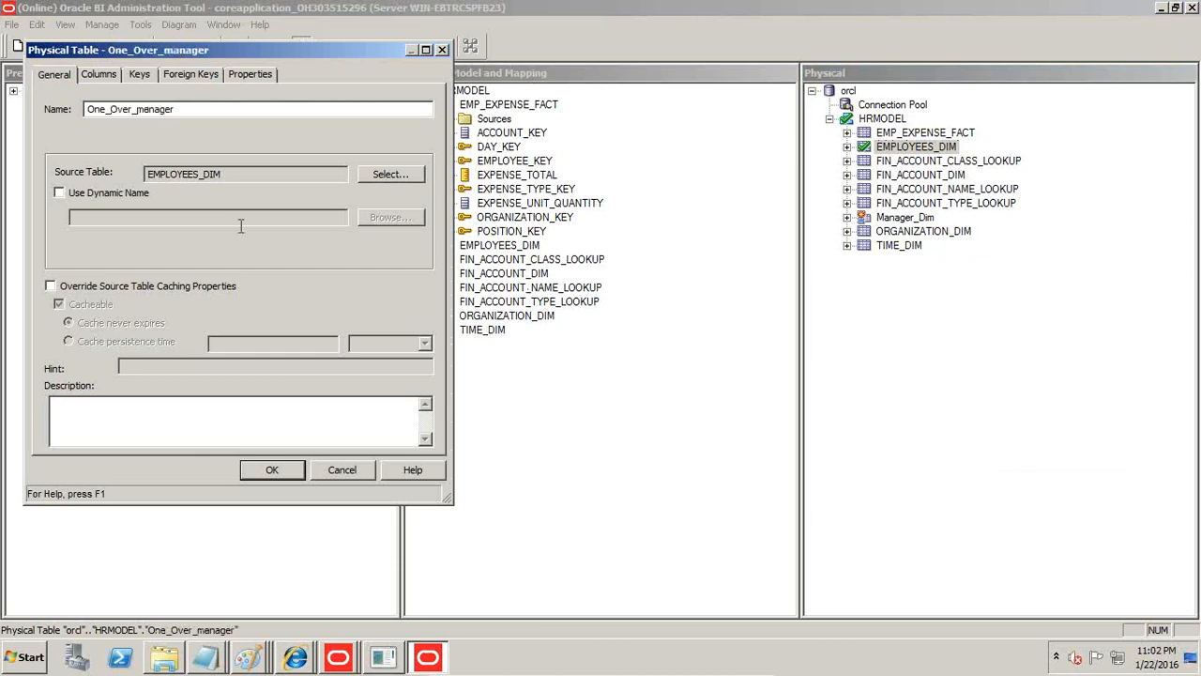
Add a key named One_Over_manager_Key to the One_Over_manager alias and widen the Columns column of the key list.
click(138, 74)
click(109, 145)
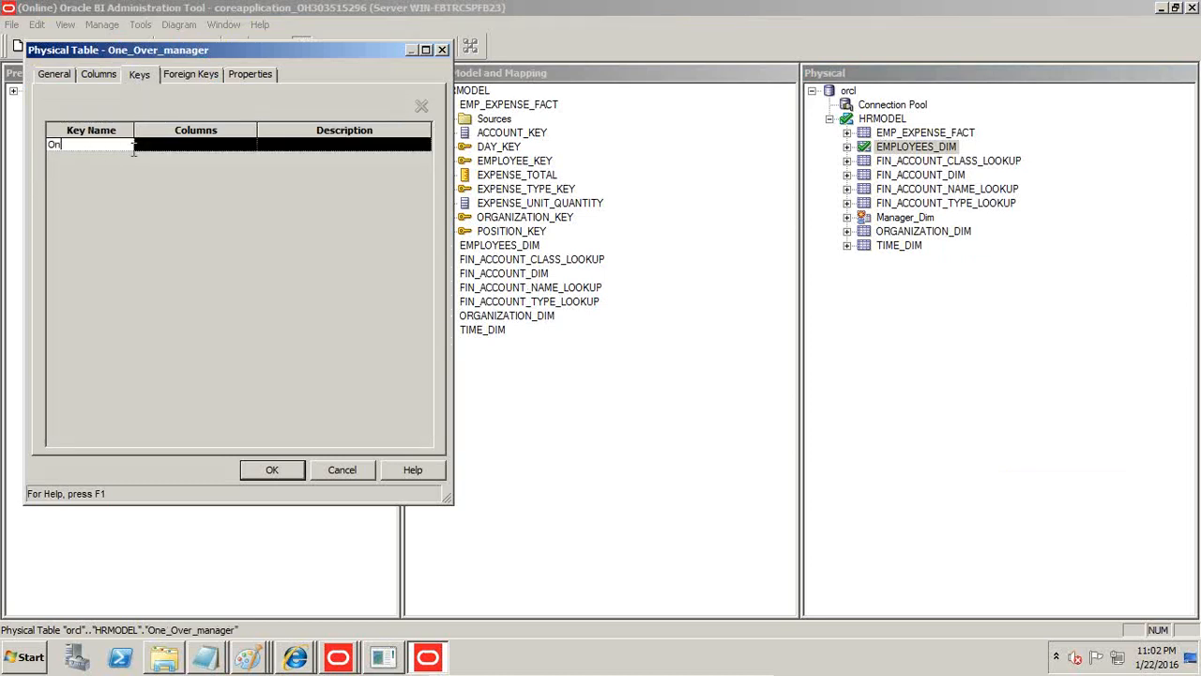
text(One_Over_manager_Key)
click(198, 158)
click(230, 149)
click(250, 146)
click(261, 130)
drag(253, 127, 308, 128)
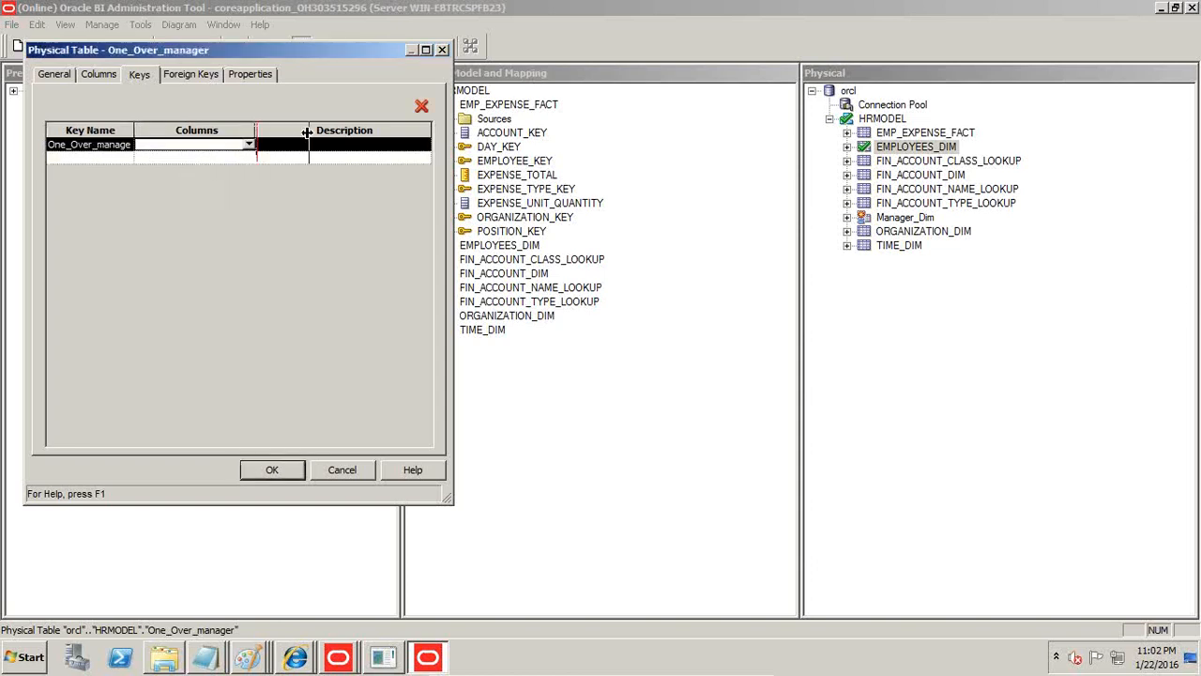
Assign the ONE_OVER_MANAGER_KEY column to the new key, confirm the One_Over_manager alias and collapse it in the physical layer.
click(301, 143)
drag(302, 177, 305, 239)
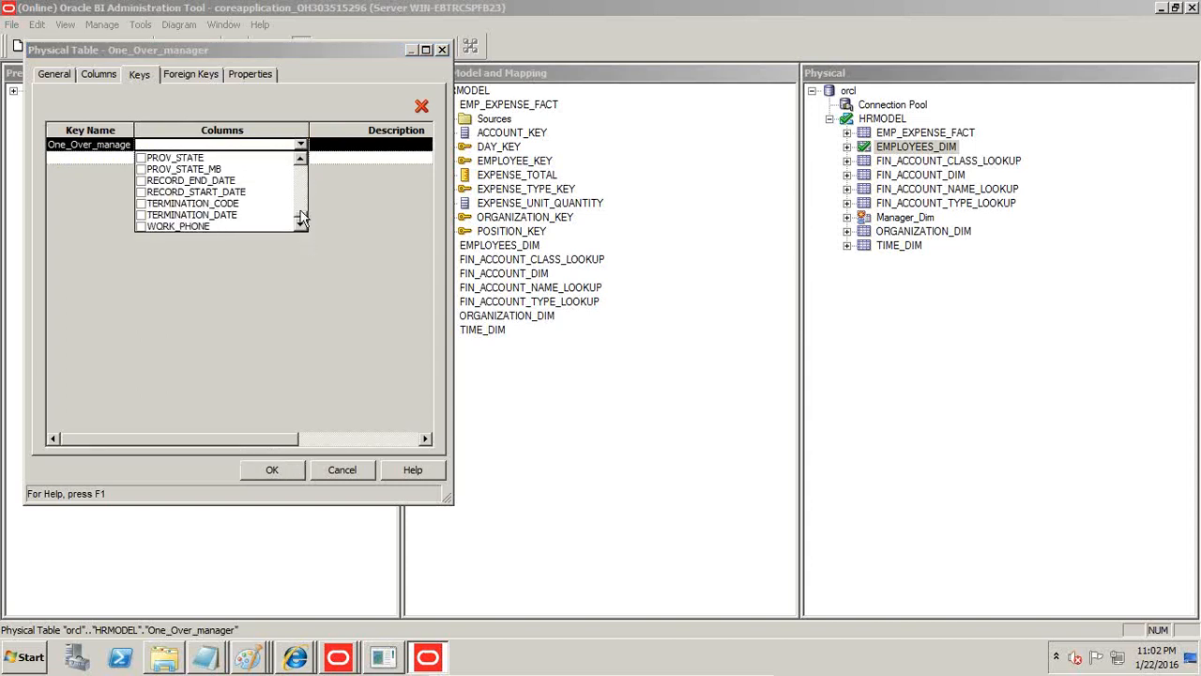
click(301, 160)
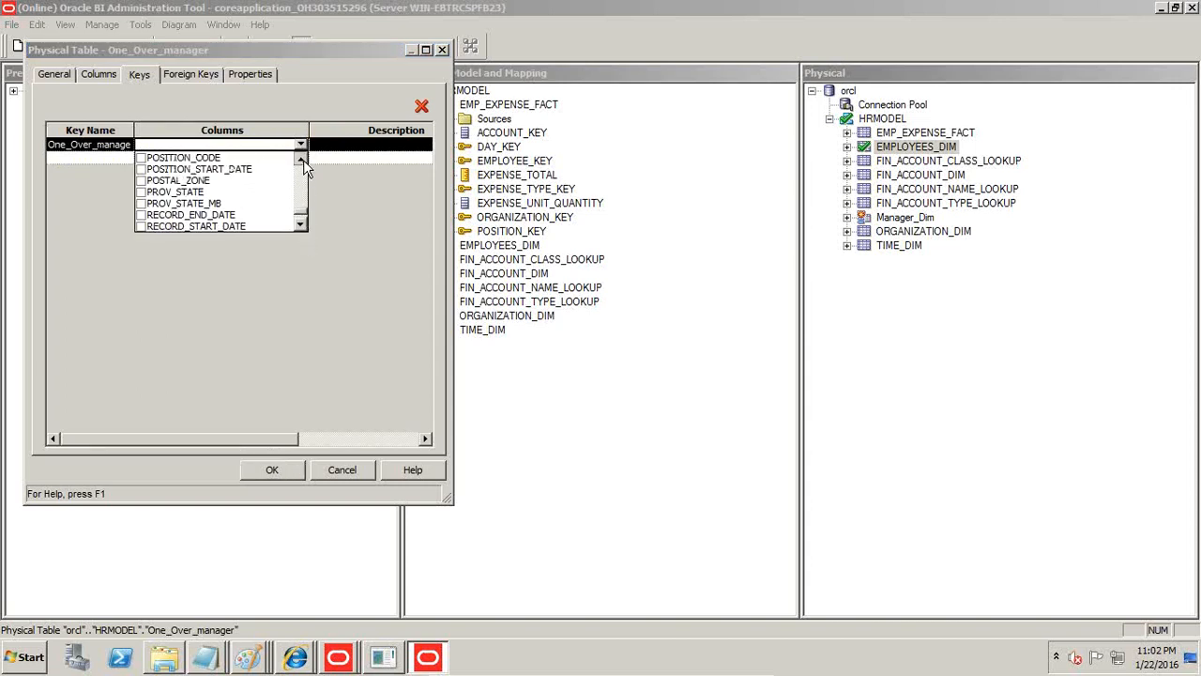
click(146, 170)
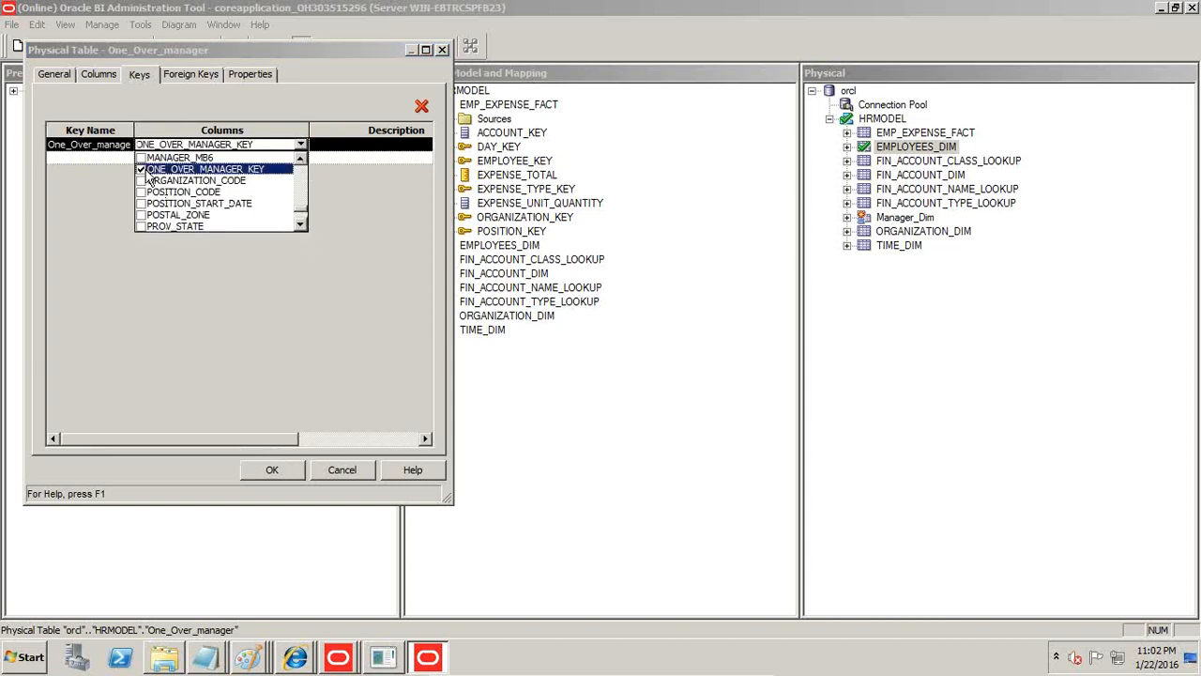
click(273, 470)
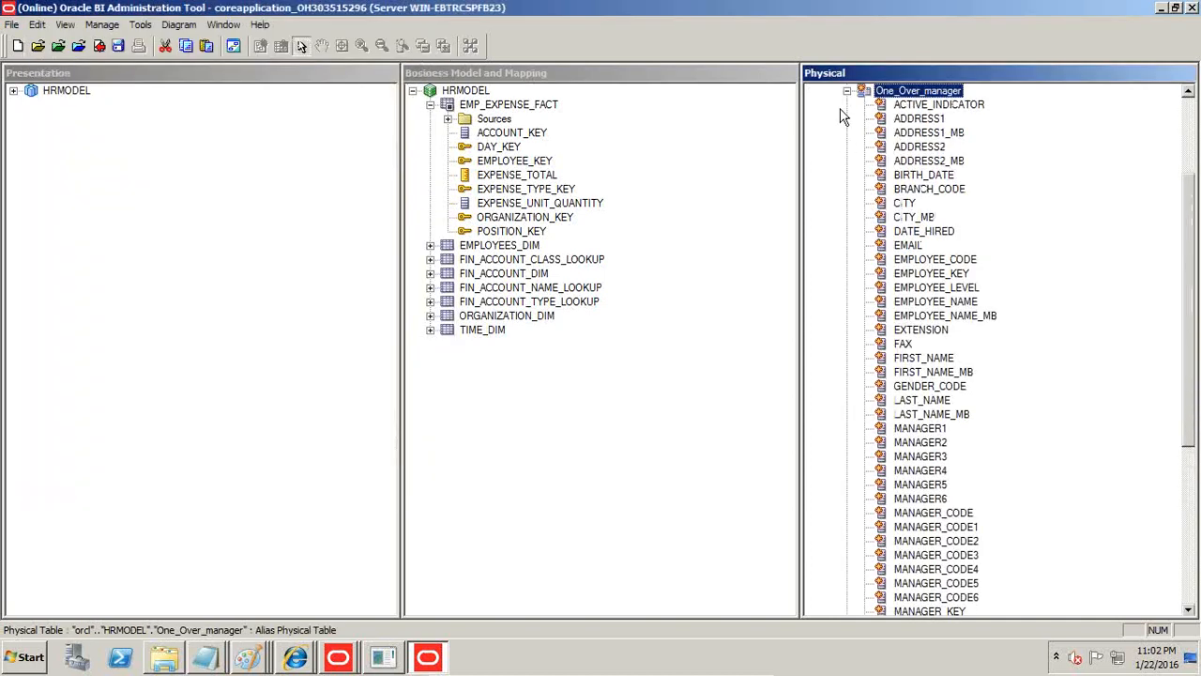
click(847, 91)
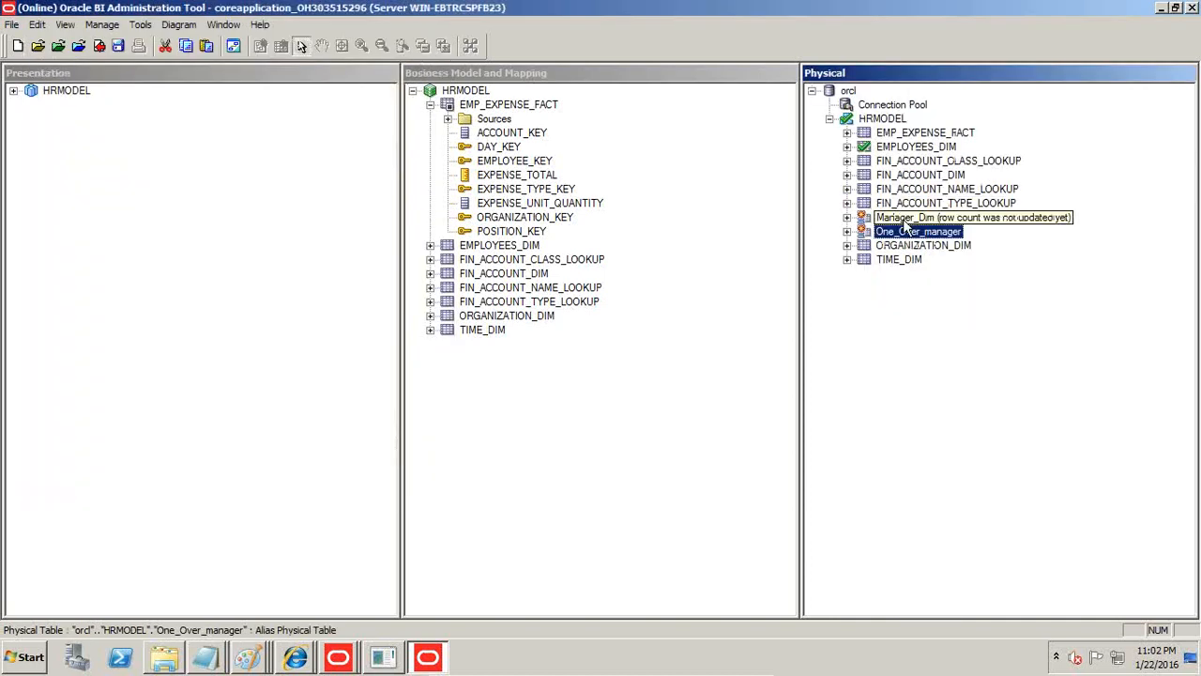
Open the physical diagram of the HRMODEL schema and move the Manager_Dim table to just above EMPLOYEES_DIM.
right_click(885, 121)
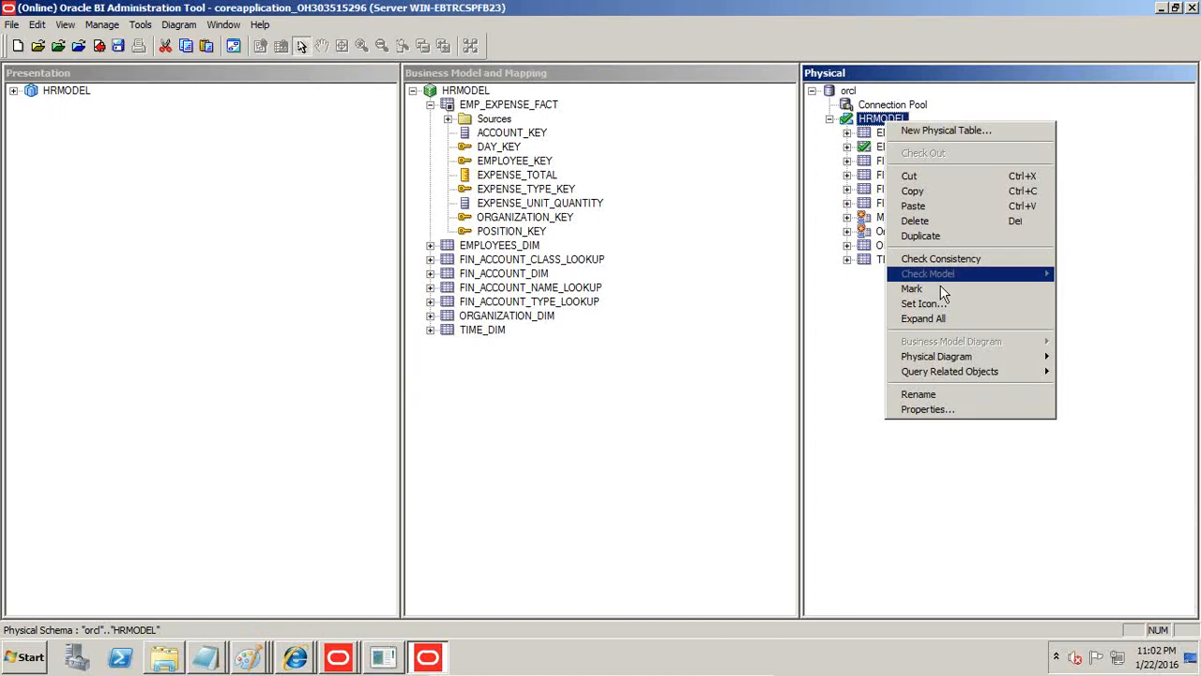
mouse_move(942, 359)
click(813, 358)
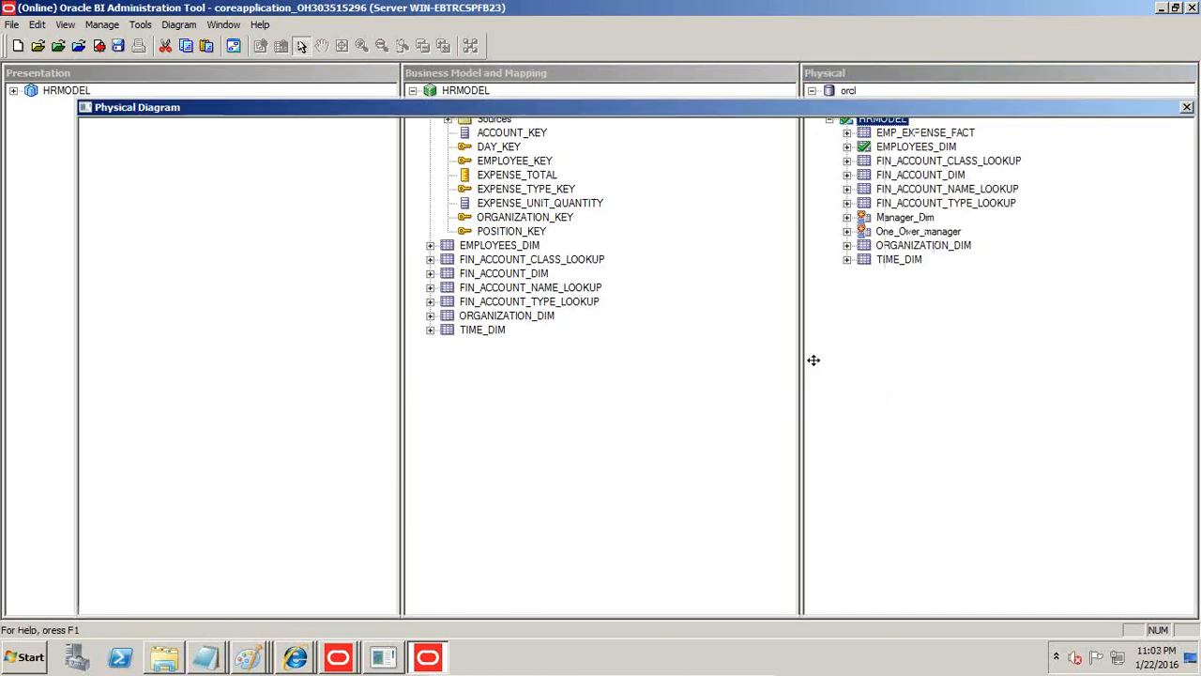
drag(1027, 138, 912, 164)
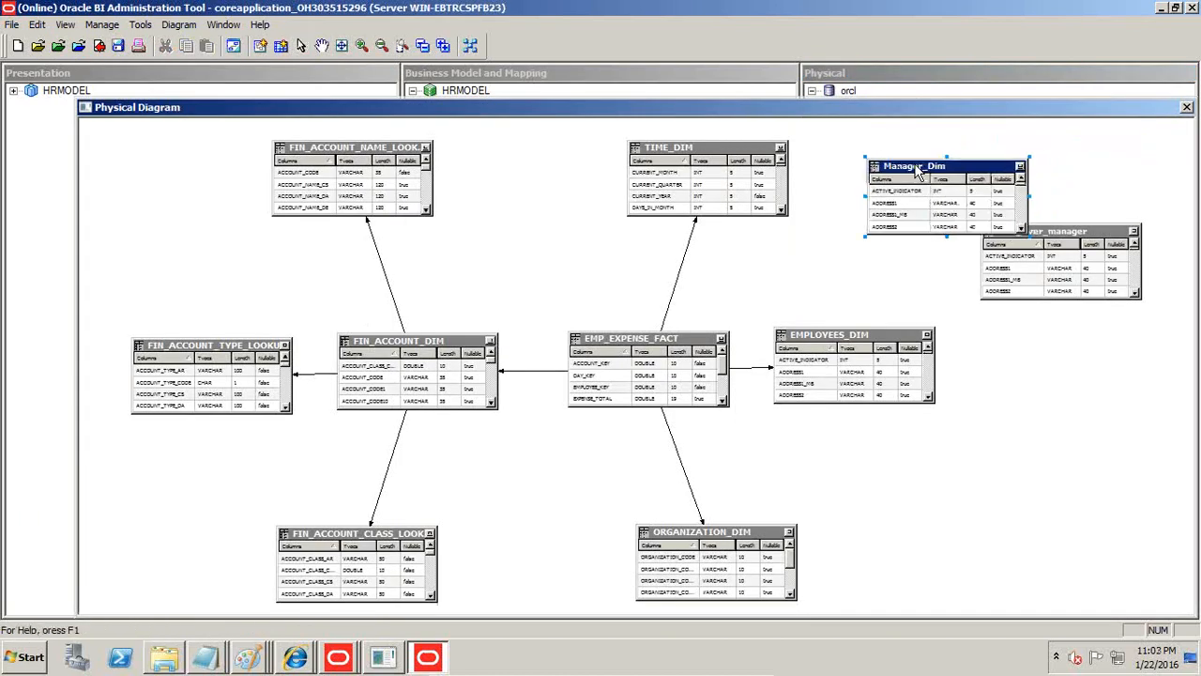
Move ORGANIZATION_DIM closer under EMP_EXPENSE_FACT, shift EMPLOYEES_DIM down and stack Manager_Dim and One_Over_manager above it in the physical diagram.
drag(870, 324, 873, 335)
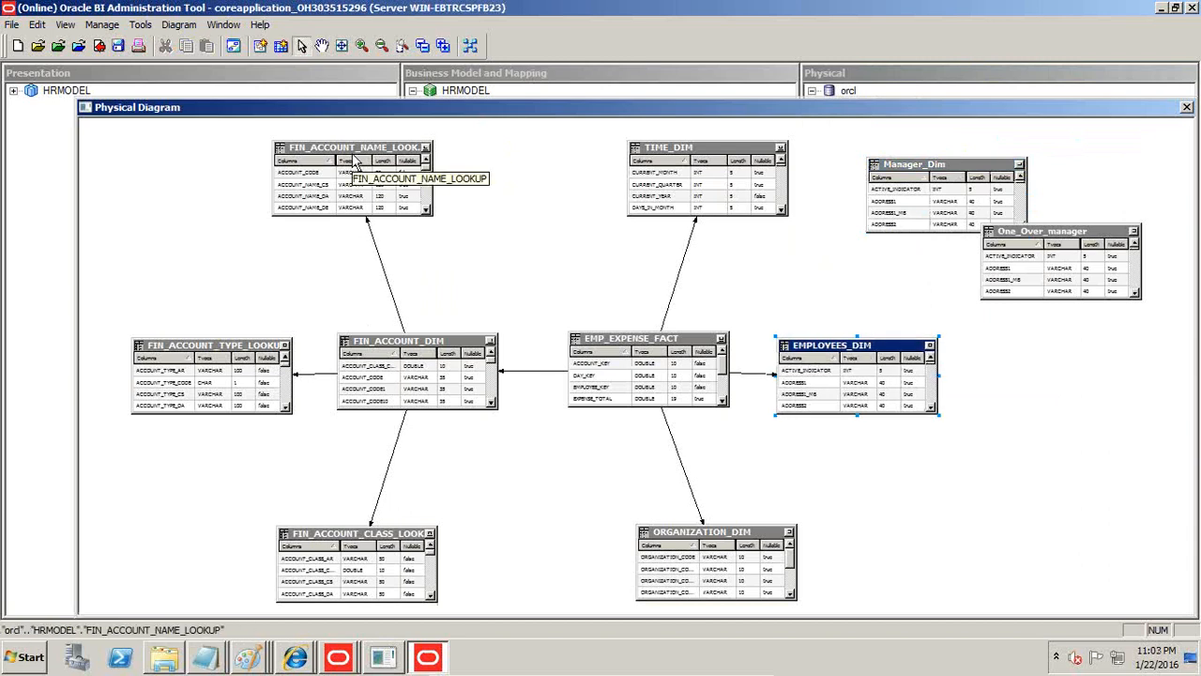
drag(687, 527, 610, 478)
drag(811, 346, 804, 429)
drag(890, 234, 810, 318)
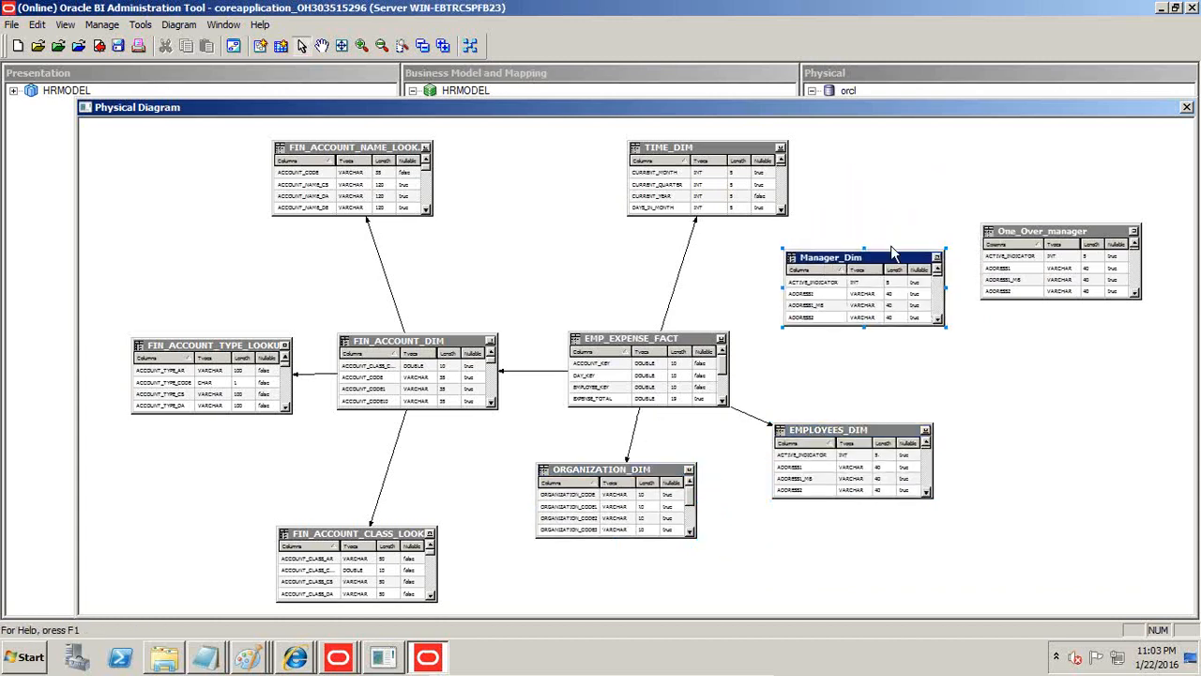
drag(887, 255, 894, 216)
drag(1056, 233, 871, 329)
scroll(741, 188, down, 2)
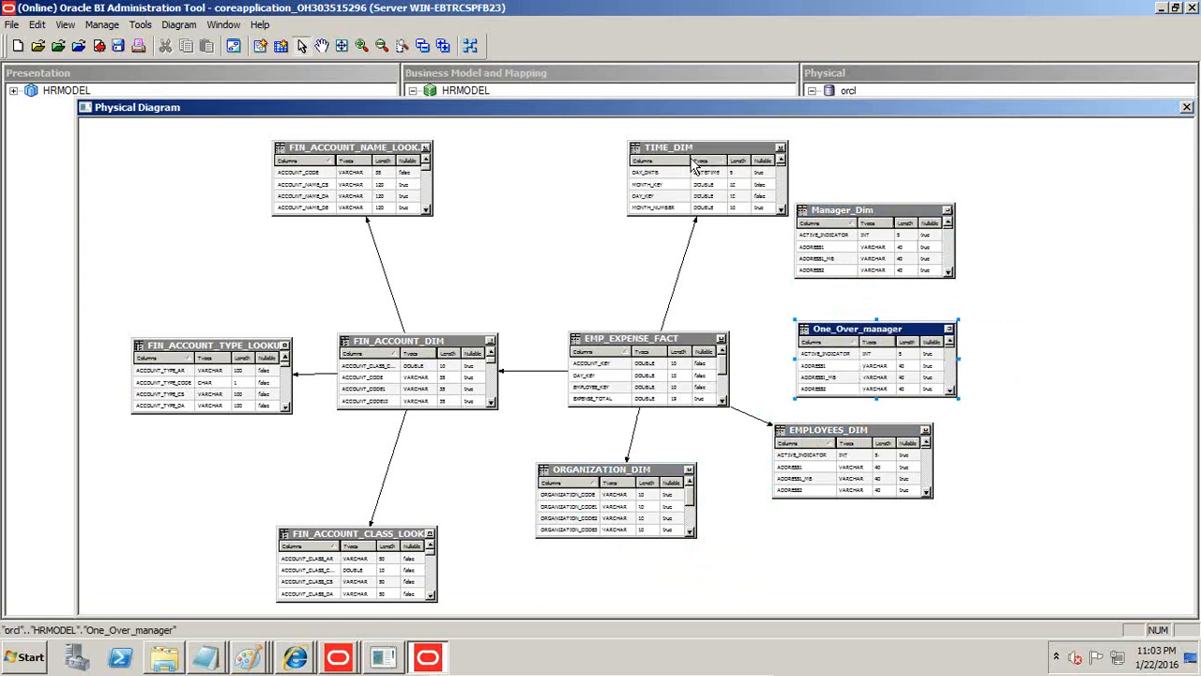
Lower EMPLOYEES_DIM and swap the two aliases so Manager_Dim sits level with EMP_EXPENSE_FACT, below One_Over_manager.
drag(835, 428, 840, 491)
drag(843, 212, 848, 382)
drag(854, 330, 856, 251)
drag(852, 383, 843, 345)
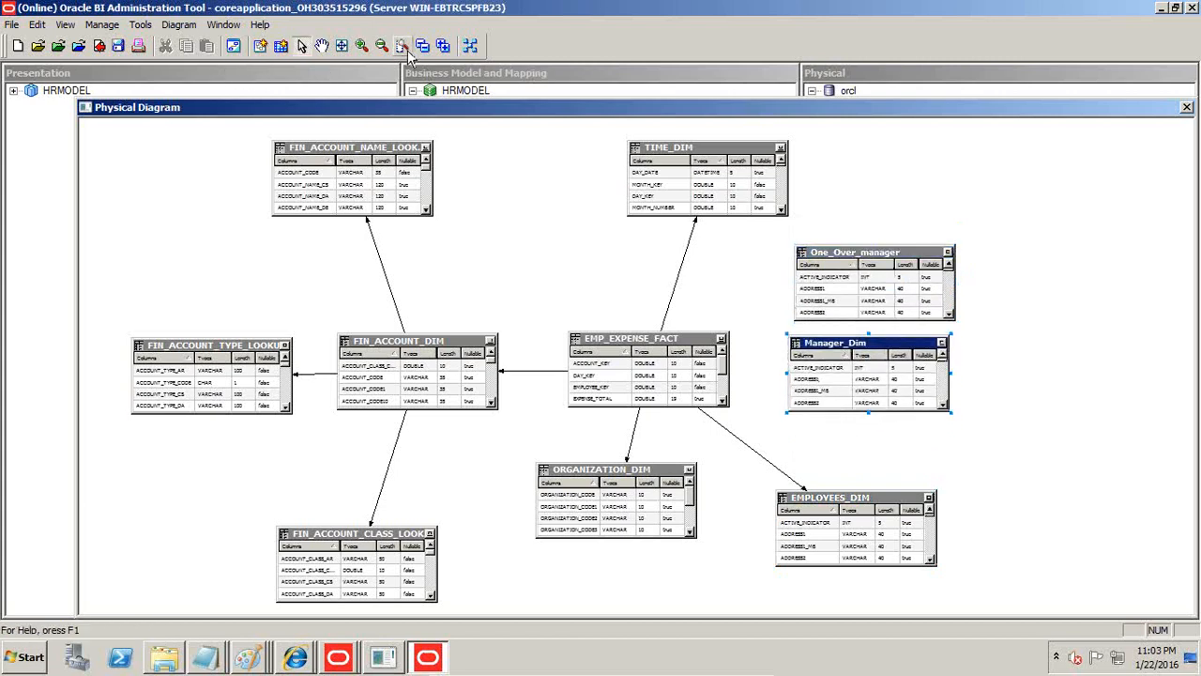
Start a join from EMP_EXPENSE_FACT to Manager_Dim and set its expression to MANAGER_KEY = EMPLOYEE_KEY.
click(260, 46)
click(635, 345)
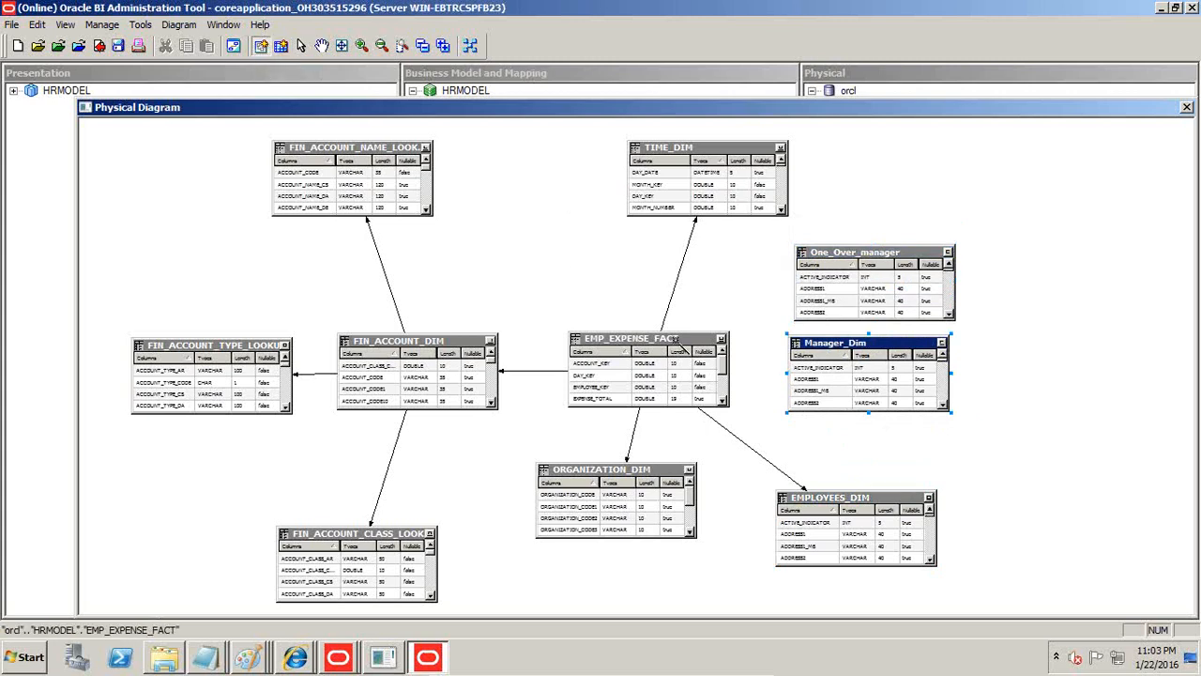
click(822, 343)
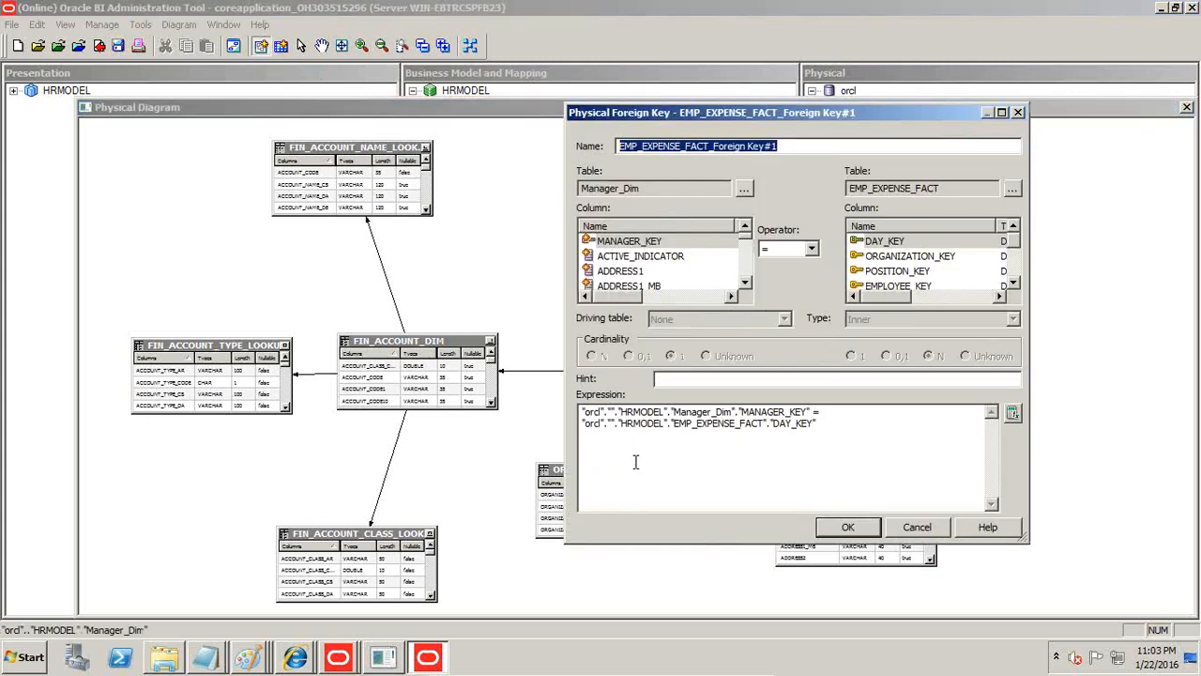
drag(822, 411, 738, 411)
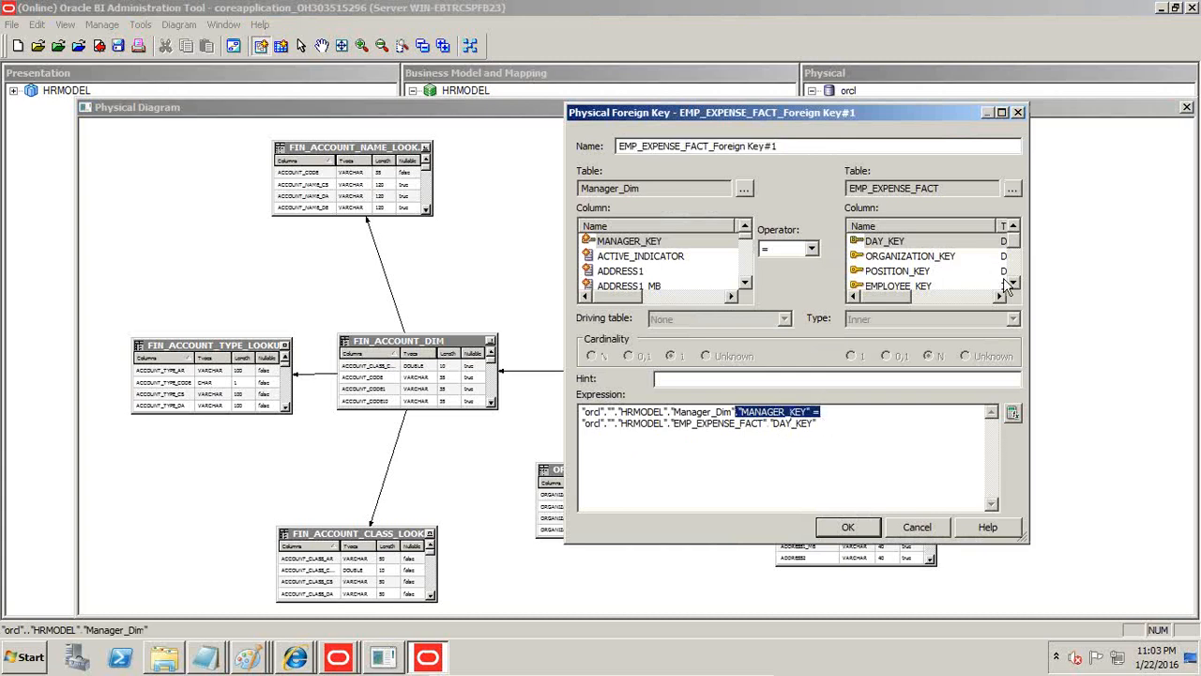
scroll(1019, 280, down, 1)
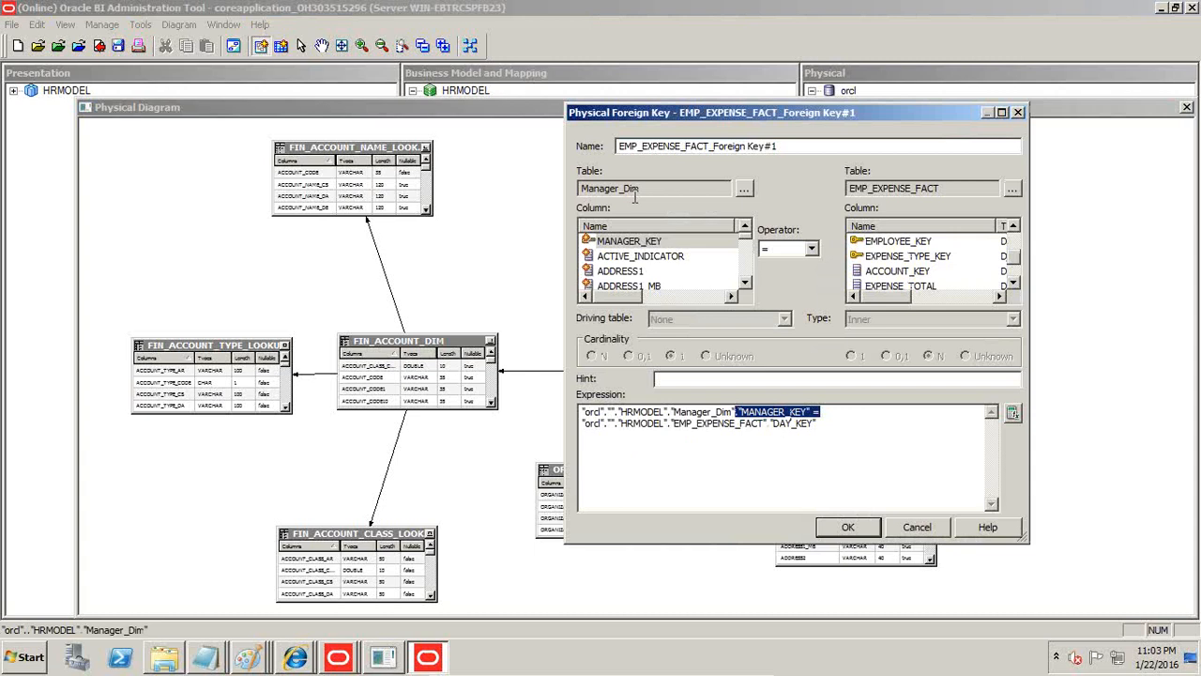
click(1014, 284)
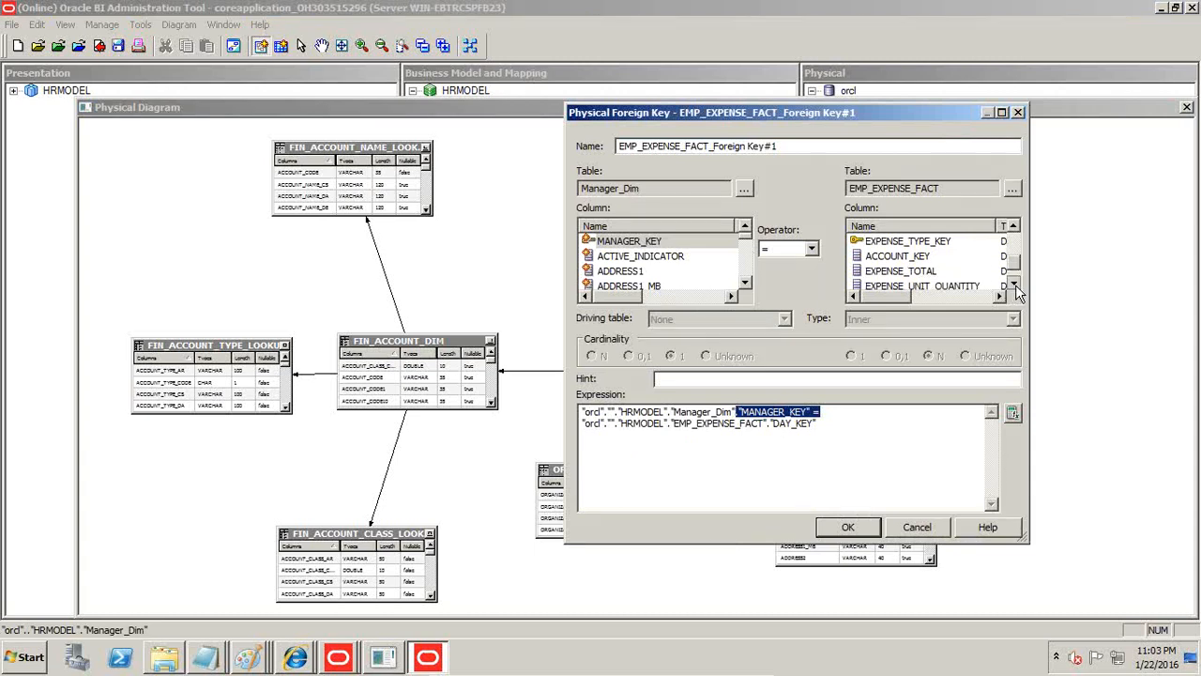
click(1013, 284)
click(1014, 226)
click(1014, 227)
click(1013, 226)
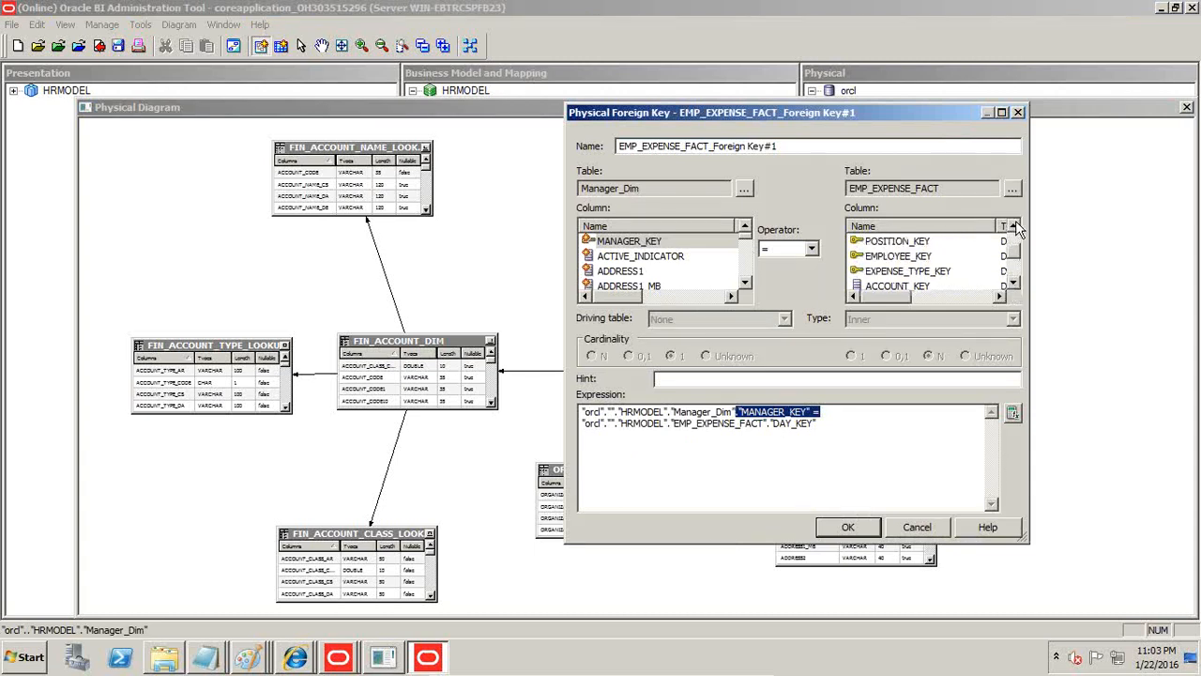
click(907, 256)
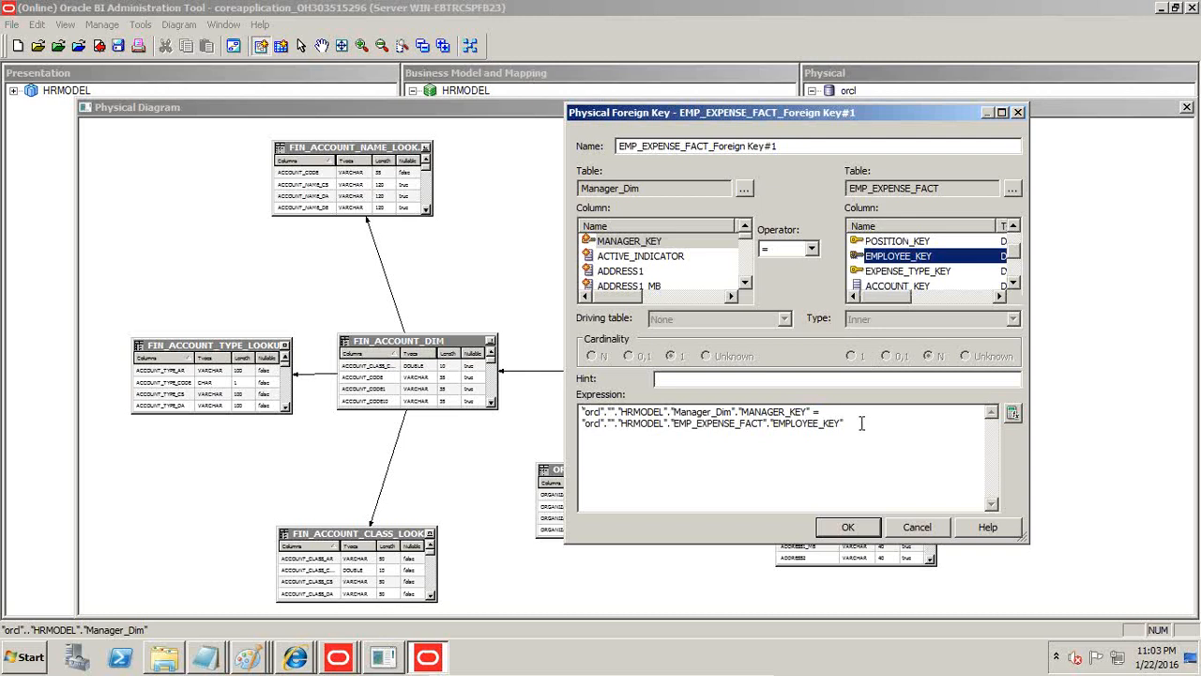
Switch to Paint, start a blank picture without saving the old one and paste the captured Manager_Dim foreign key dialog.
click(264, 655)
click(266, 575)
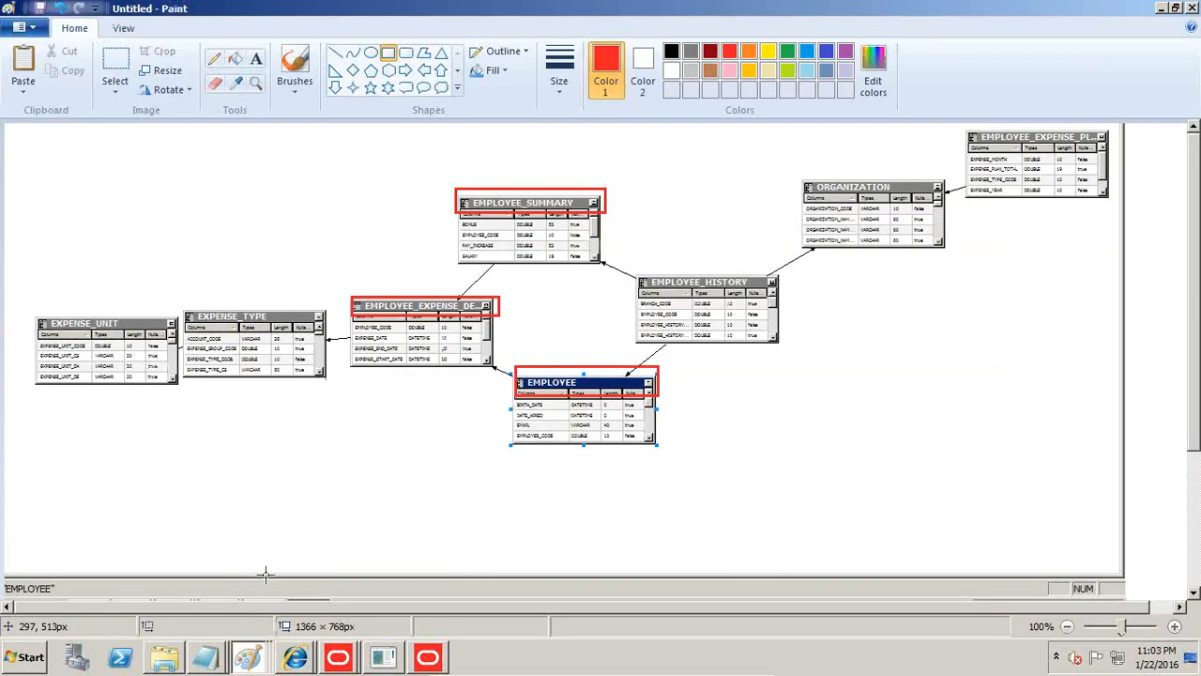
key(ctrl+n)
key(Tab)
key(Return)
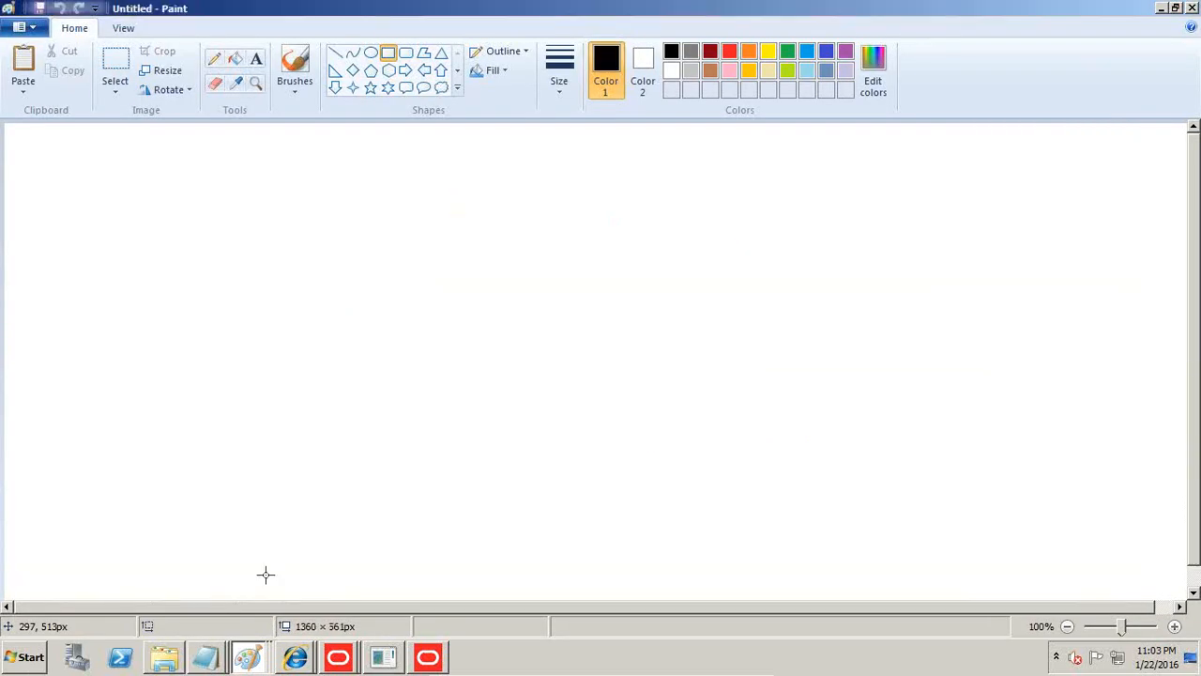
key(ctrl+v)
Return to the Oracle BI Administration Tool and confirm the Manager_Dim join, checking out EMP_EXPENSE_FACT.
key(alt+Tab)
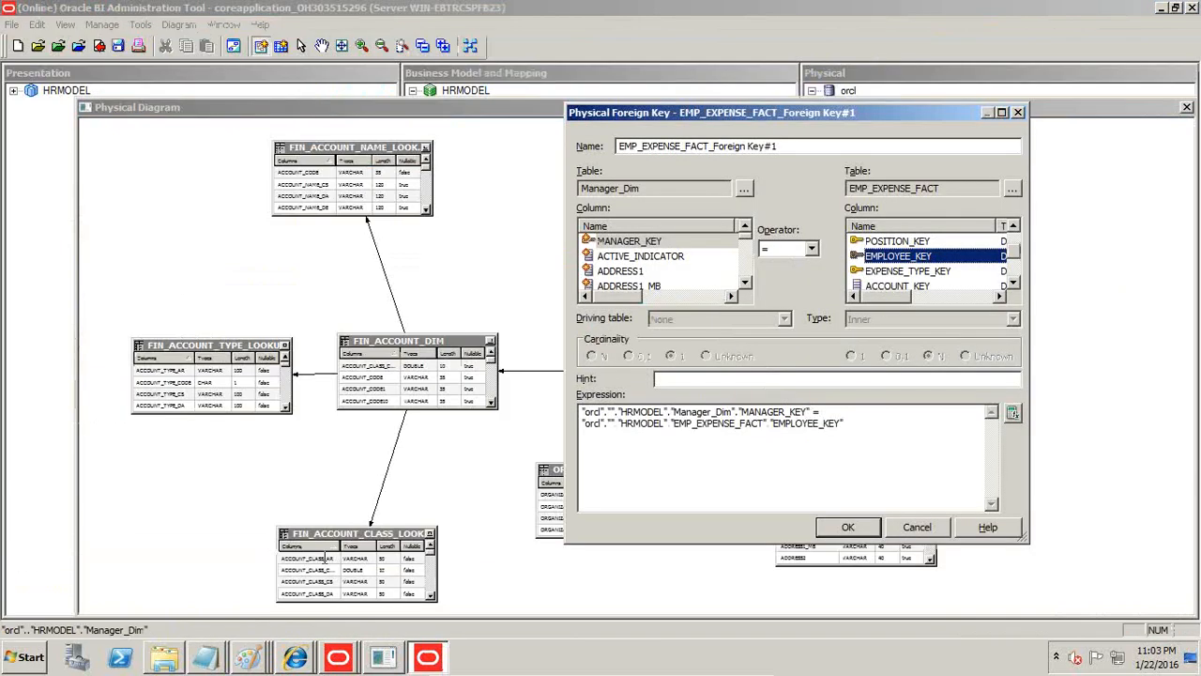
click(844, 526)
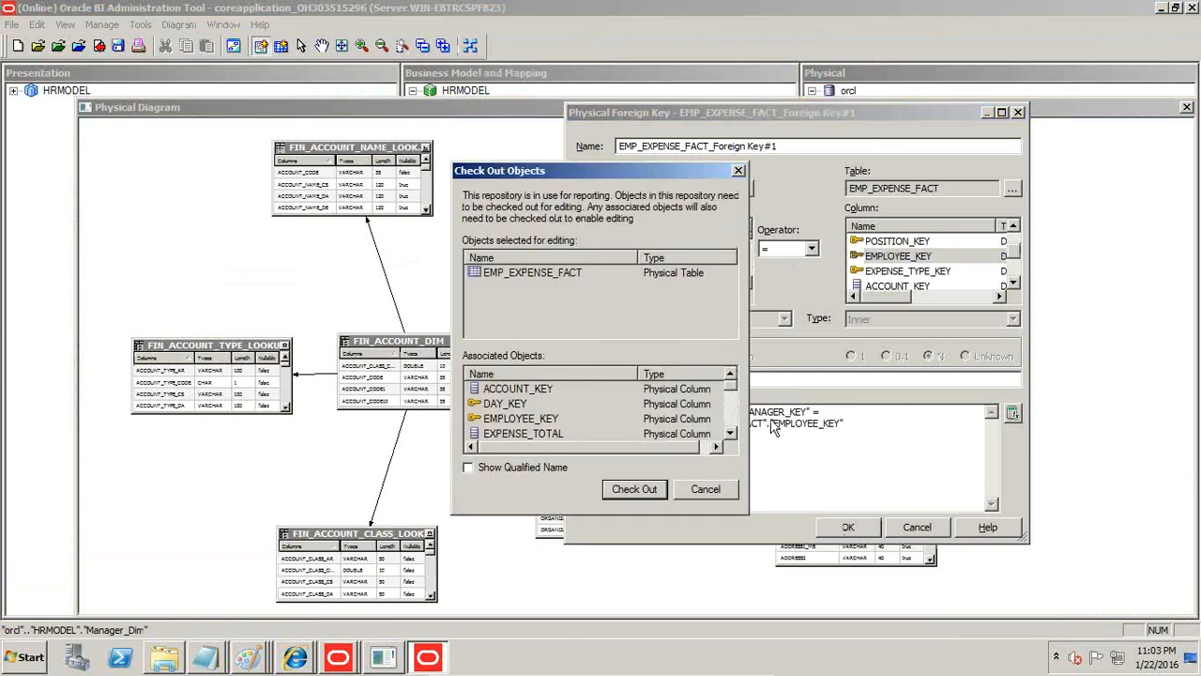
click(642, 491)
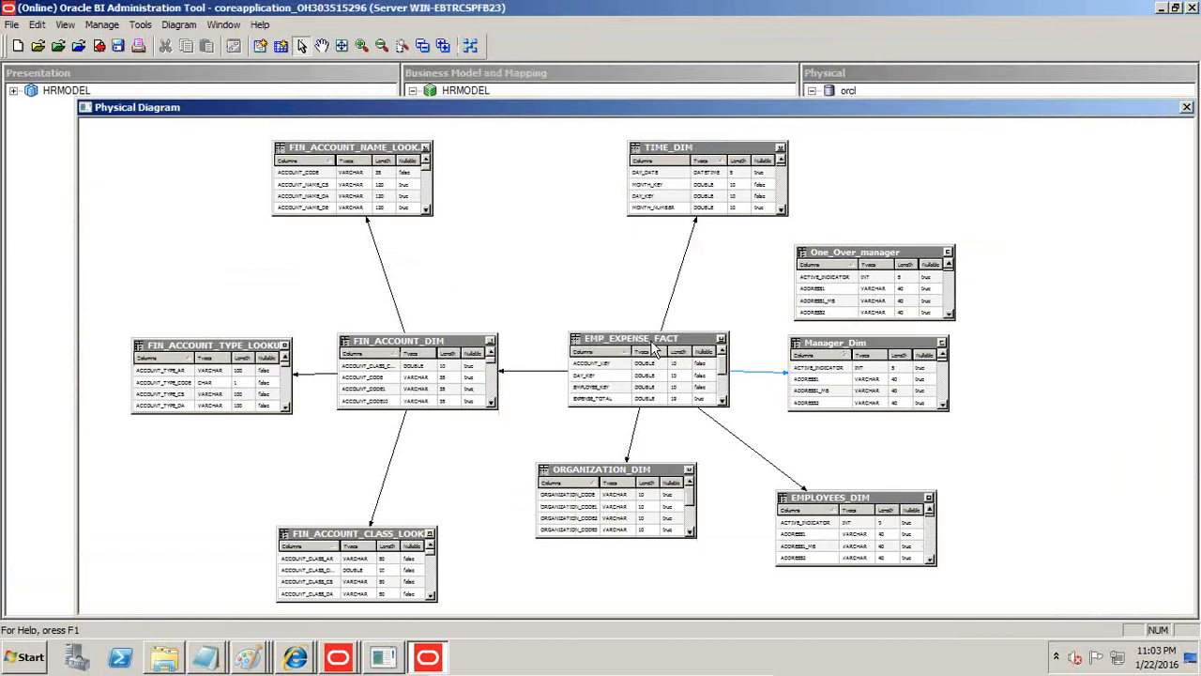
Join EMP_EXPENSE_FACT to One_Over_manager on ONE_OVER_MANAGER_KEY = EMPLOYEE_KEY.
click(260, 45)
click(670, 349)
click(821, 263)
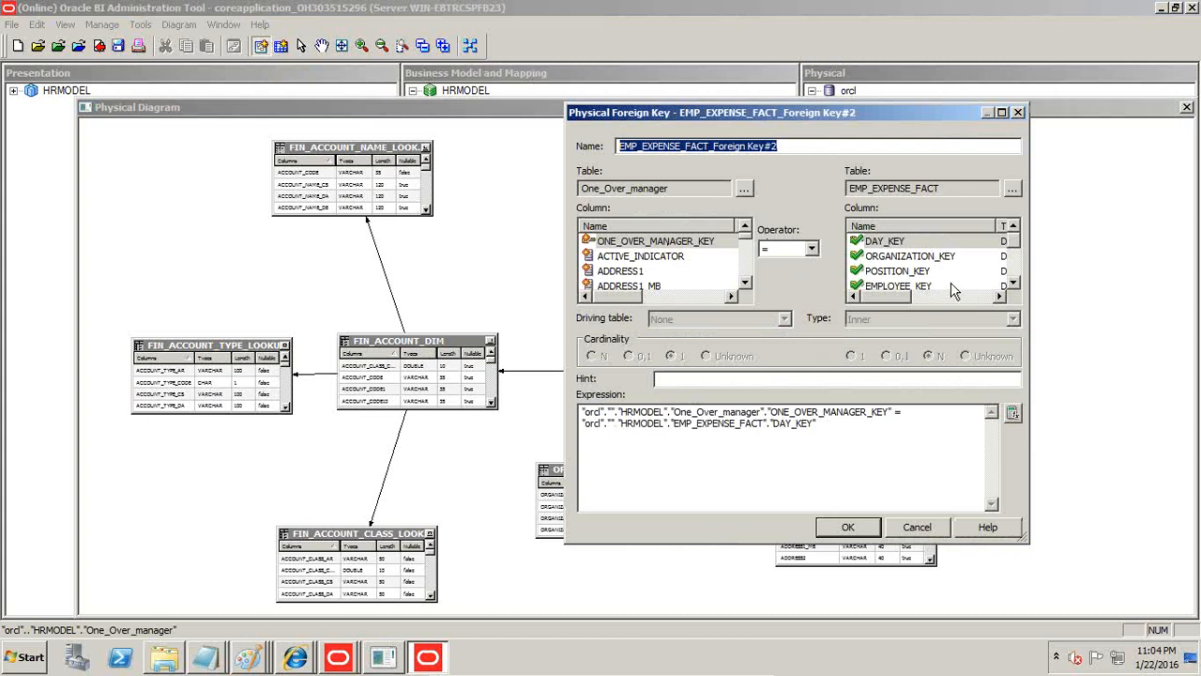
click(1014, 283)
click(931, 271)
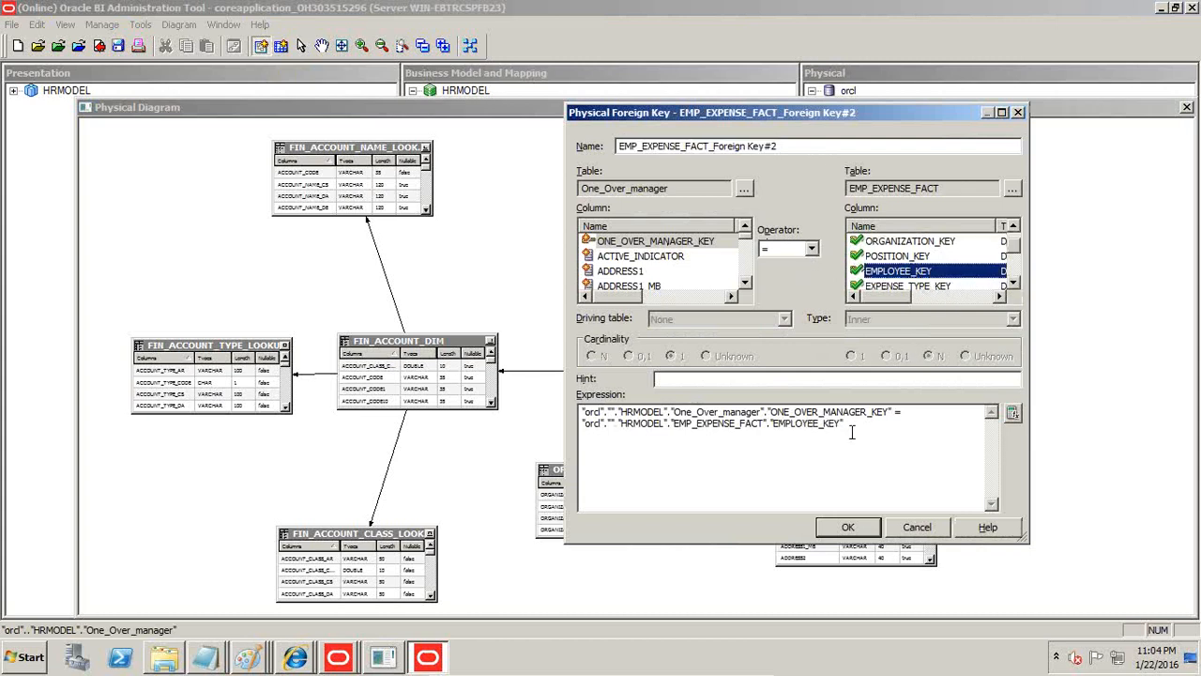
click(849, 528)
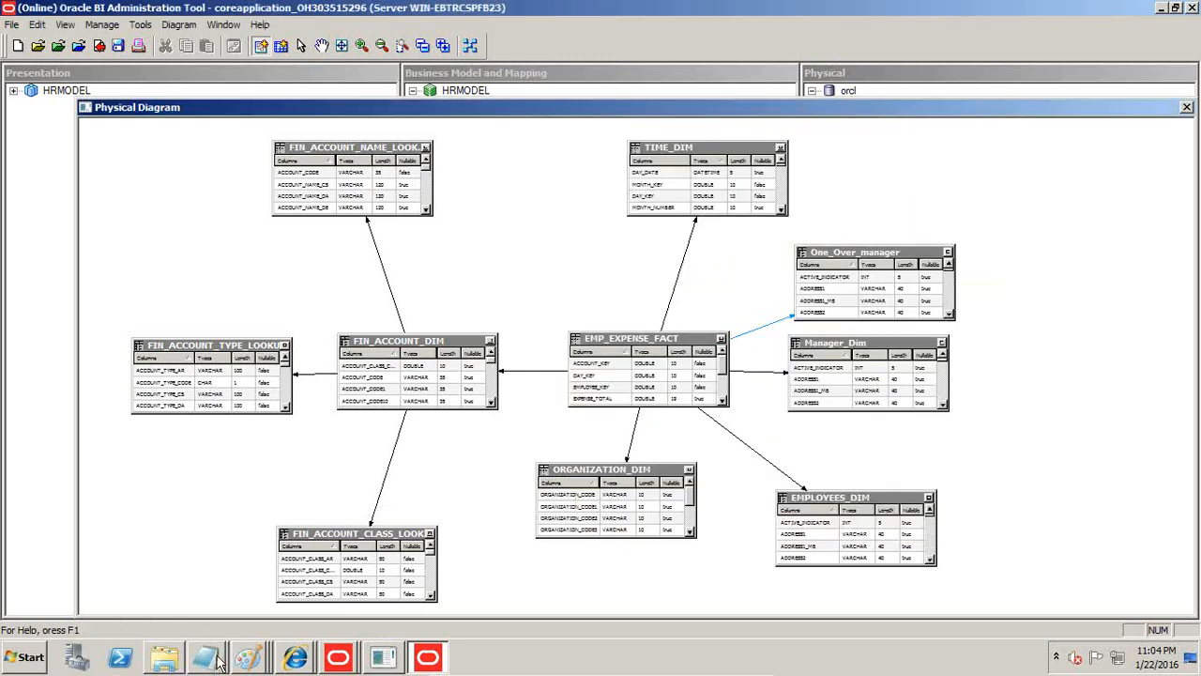
Paste the captured One_Over_manager foreign key dialog into Paint beside the first one and return to the Oracle BI Administration Tool.
mouse_move(248, 657)
click(248, 572)
key(ctrl+v)
drag(202, 341, 669, 341)
key(alt+Tab)
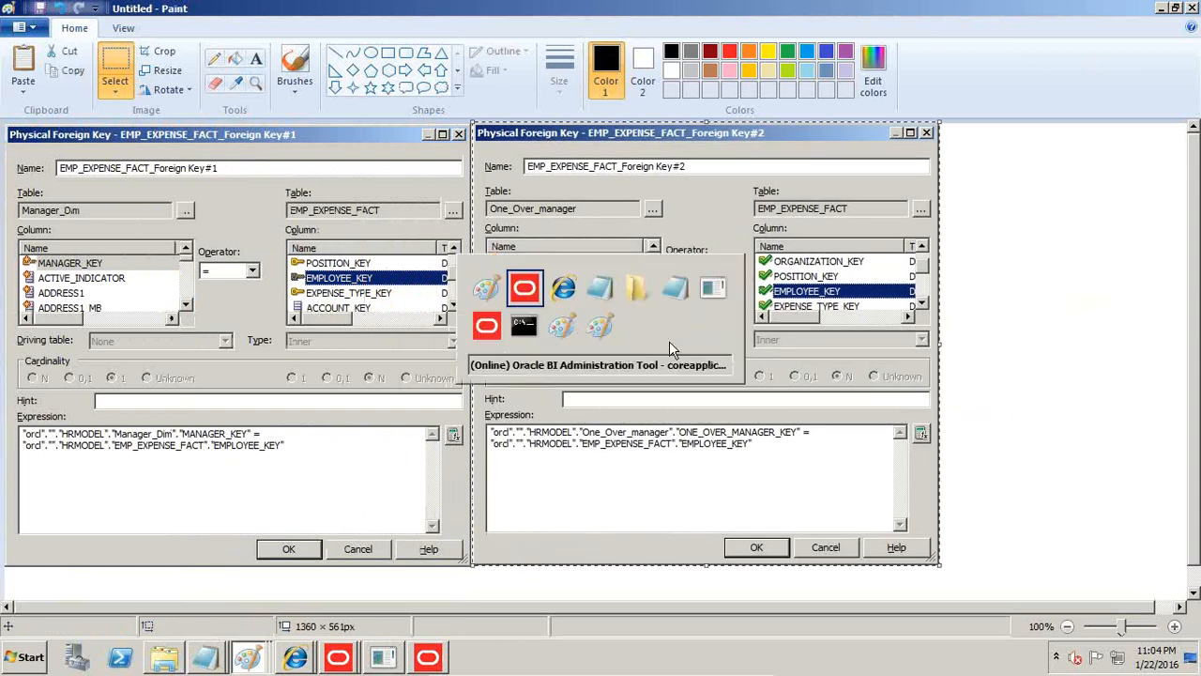
Close the physical diagram and rename the HRMODEL business model to HRMODELSinfgle Instance, checking it out.
click(1188, 107)
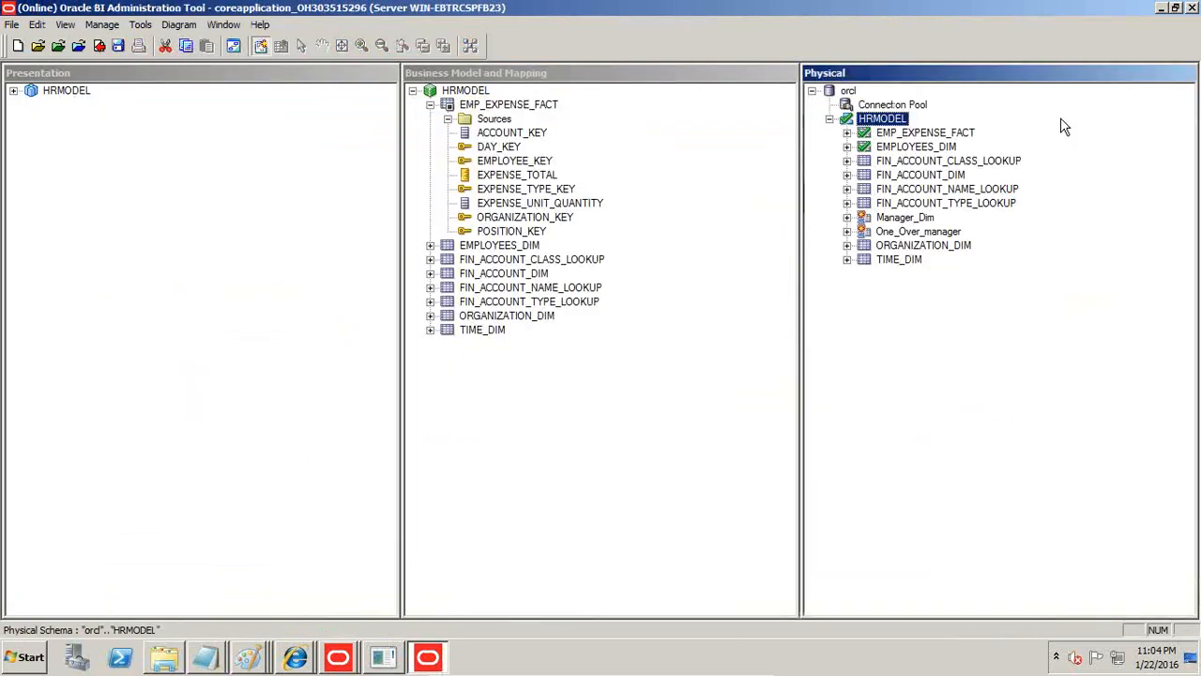
click(412, 90)
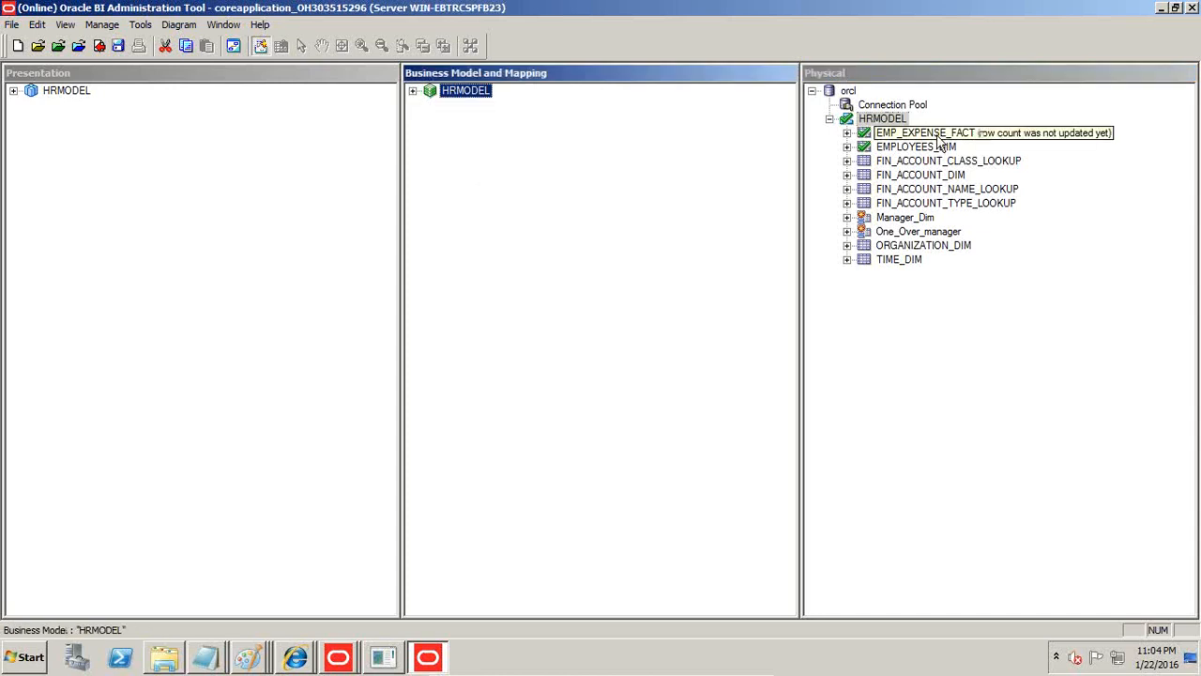
right_click(454, 97)
mouse_move(532, 365)
click(522, 429)
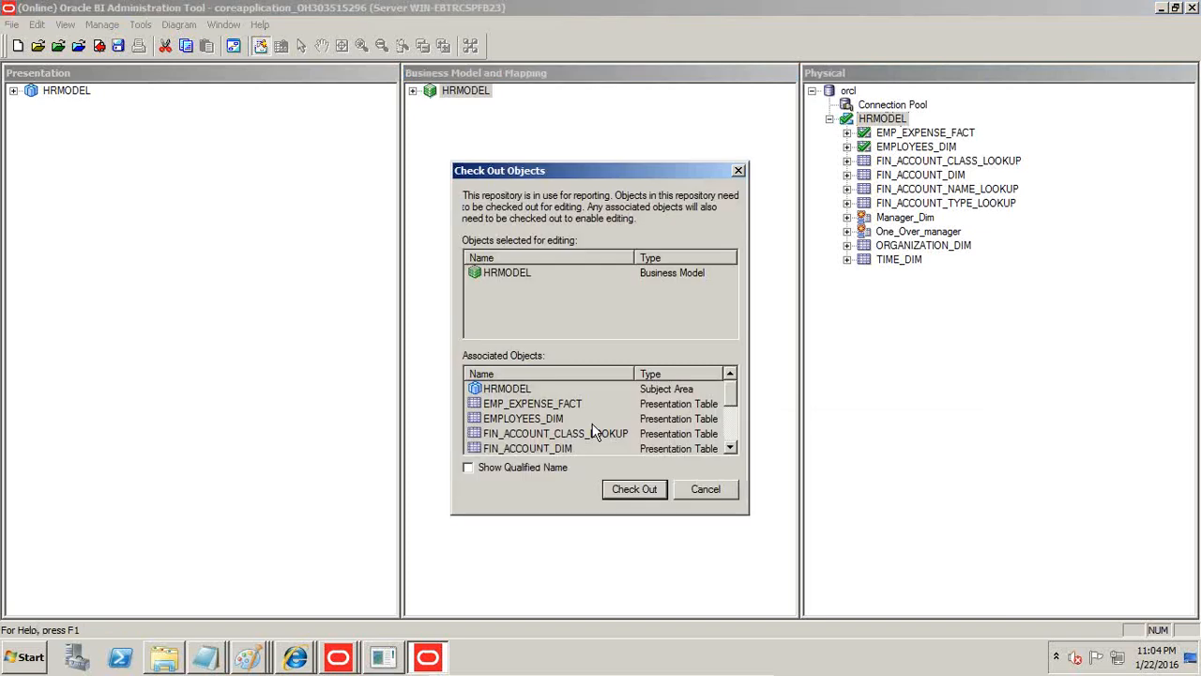
key(Return)
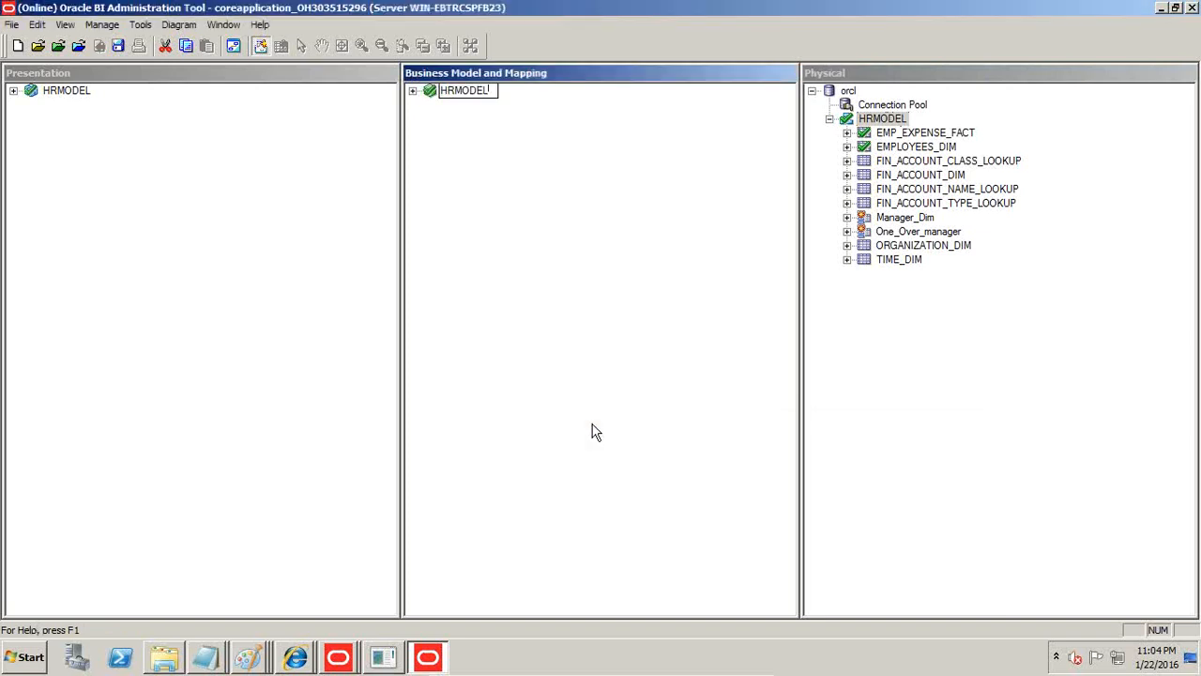
text(Sinfgle Instance)
key(Return)
Delete the HRMODEL subject area from the presentation layer, checking out its objects.
click(68, 90)
right_click(68, 90)
click(298, 188)
drag(40, 92, 366, 316)
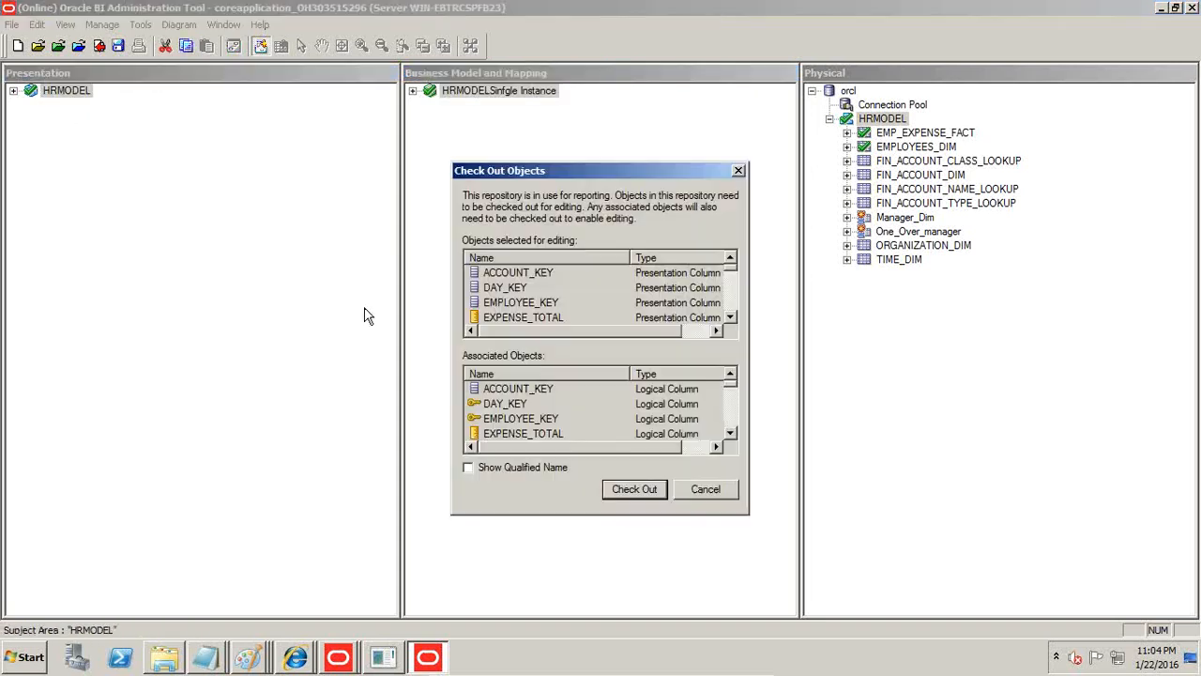
click(634, 490)
click(597, 366)
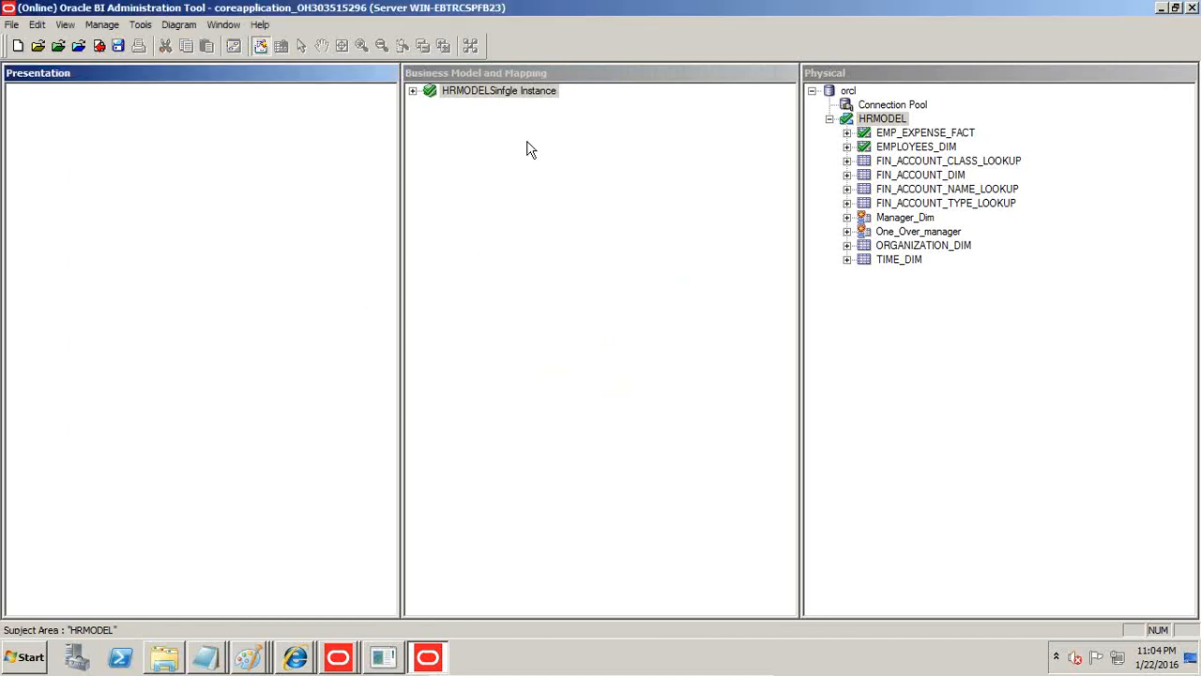
Create a subject area from the HRMODELSinfgle Instance business model and rename it HRMODELSingle Instance.
drag(503, 94, 229, 150)
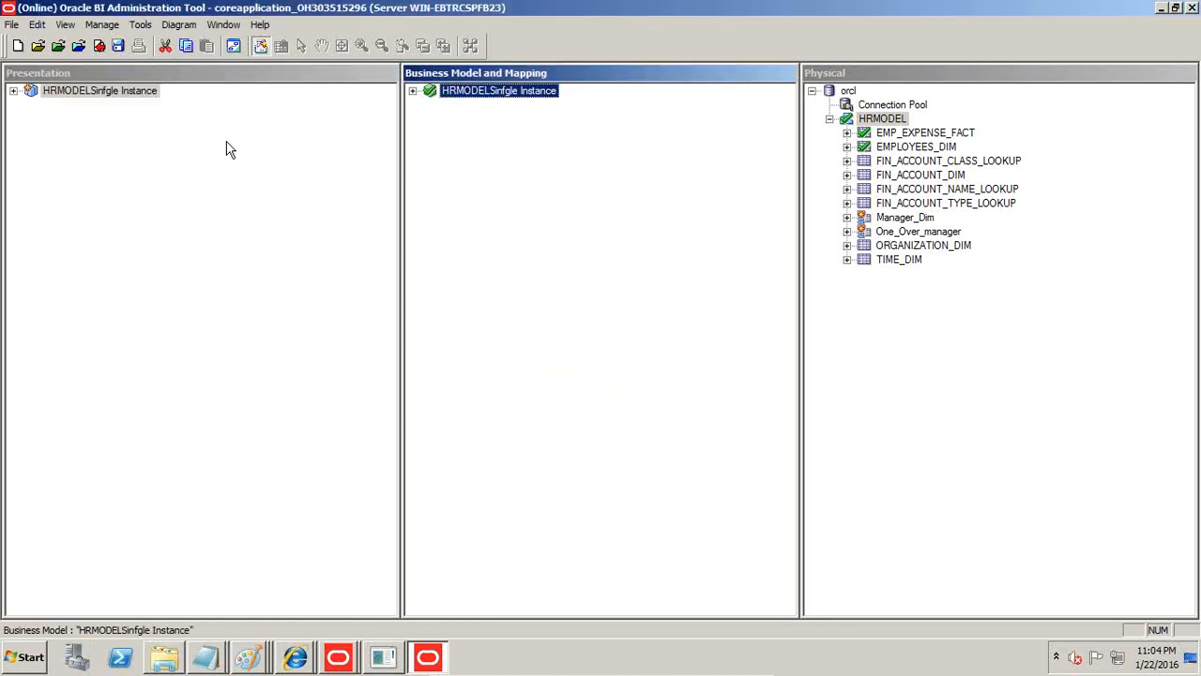
right_click(110, 96)
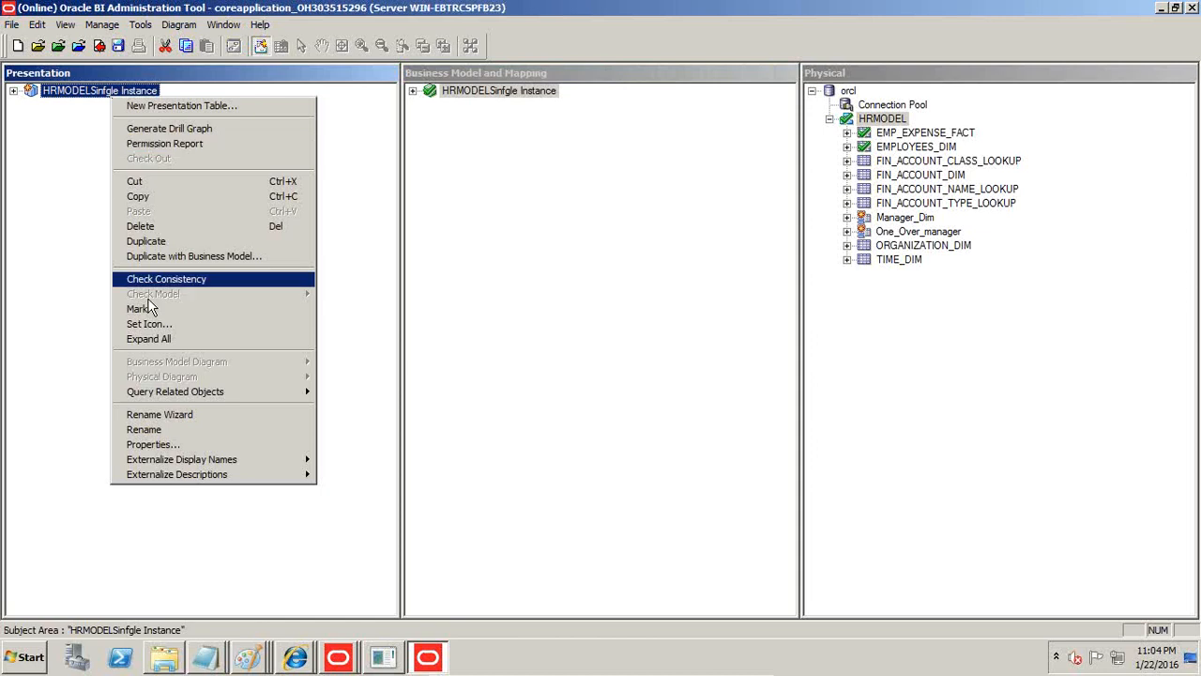
click(165, 431)
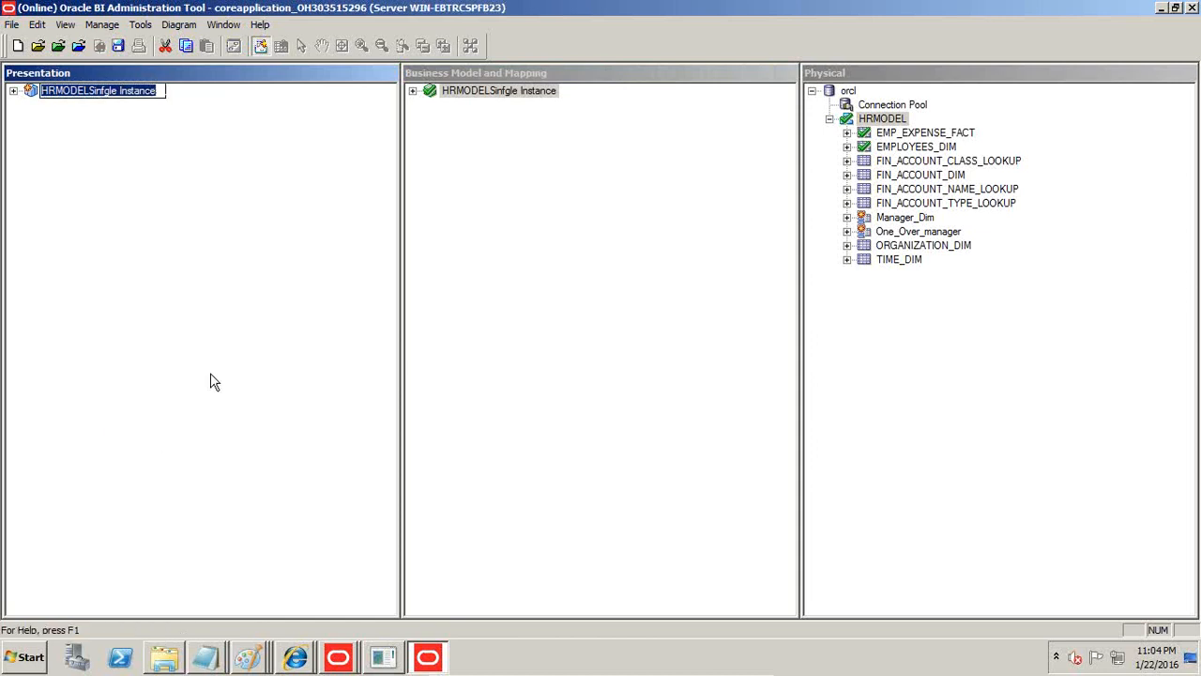
key(Left)
key(Left)
key(Left)
key(Left)
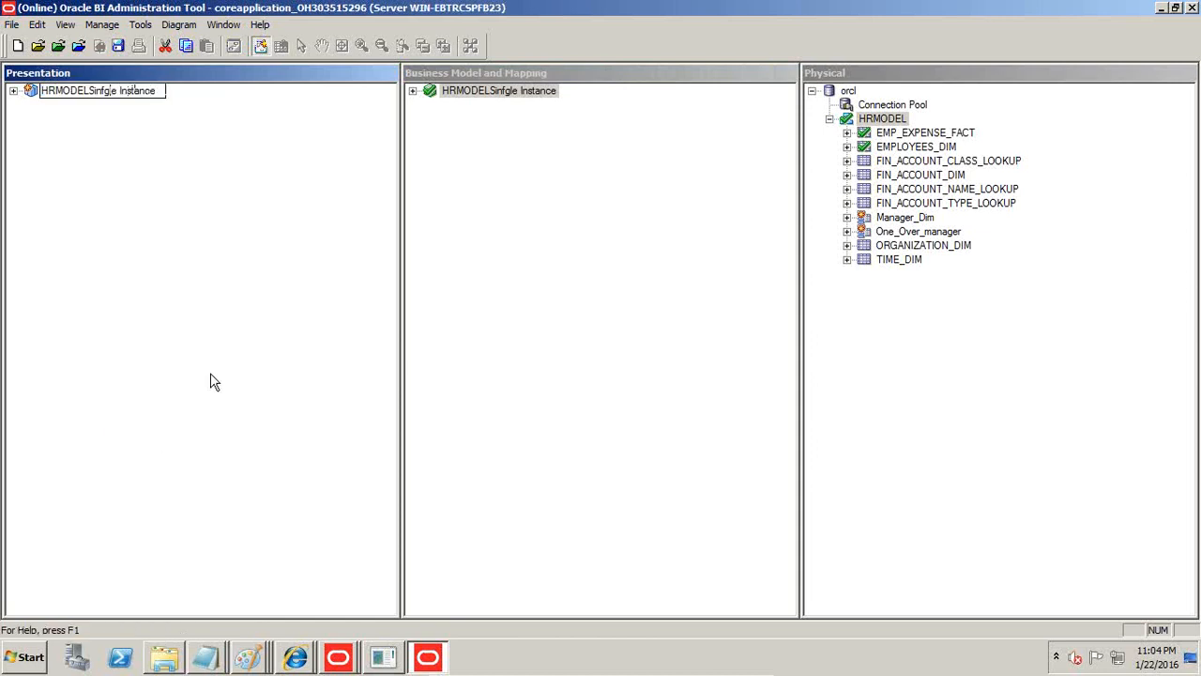
key(BackSpace)
key(Return)
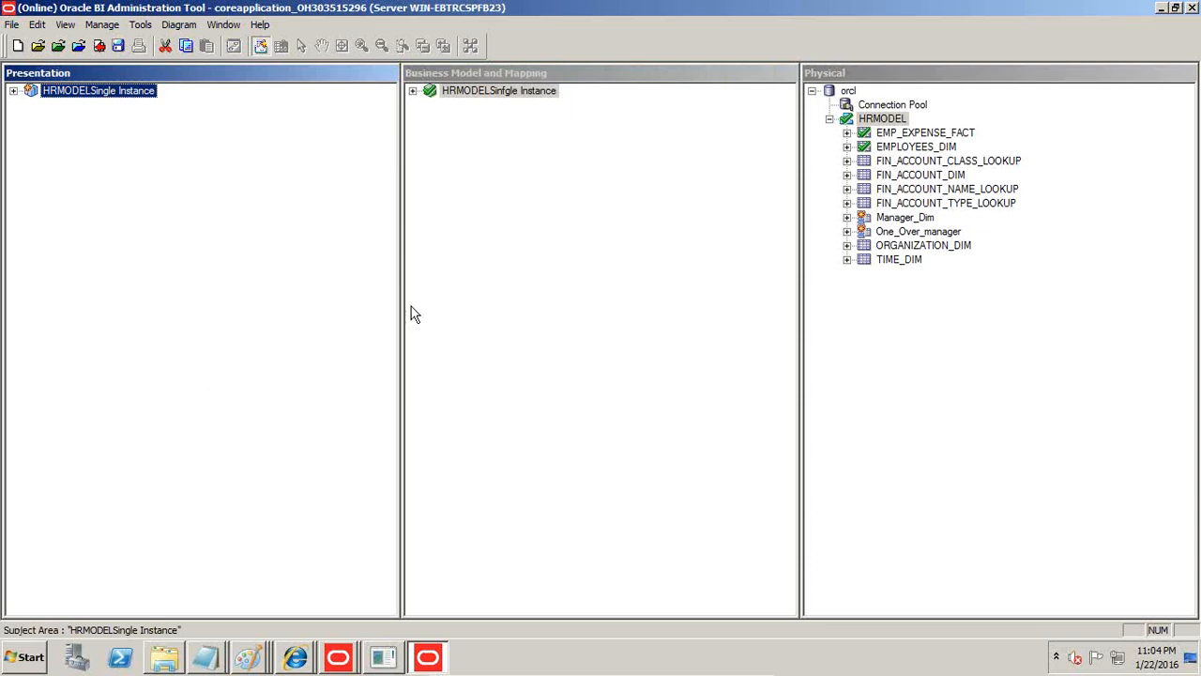
Create a business model from the physical HRMODEL schema and rename it HRMODEL WIth Alias.
click(905, 120)
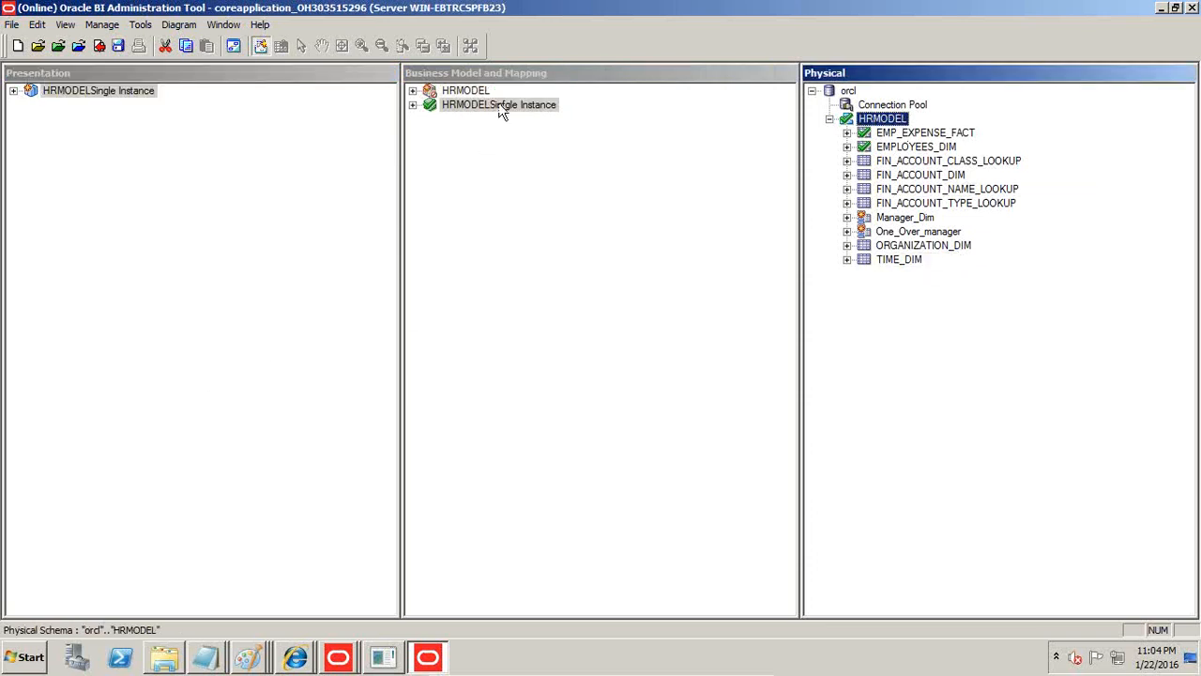
right_click(465, 94)
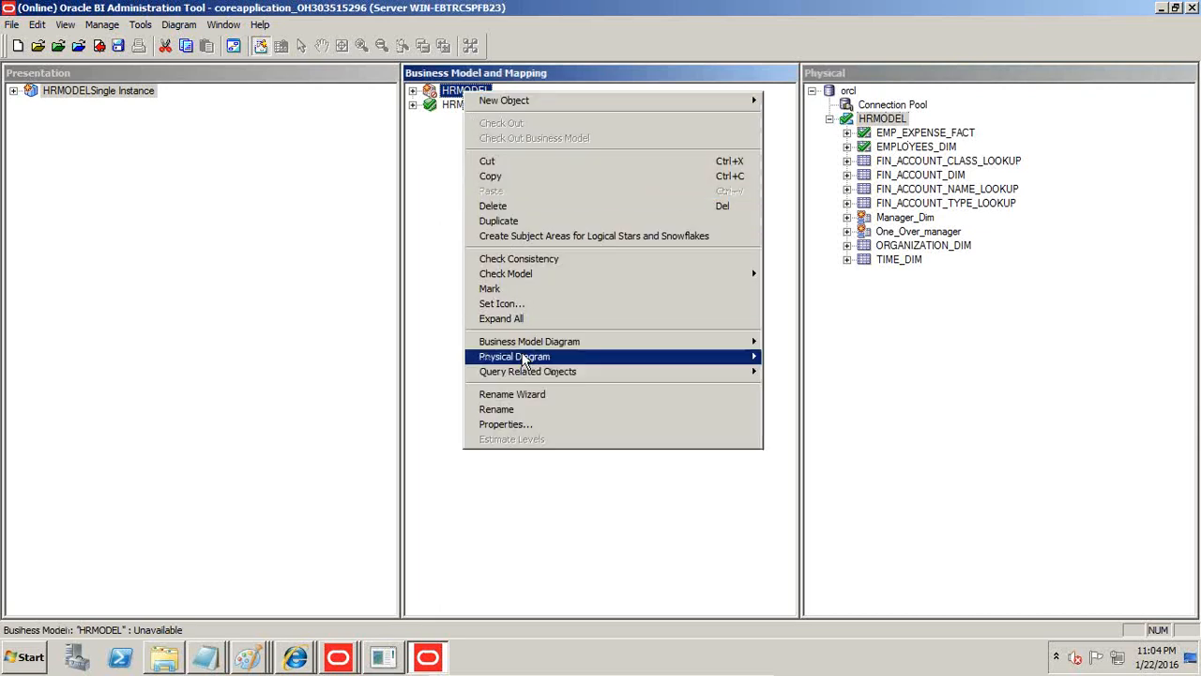
click(512, 409)
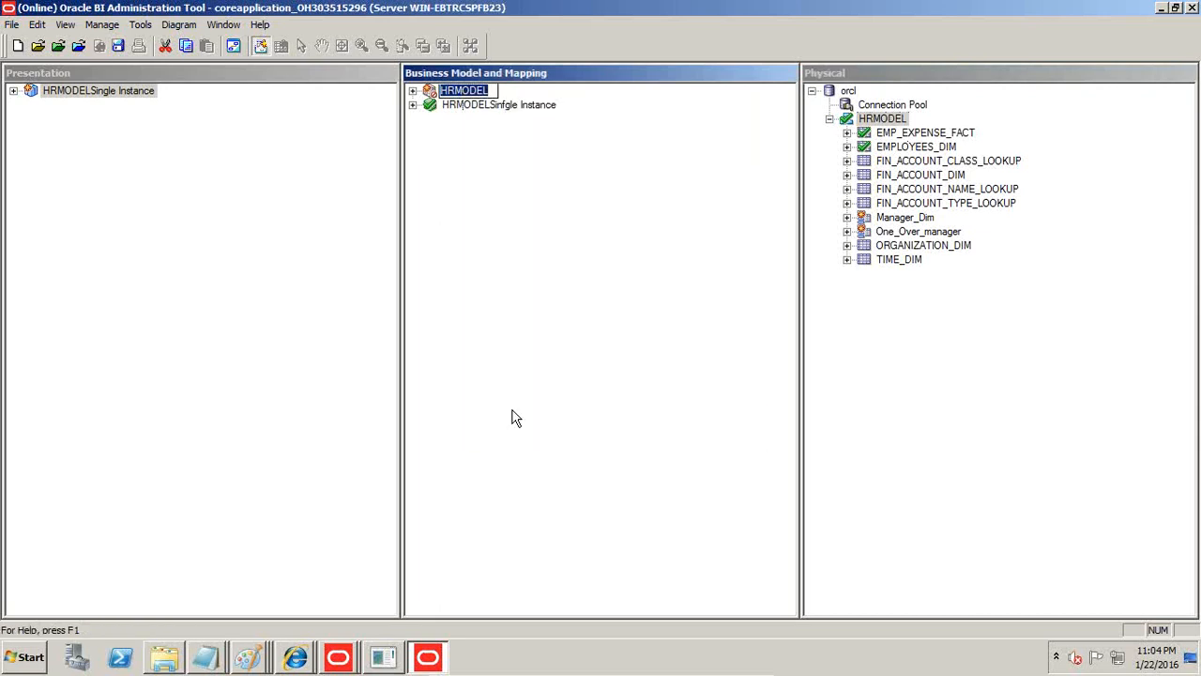
key(End)
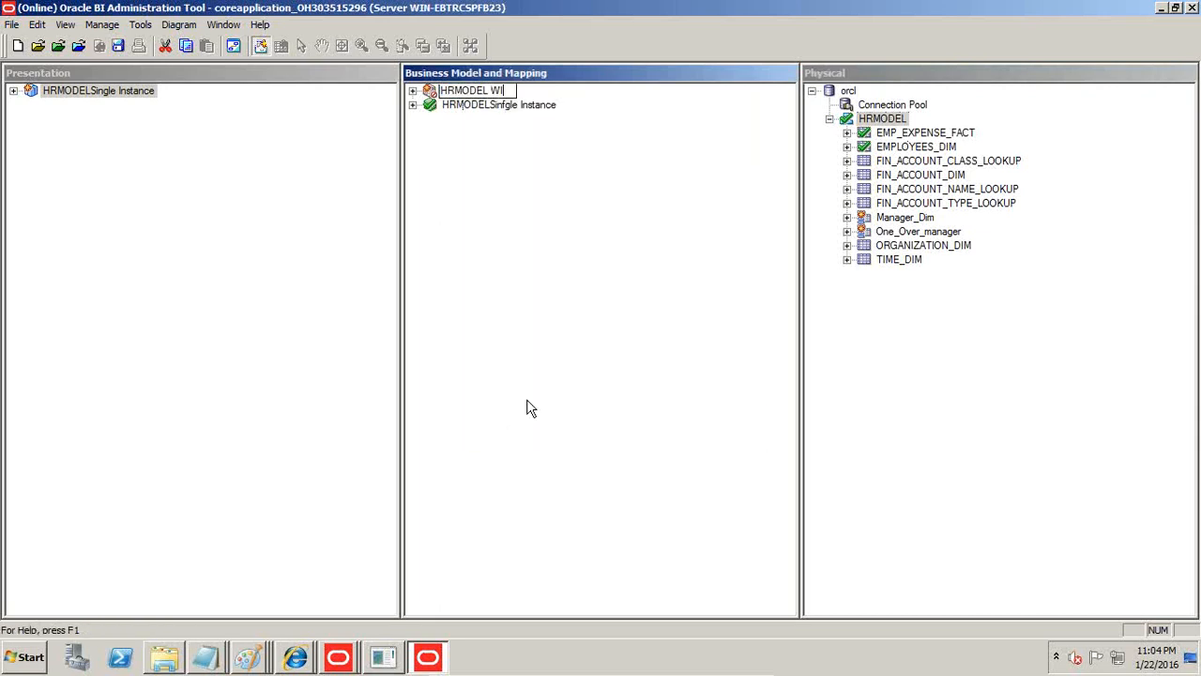
text(WIth Alia)
key(Return)
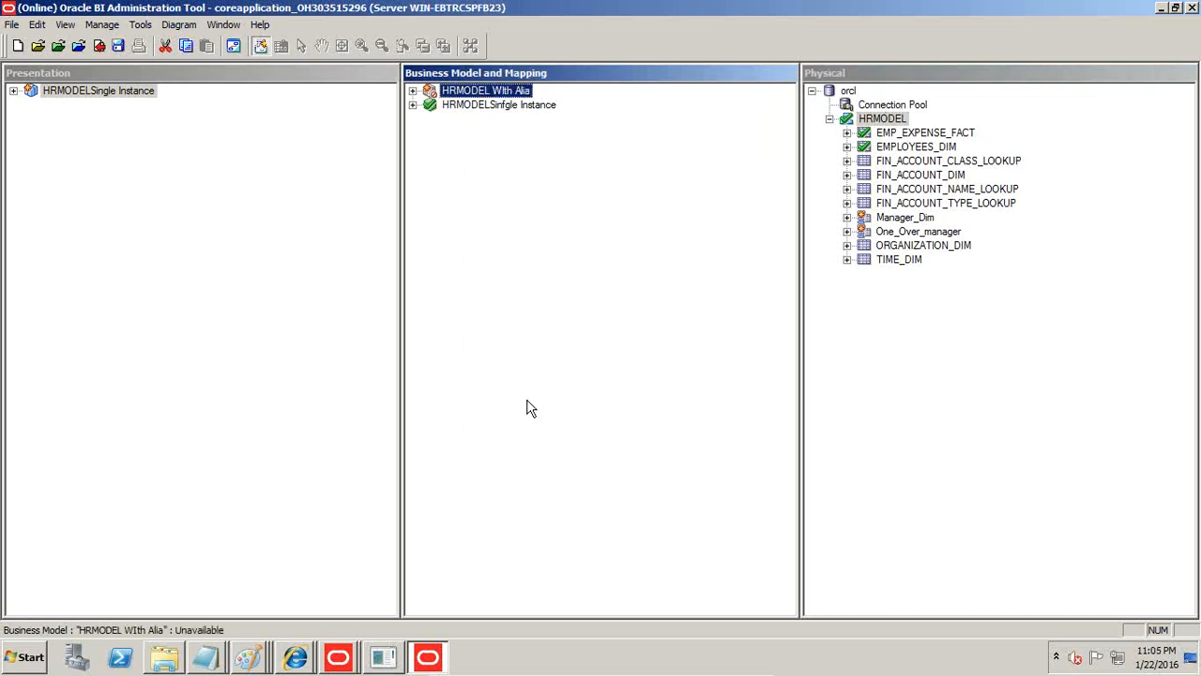
key(F2)
key(End)
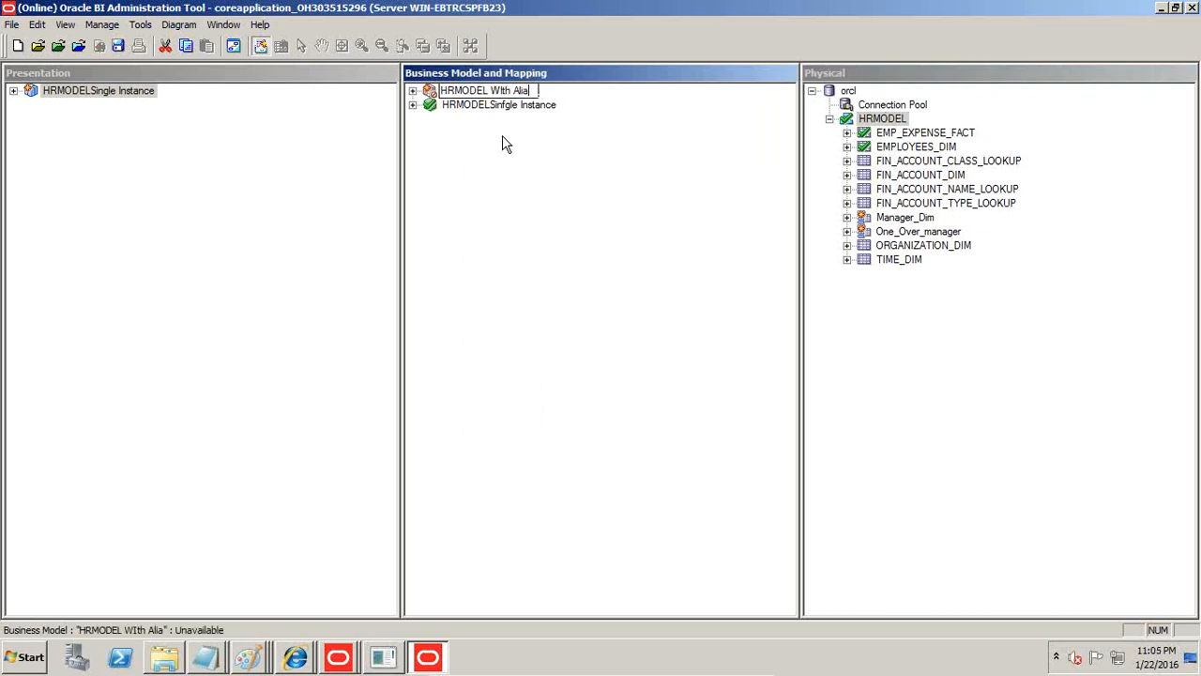
key(Return)
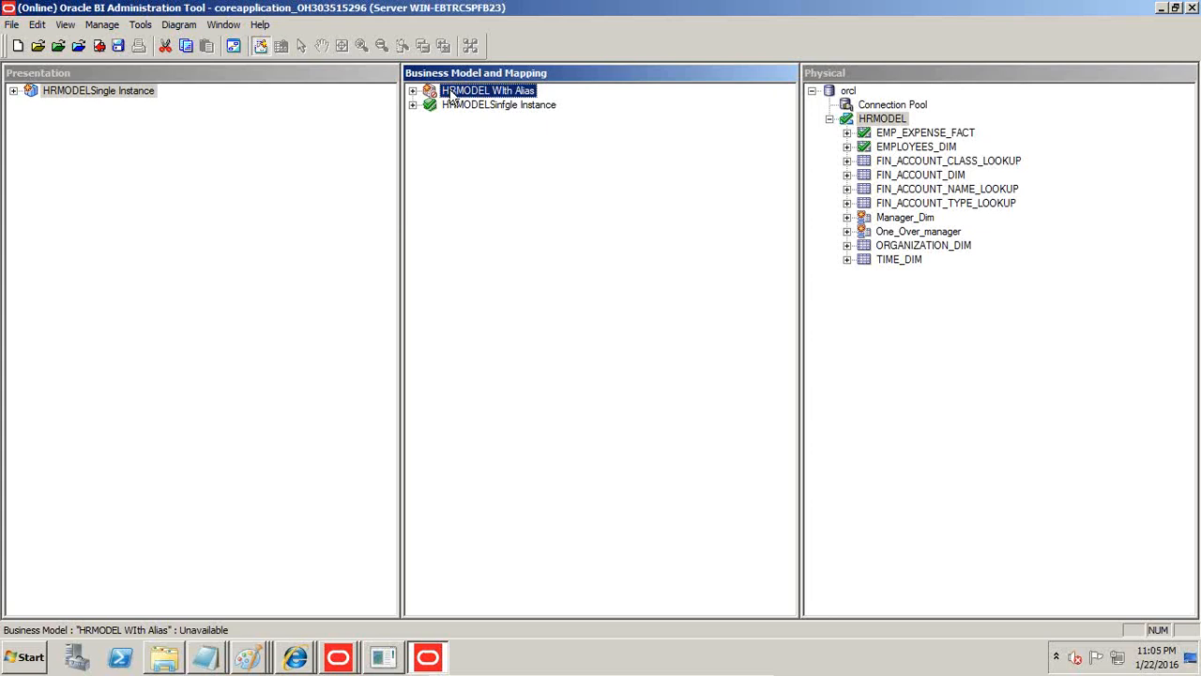
Create a subject area from HRMODEL WIth Alias and save the repository with a global consistency check, marking the model available for queries.
drag(131, 176, 129, 120)
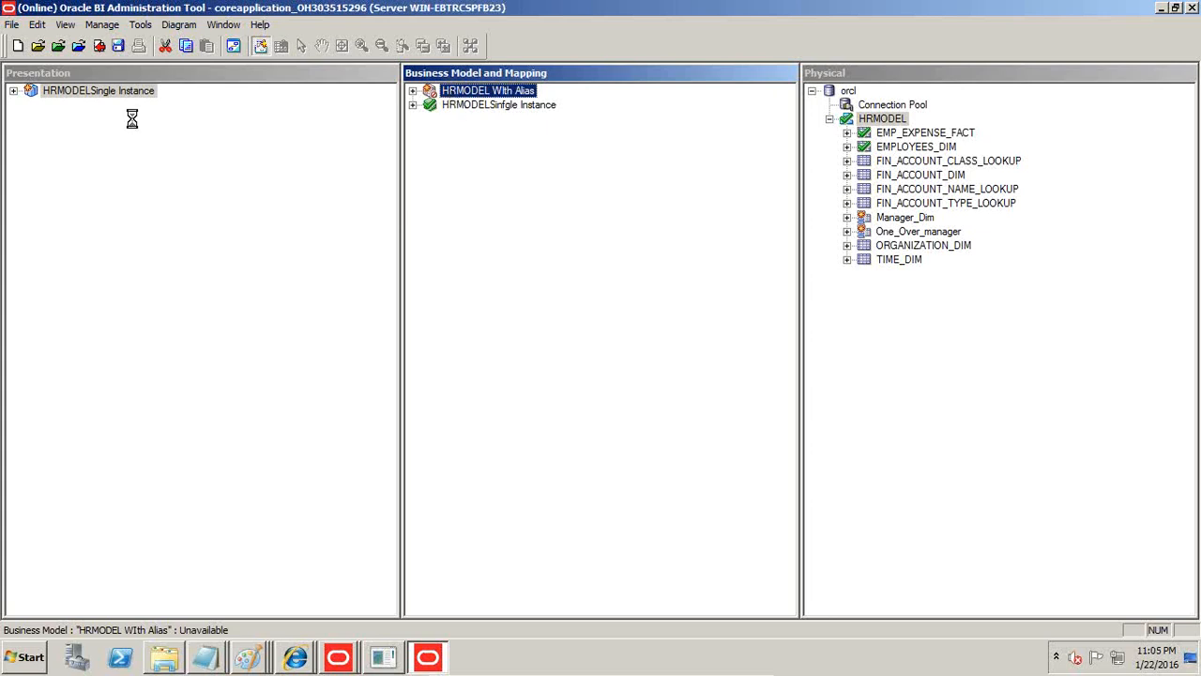
click(122, 54)
click(638, 361)
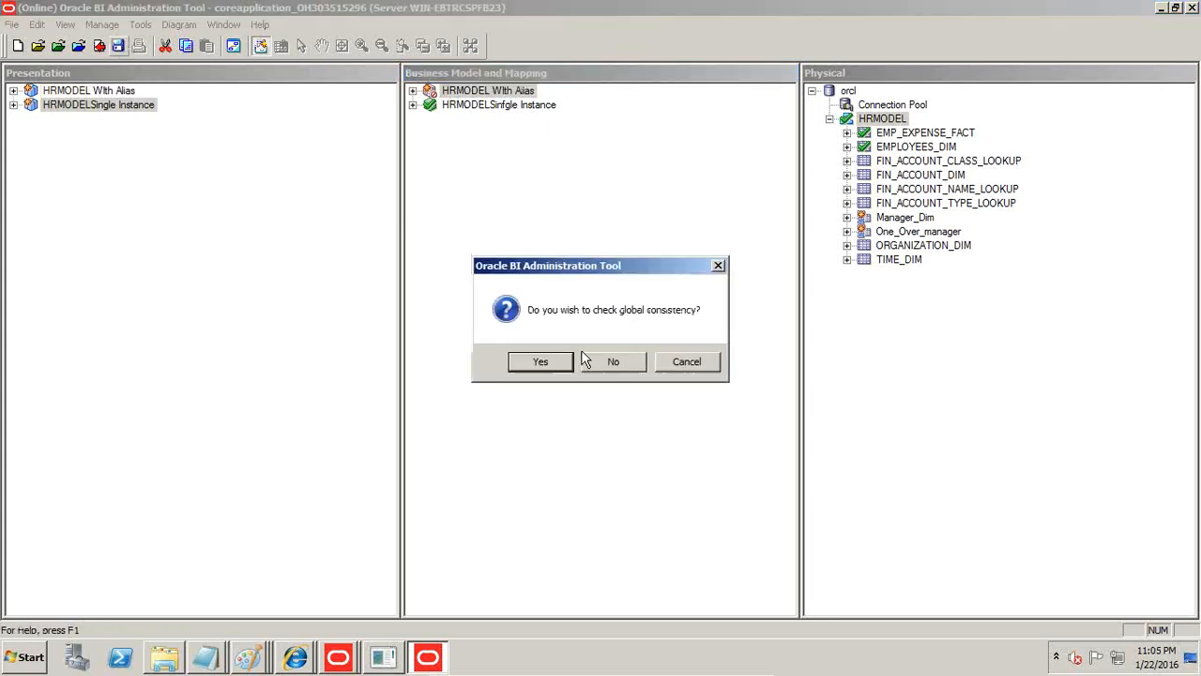
click(541, 363)
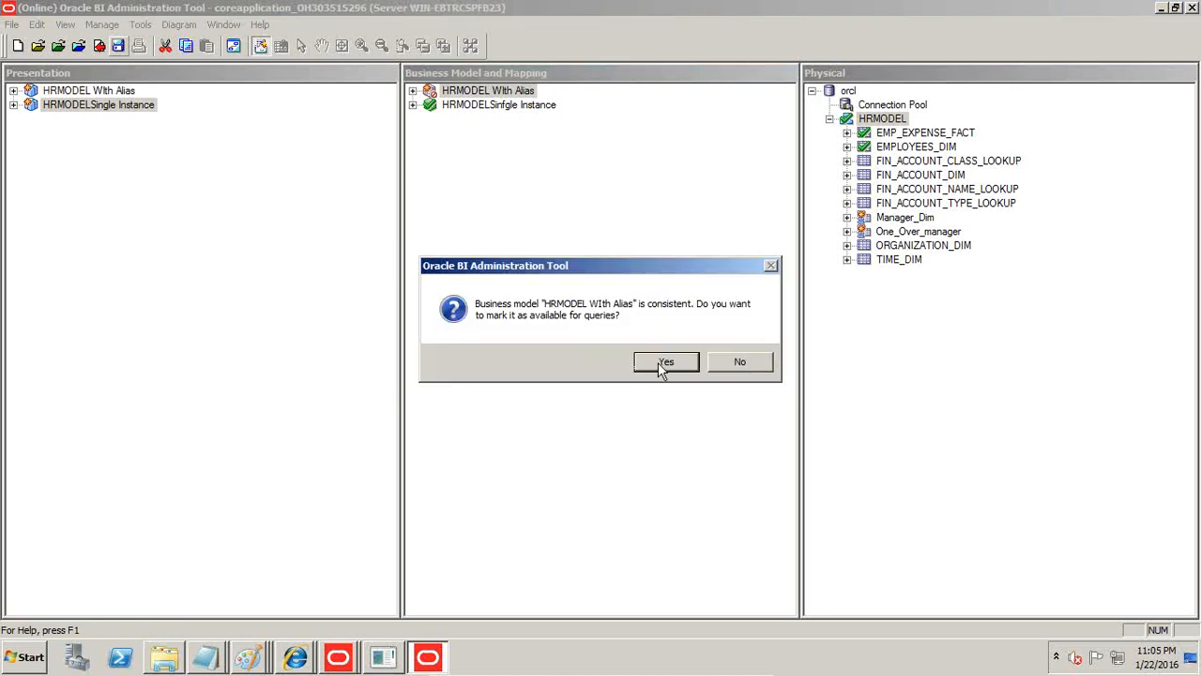
click(659, 364)
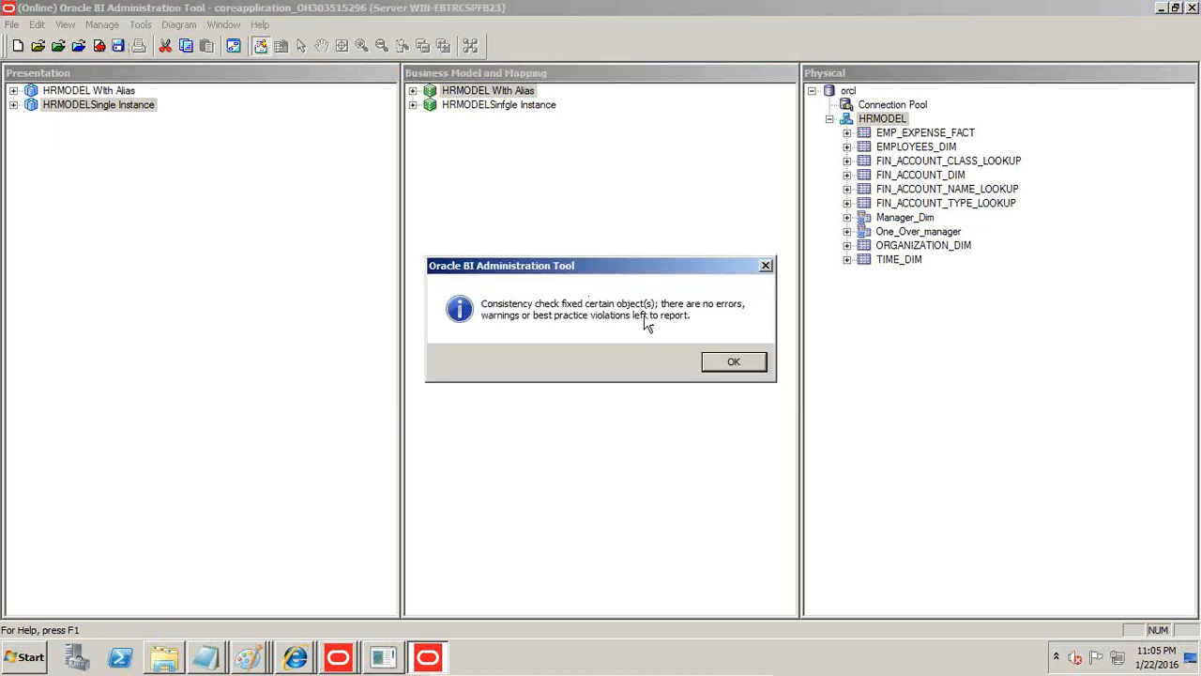
click(727, 360)
Examine the HRMODEL WIth Alias subject area's tables, including Manager_Dim and One_Over_manager.
click(13, 90)
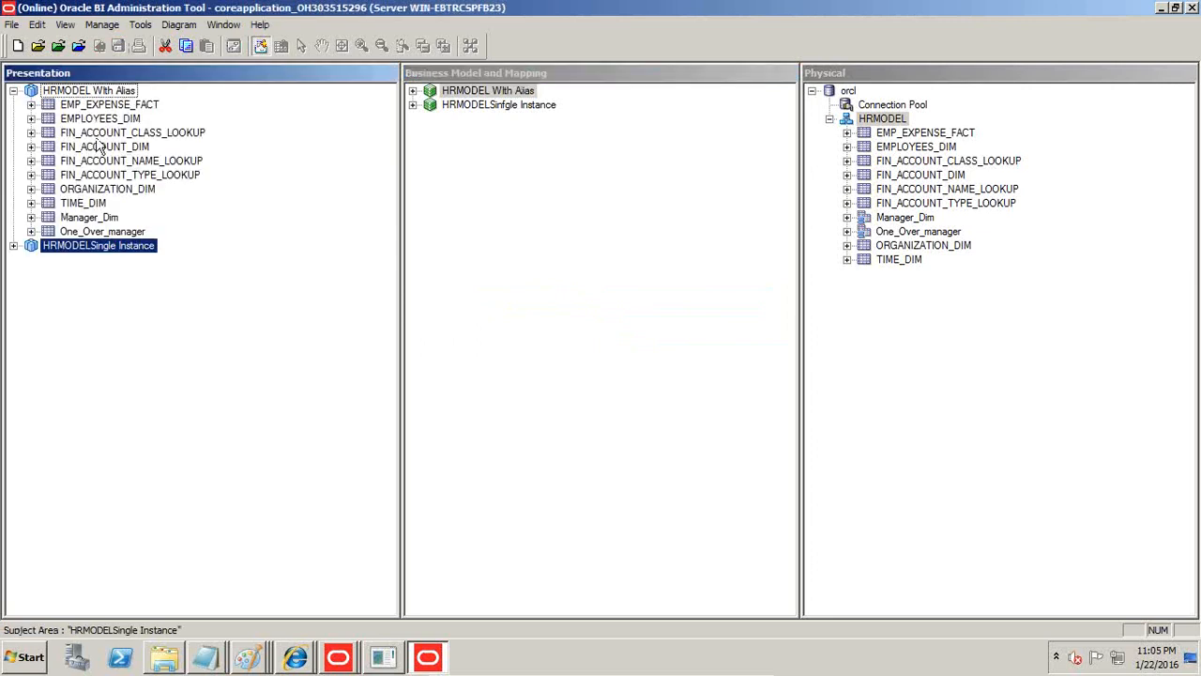
click(99, 218)
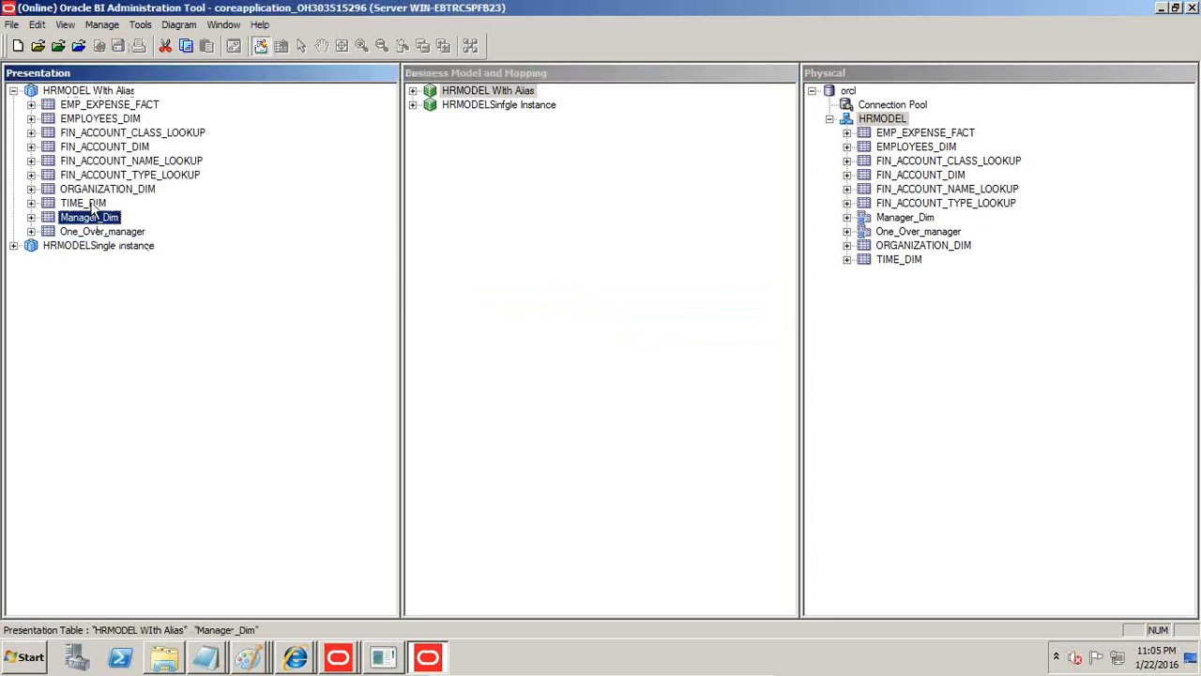
click(104, 233)
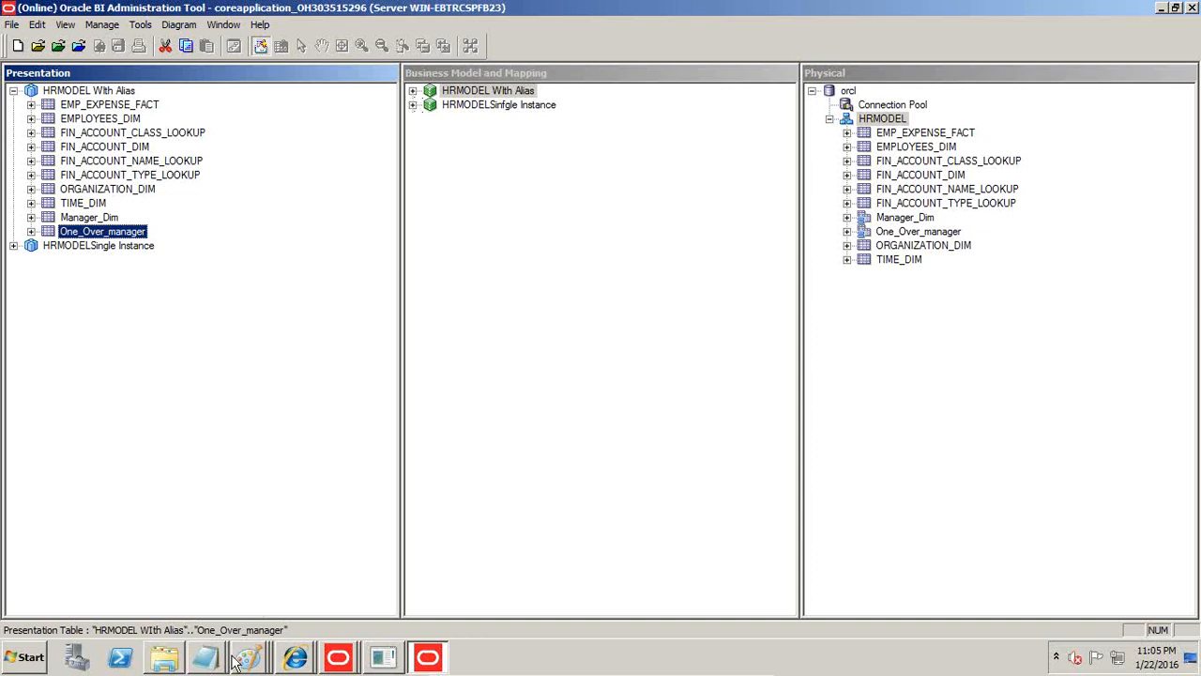
Switch to the Session Monitor window in Internet Explorer, start an analysis on HRMODEL and reload the server metadata.
click(294, 657)
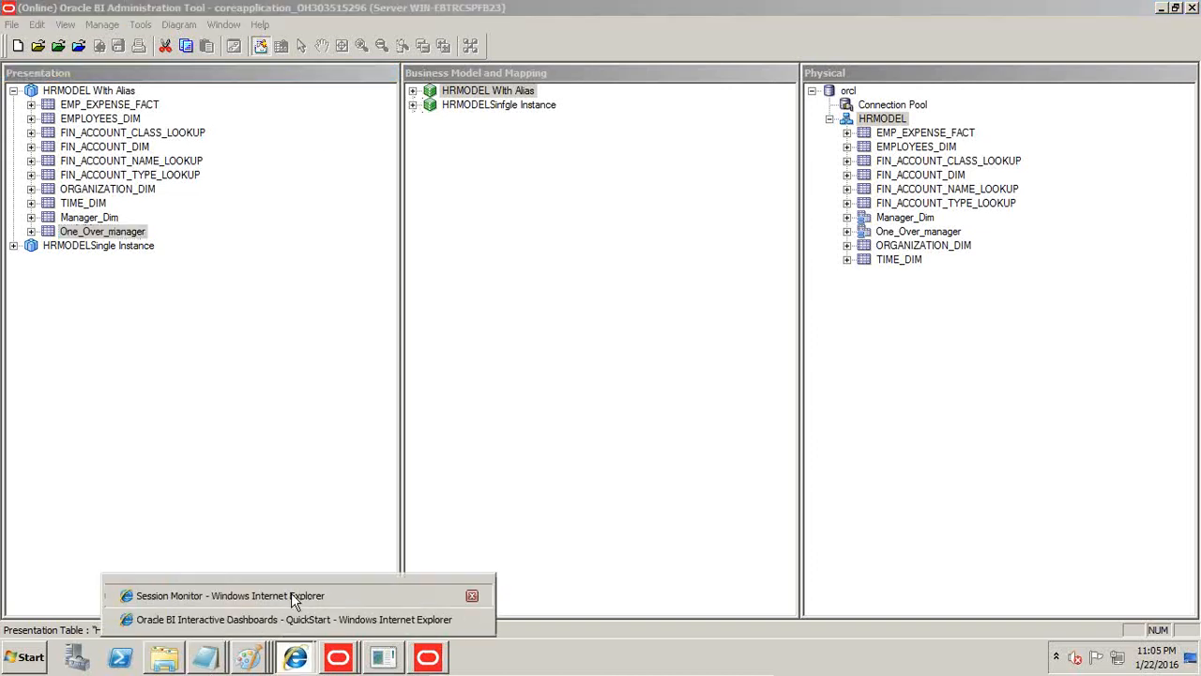
click(293, 597)
click(13, 32)
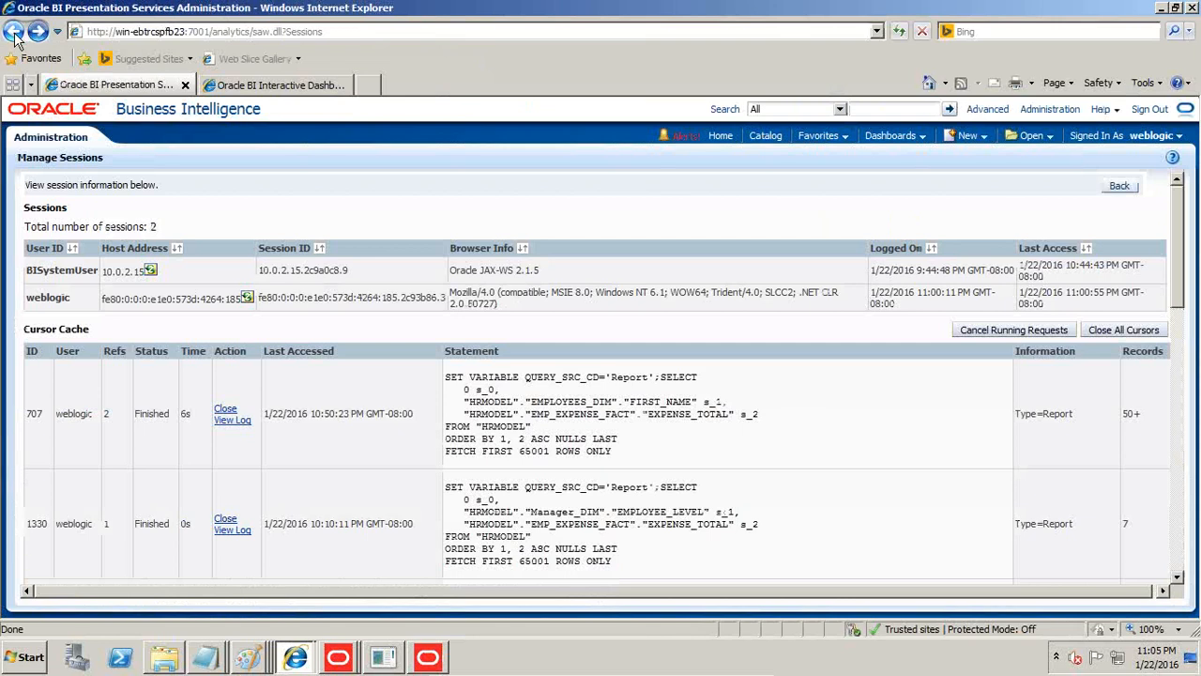
click(14, 33)
click(967, 135)
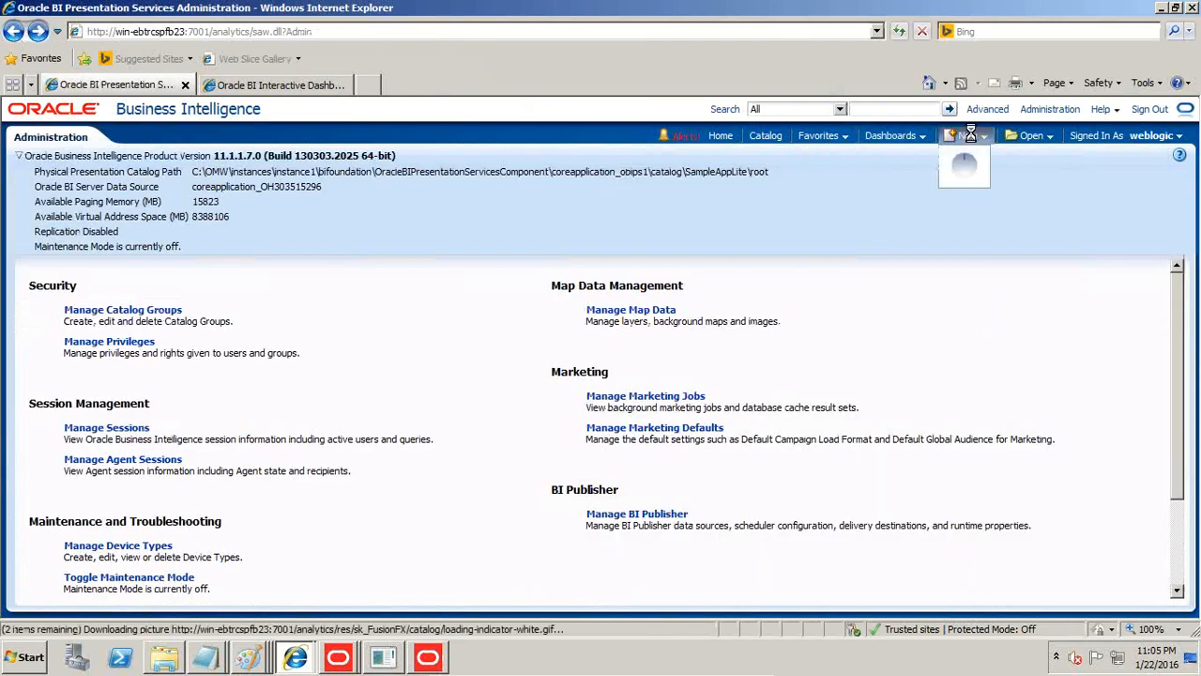
click(964, 175)
click(941, 177)
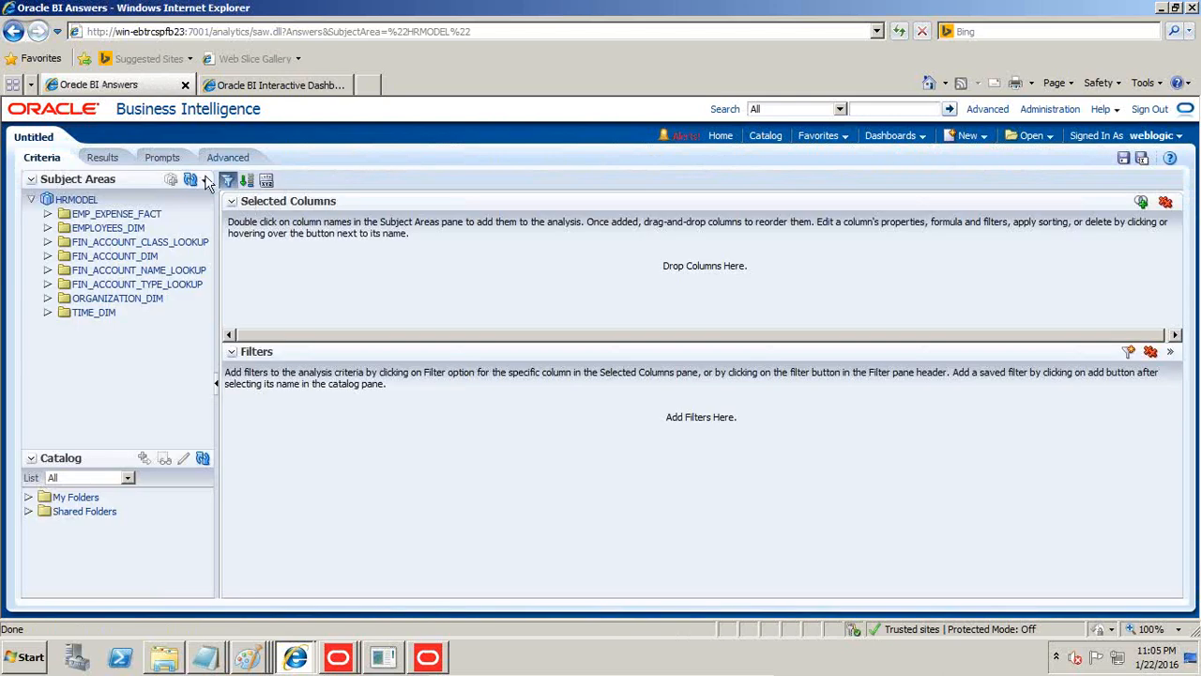
click(206, 181)
click(218, 200)
click(205, 180)
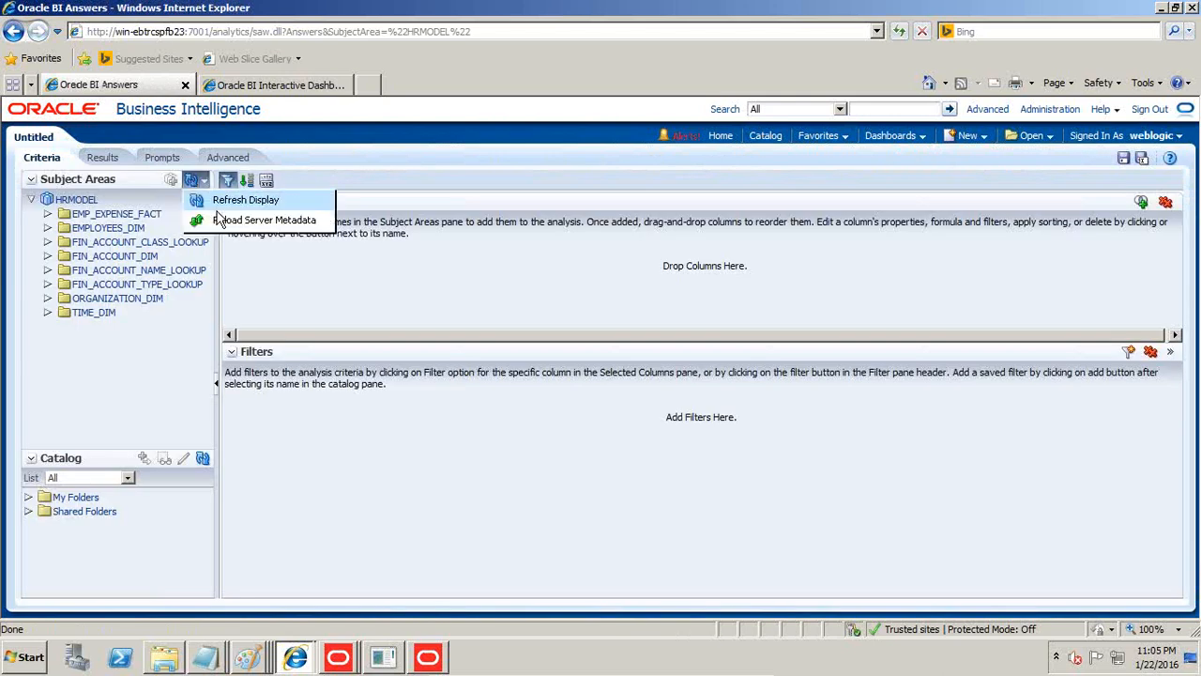
click(219, 219)
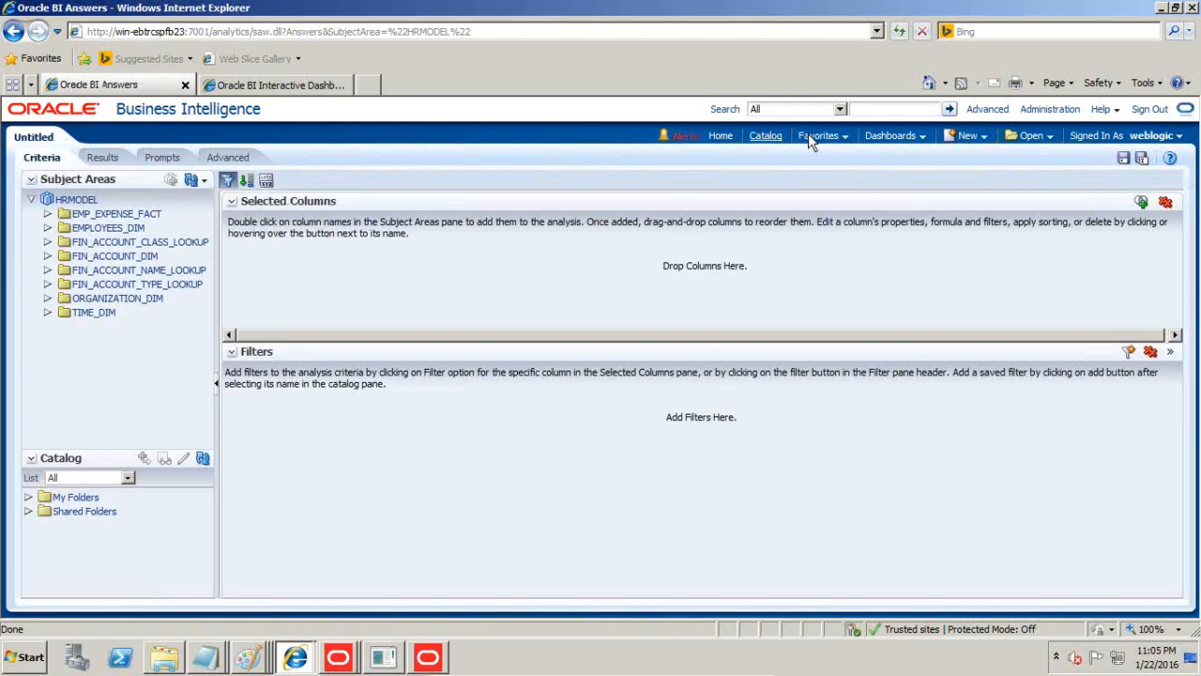
Go to the catalog and start a new analysis on the HRMODEL WIth Alias subject area.
click(753, 141)
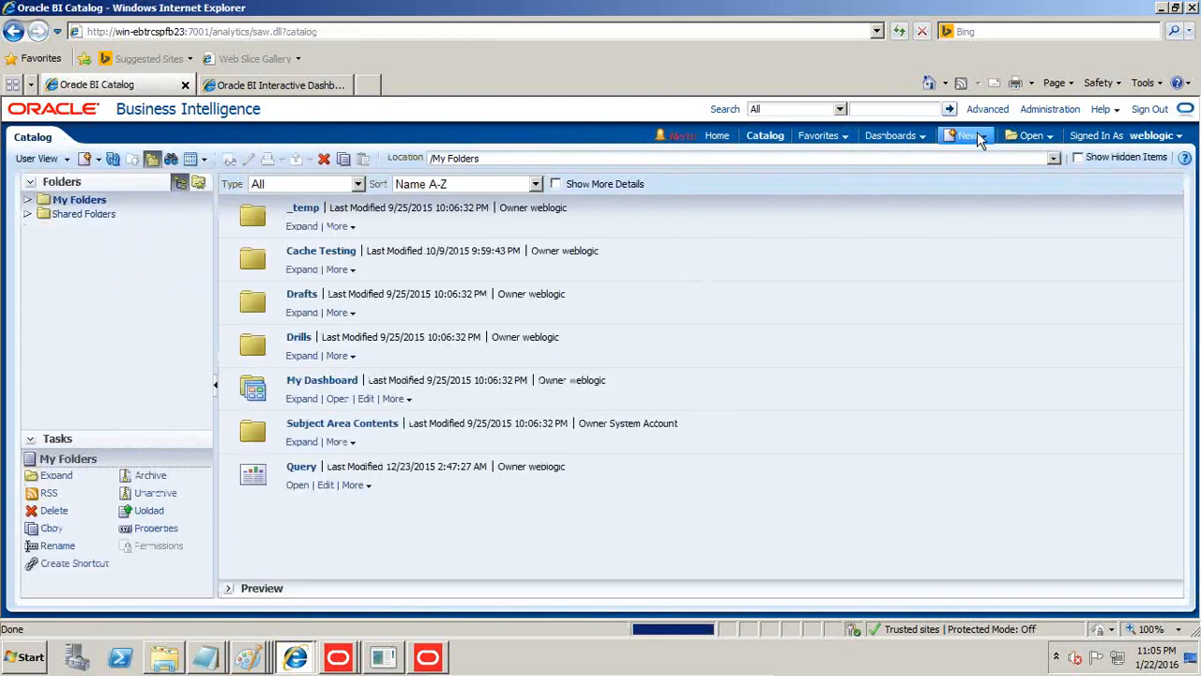
click(978, 138)
key(Return)
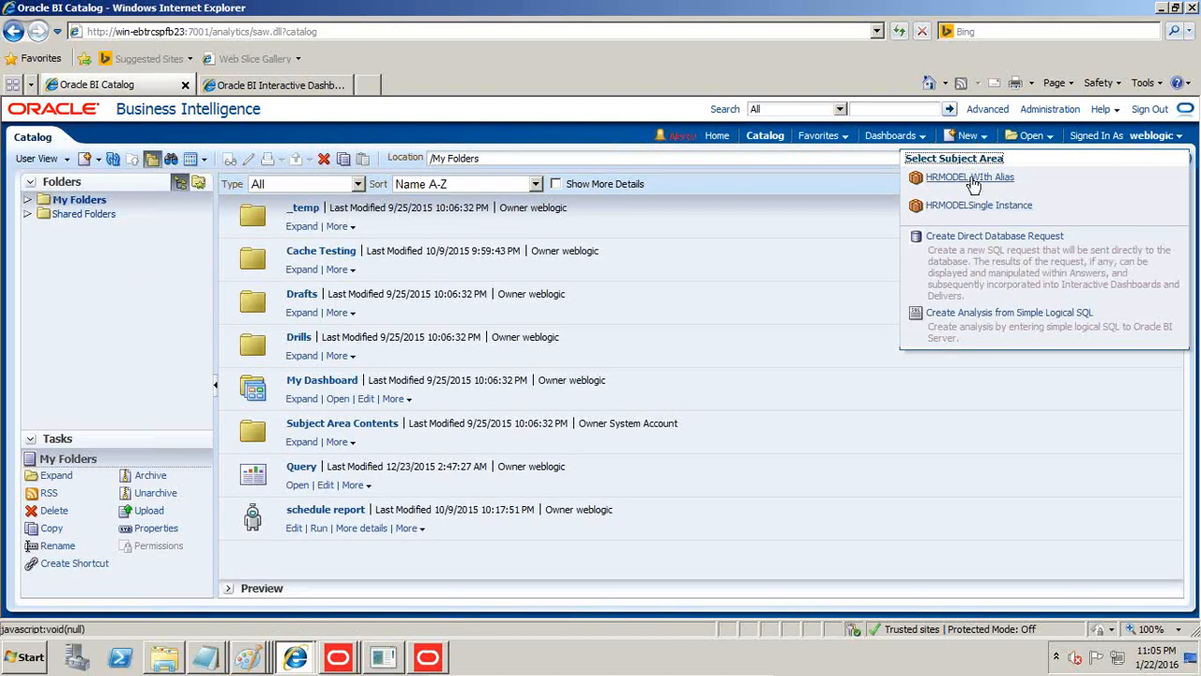
click(972, 178)
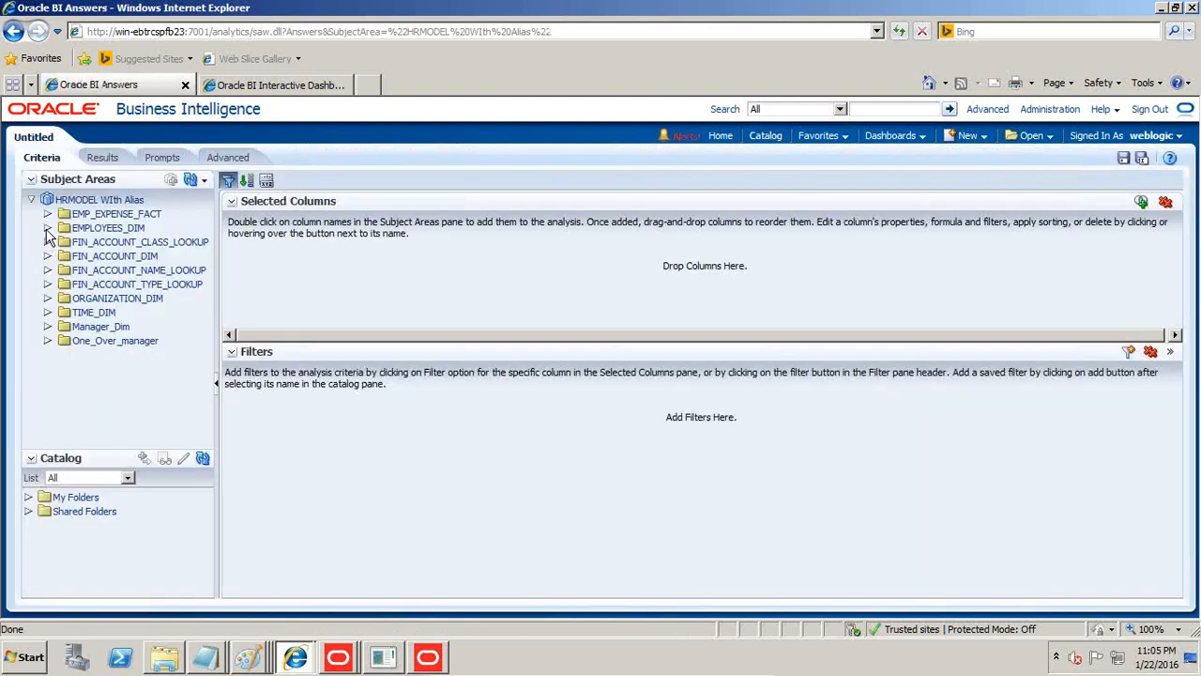
Add EMPLOYEE_NAME from Manager_Dim to the analysis and expand the EMP_EXPENSE_FACT columns.
click(46, 326)
scroll(138, 357, down, 4)
scroll(137, 359, down, 1)
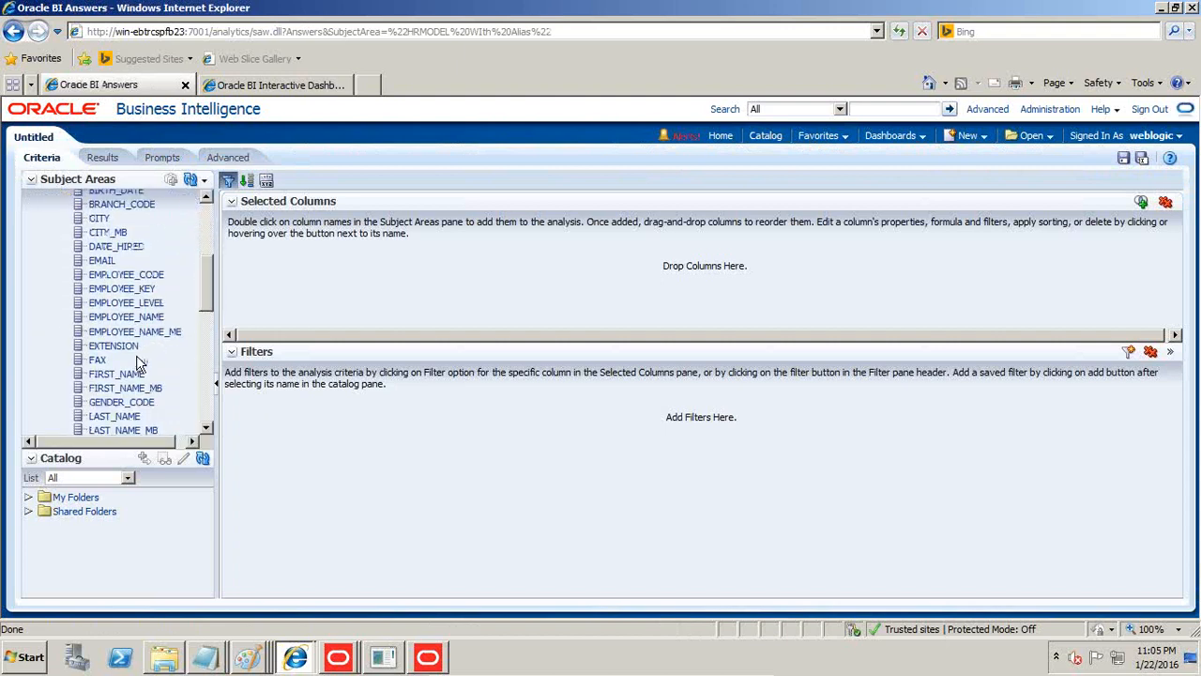
scroll(136, 346, up, 1)
scroll(136, 346, up, 2)
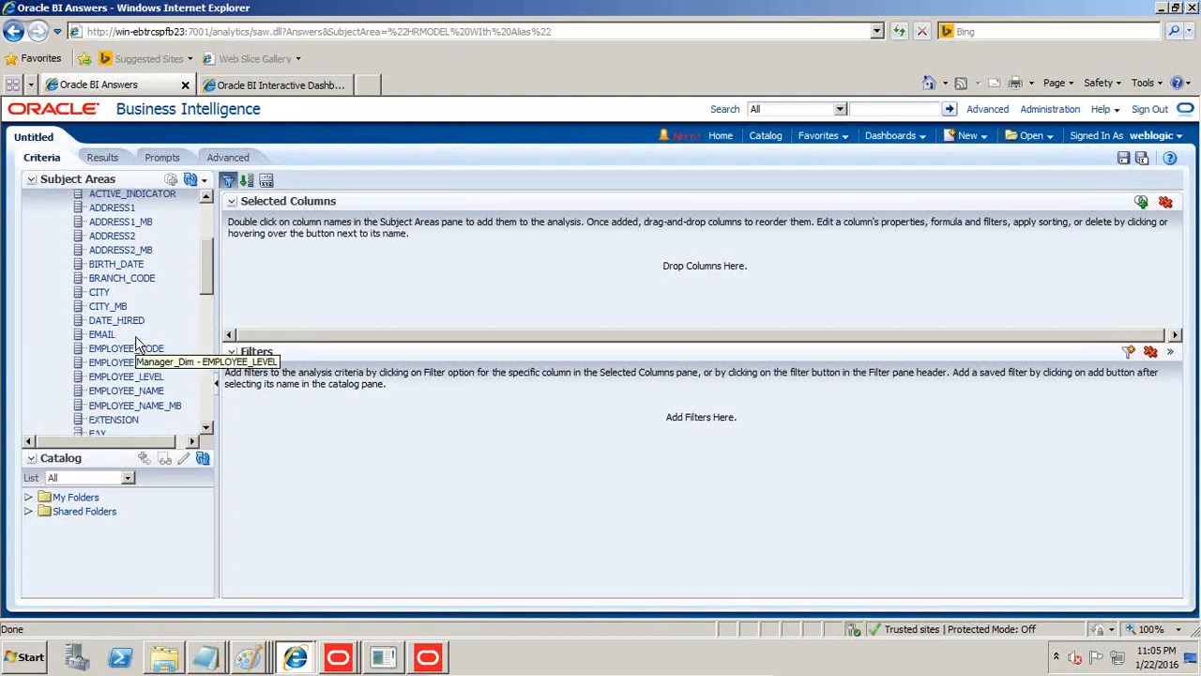
scroll(136, 346, down, 3)
drag(137, 318, 296, 303)
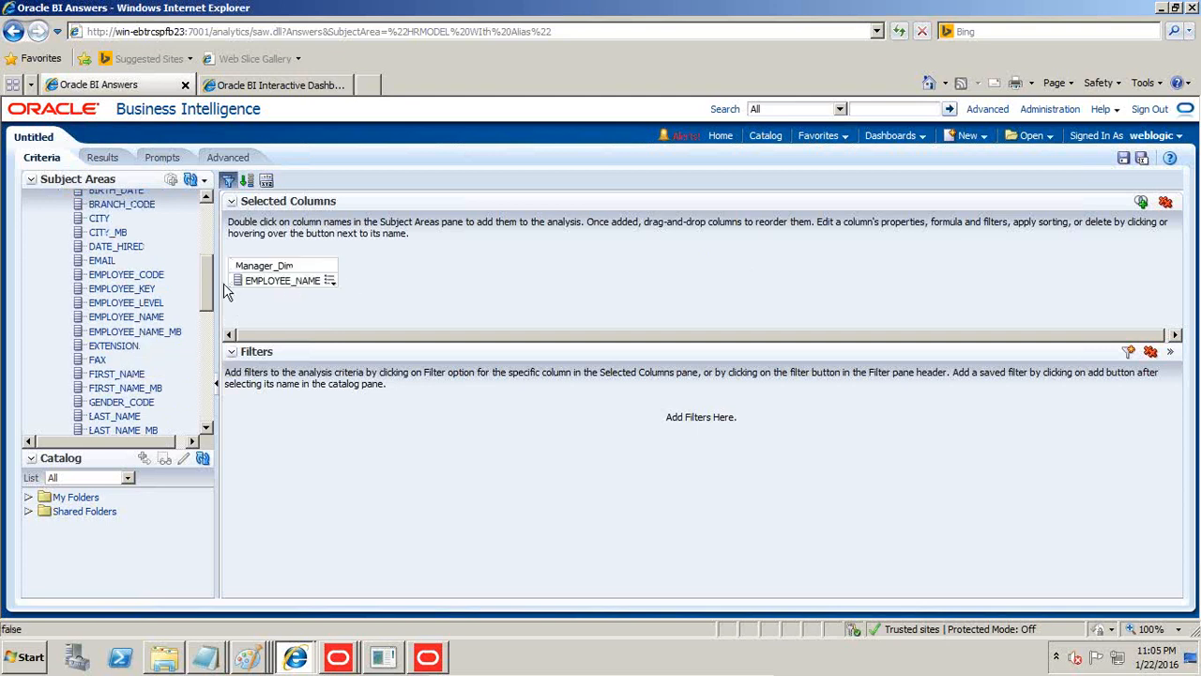
scroll(201, 287, up, 4)
click(48, 290)
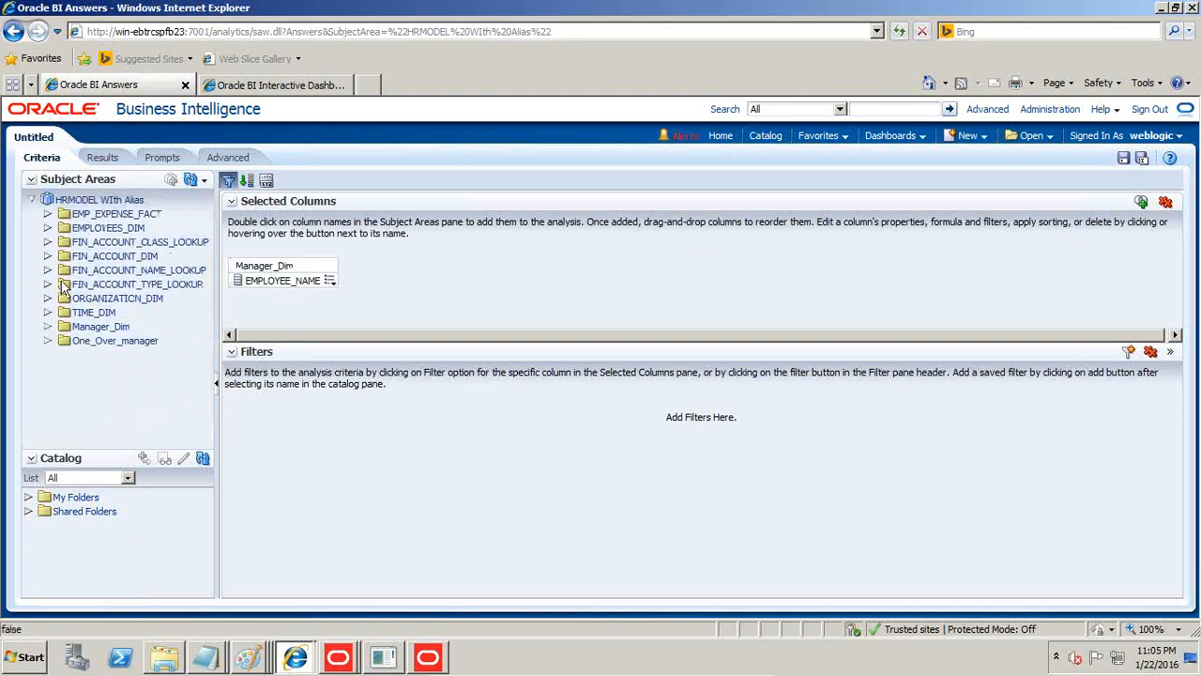
click(48, 214)
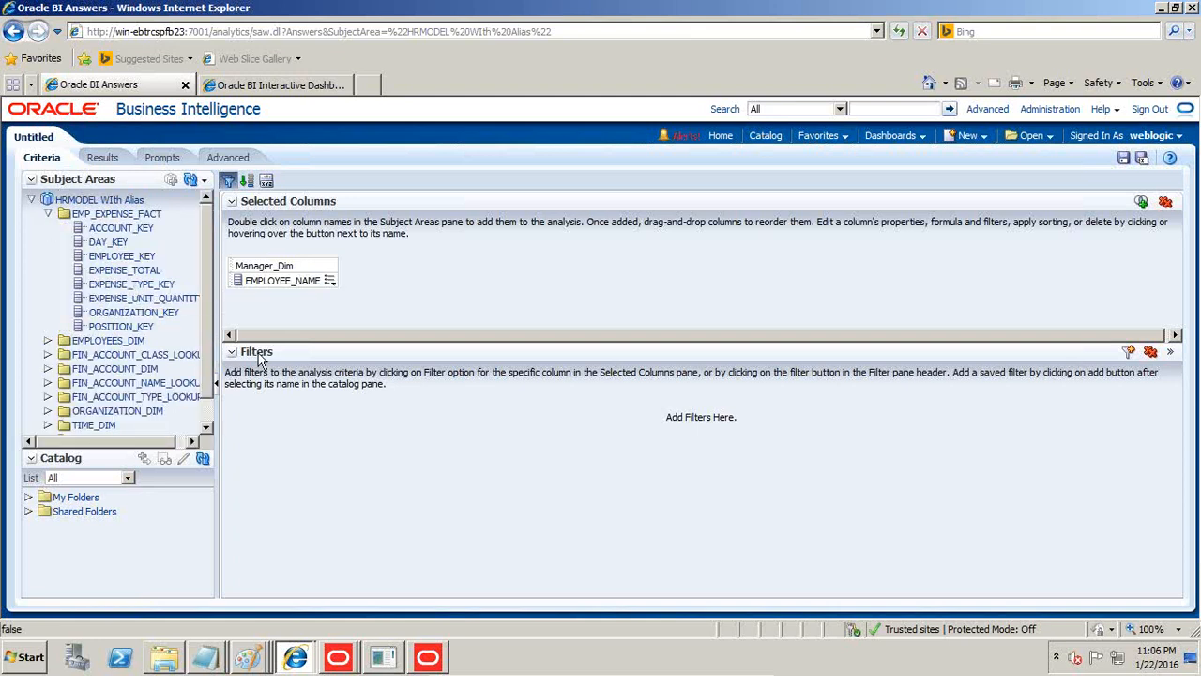
Return to the Oracle BI Administration Tool and set EXPENSE_TOTAL's default aggregation rule in HRMODEL WIth Alias to Sum, checking out the column.
click(428, 657)
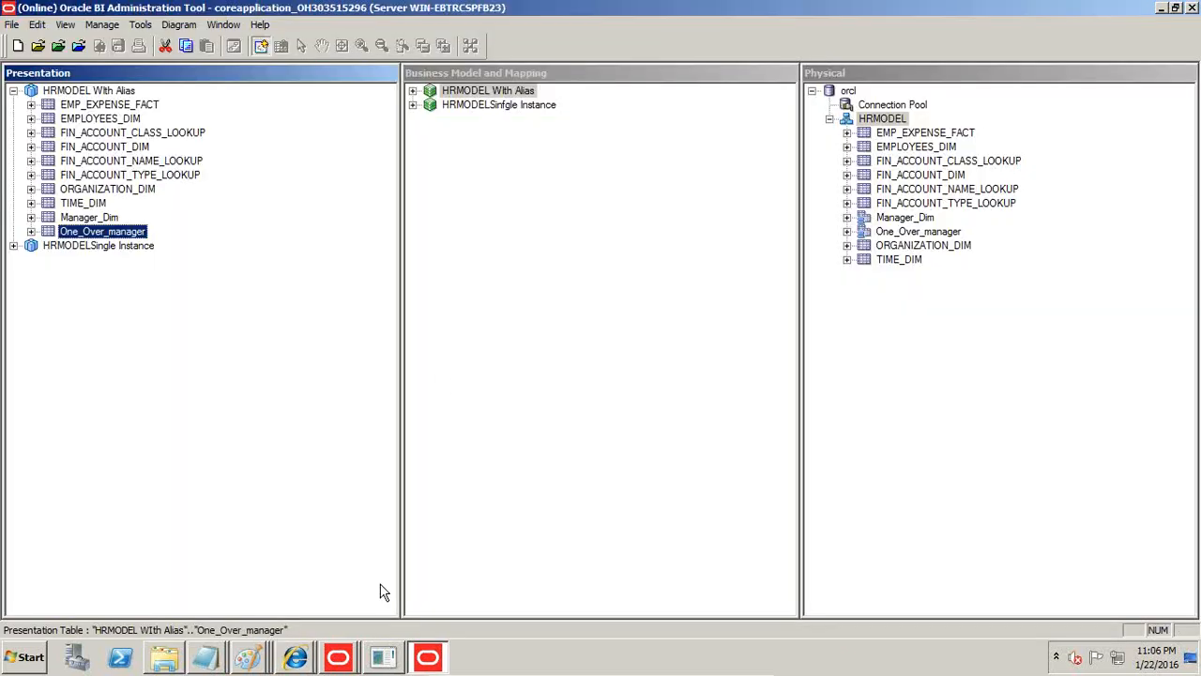
click(412, 91)
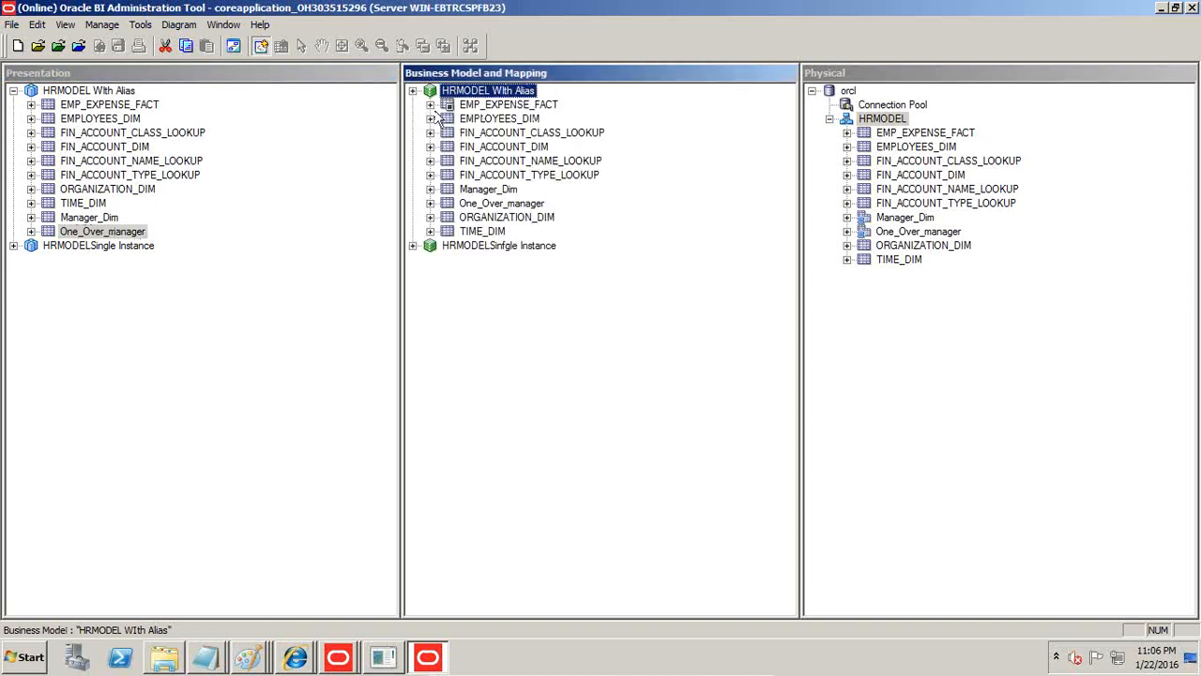
click(430, 106)
right_click(531, 179)
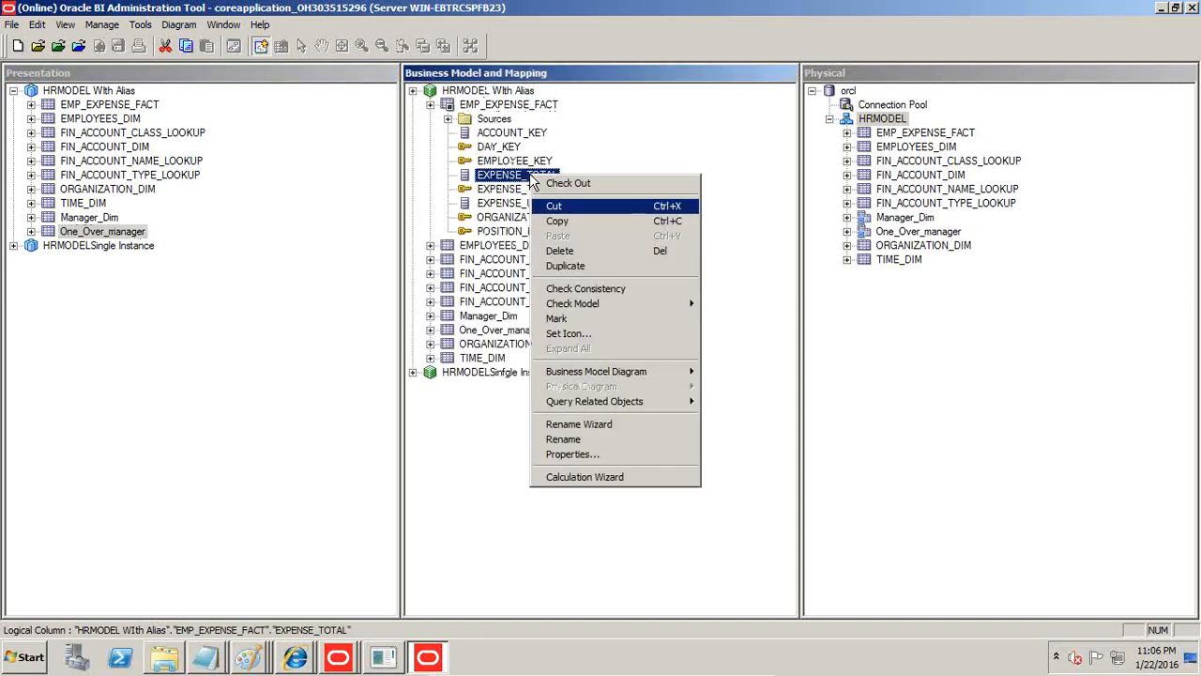
click(587, 466)
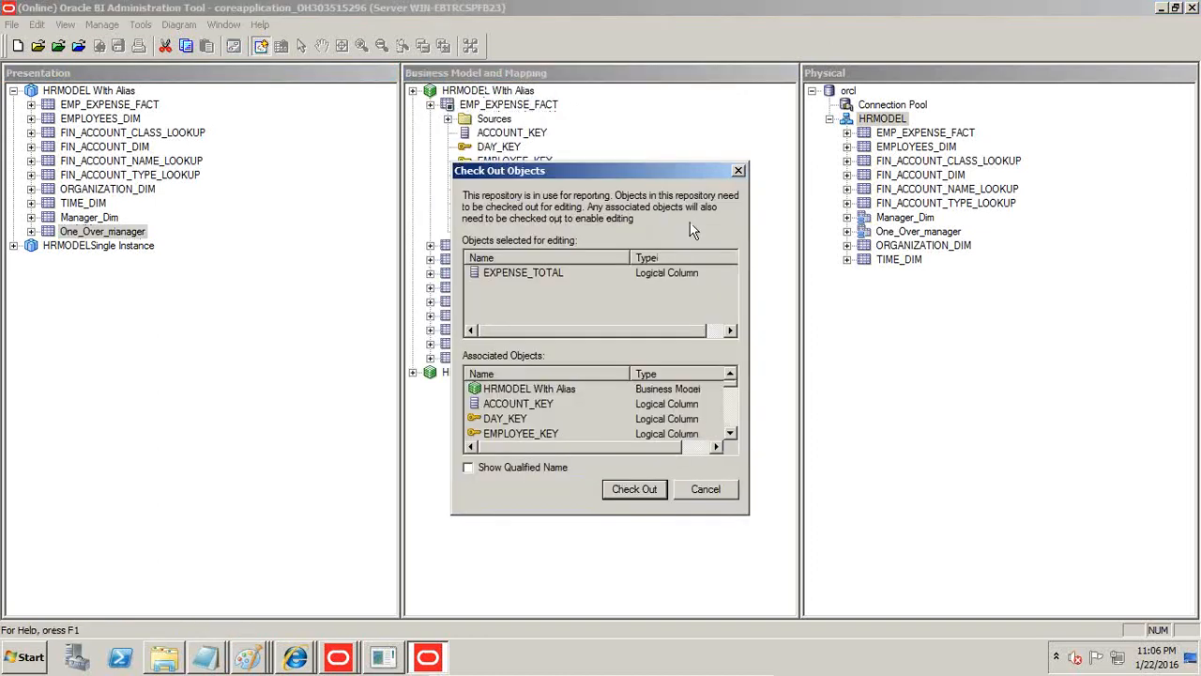
click(634, 489)
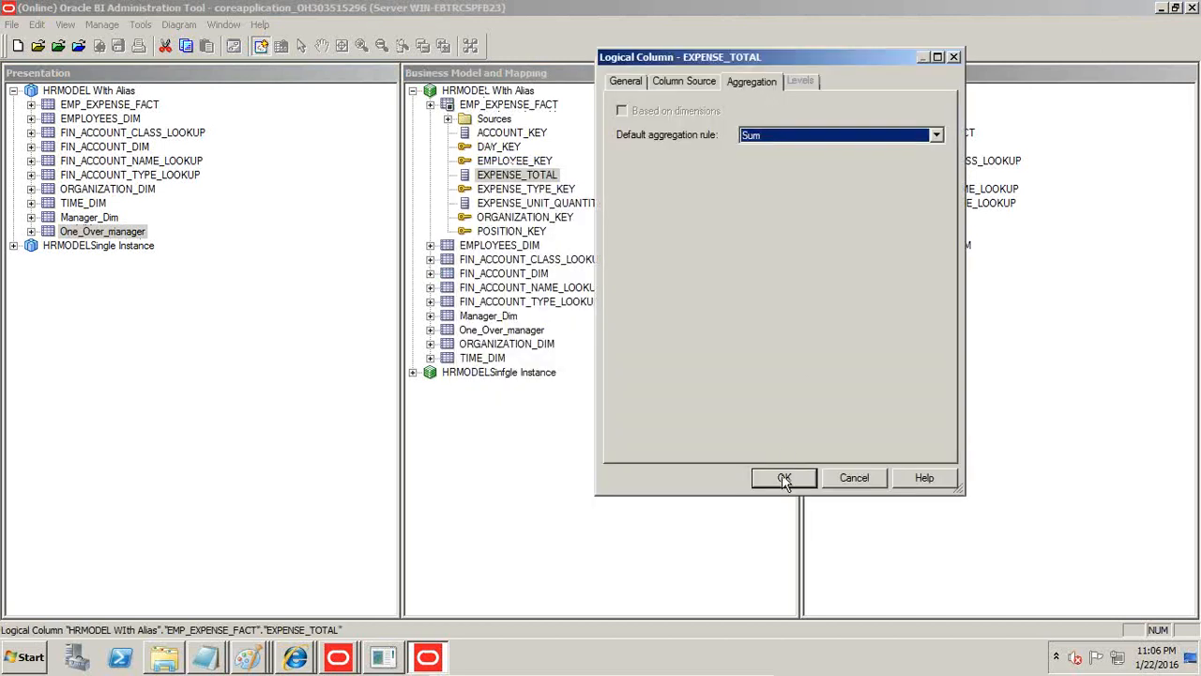
click(784, 479)
Save the repository with a global consistency check and return to the analysis in Internet Explorer.
click(118, 46)
click(632, 363)
click(541, 363)
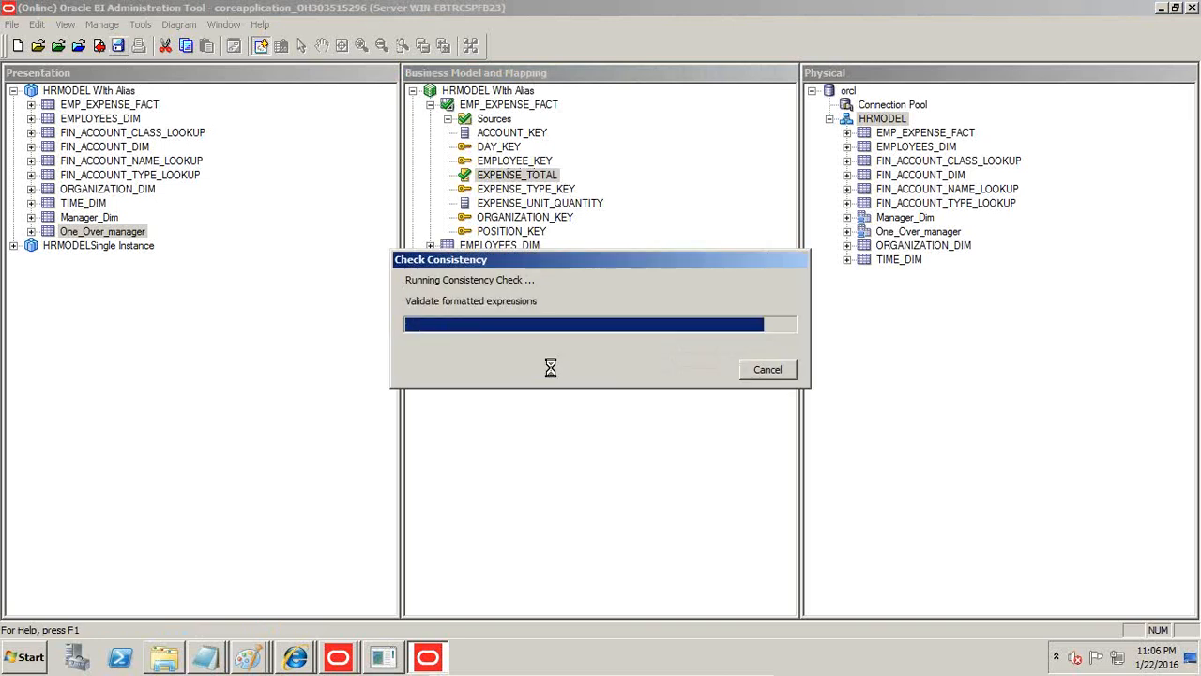
click(734, 361)
key(alt+Tab)
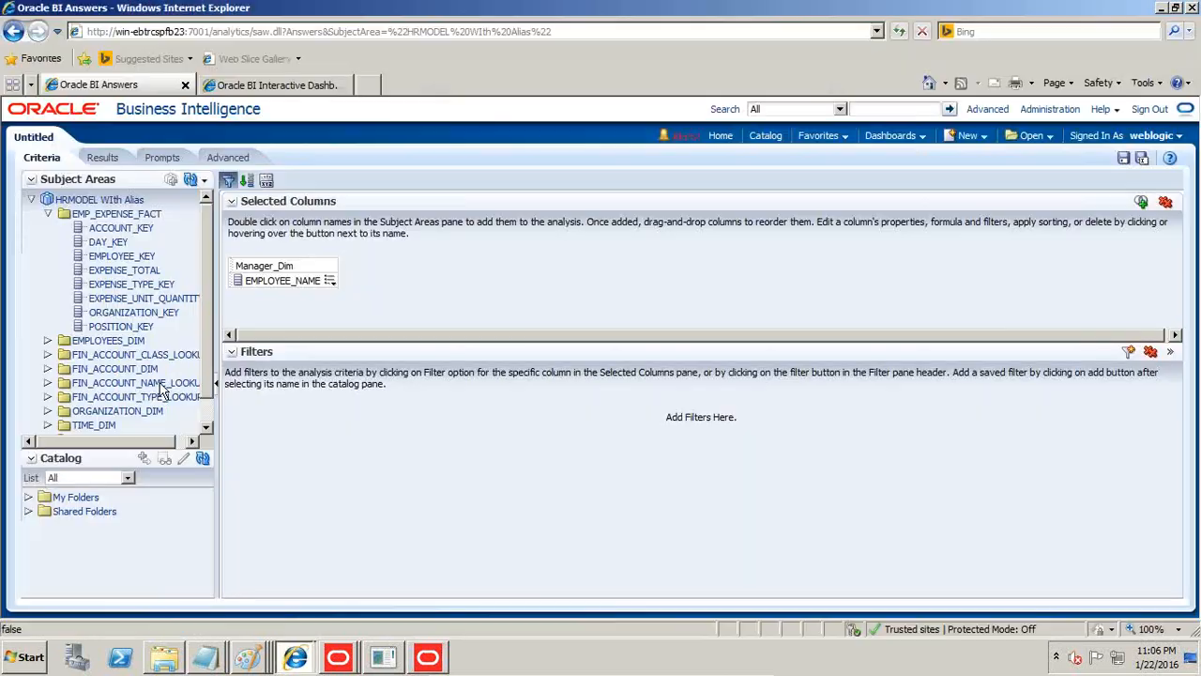
Add EXPENSE_TOTAL from EMP_EXPENSE_FACT to the analysis and display the results.
drag(134, 275, 372, 279)
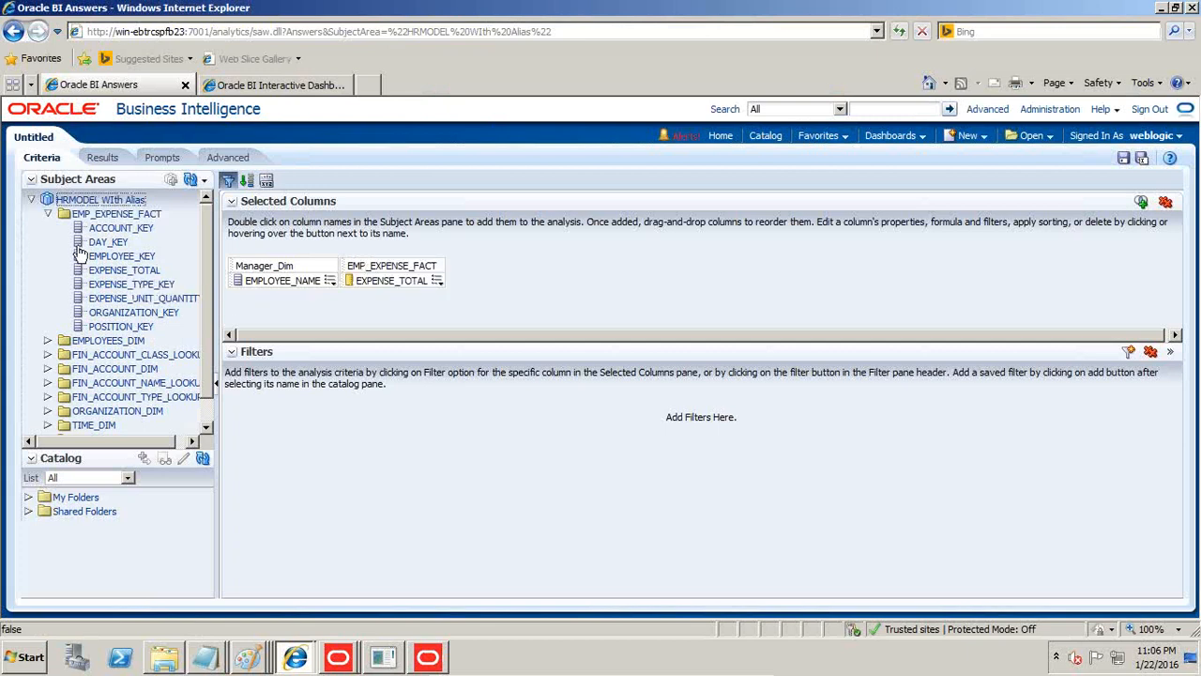
click(103, 158)
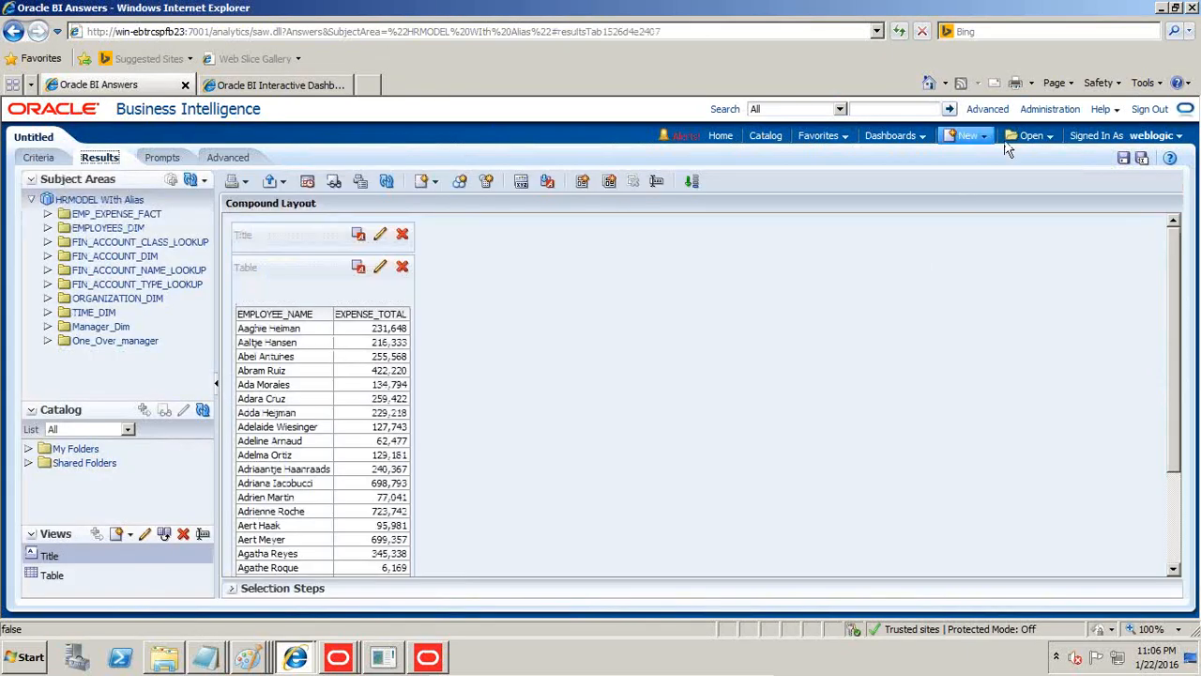
Leave the analysis without saving, go to session management in Administration and view the log of the latest HRMODEL WIth Alias query.
click(1049, 110)
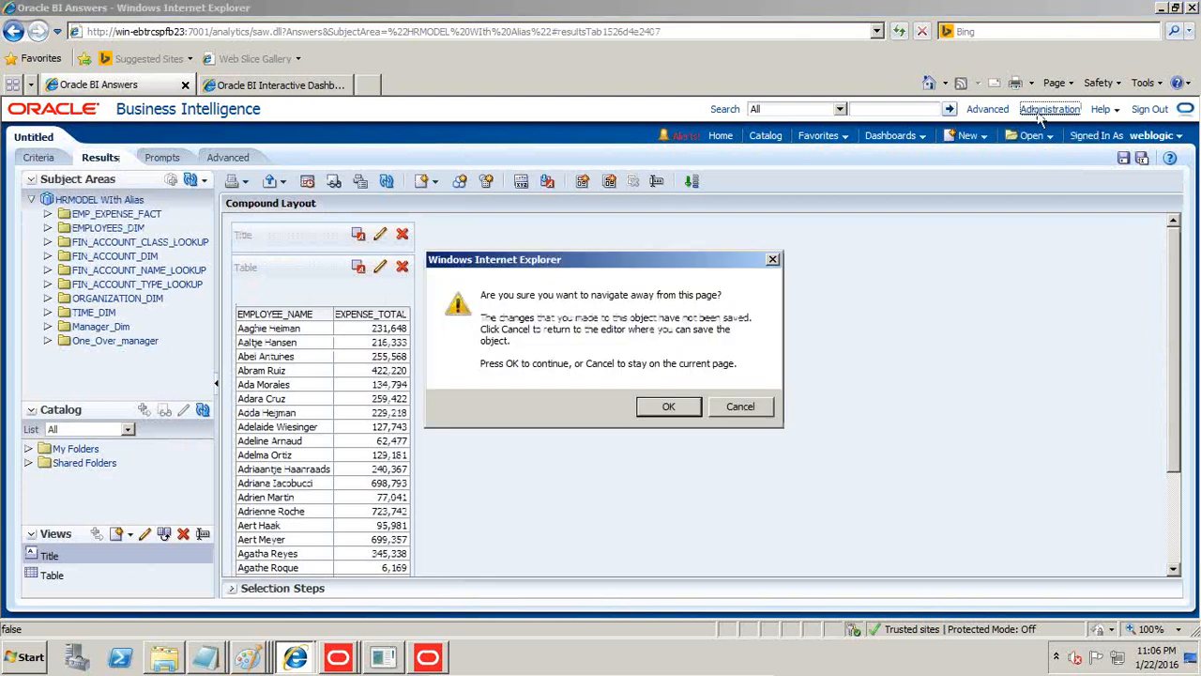
click(669, 409)
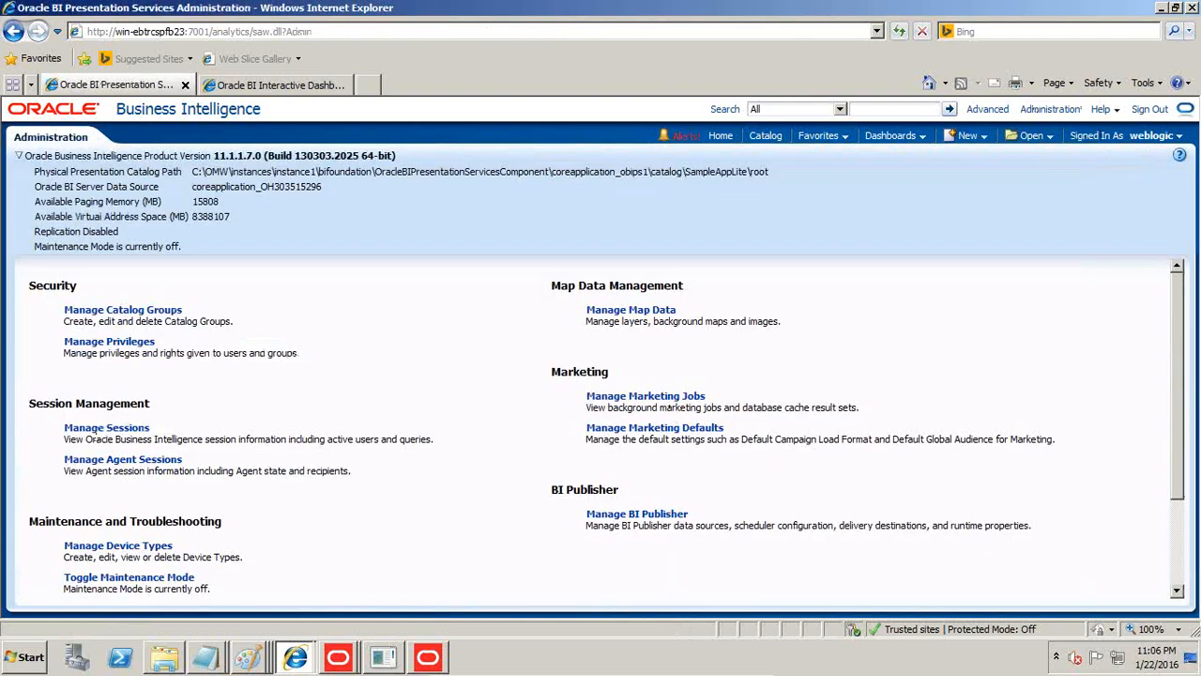
click(103, 428)
scroll(343, 453, down, 5)
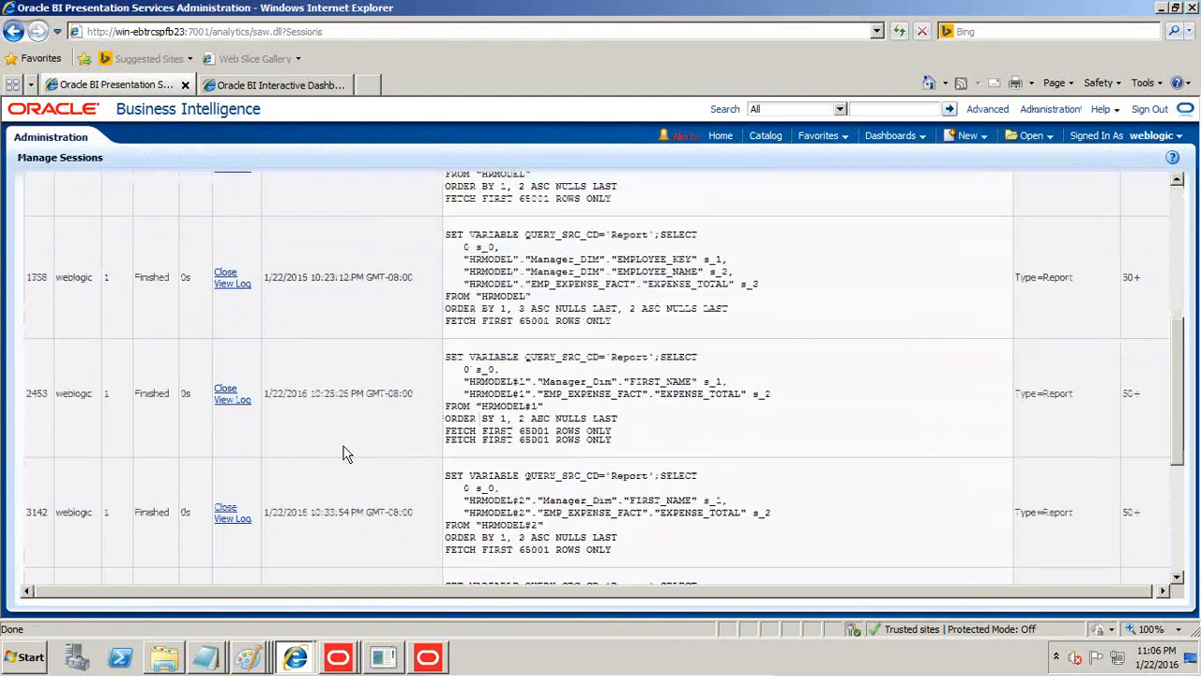
scroll(344, 454, down, 5)
click(234, 497)
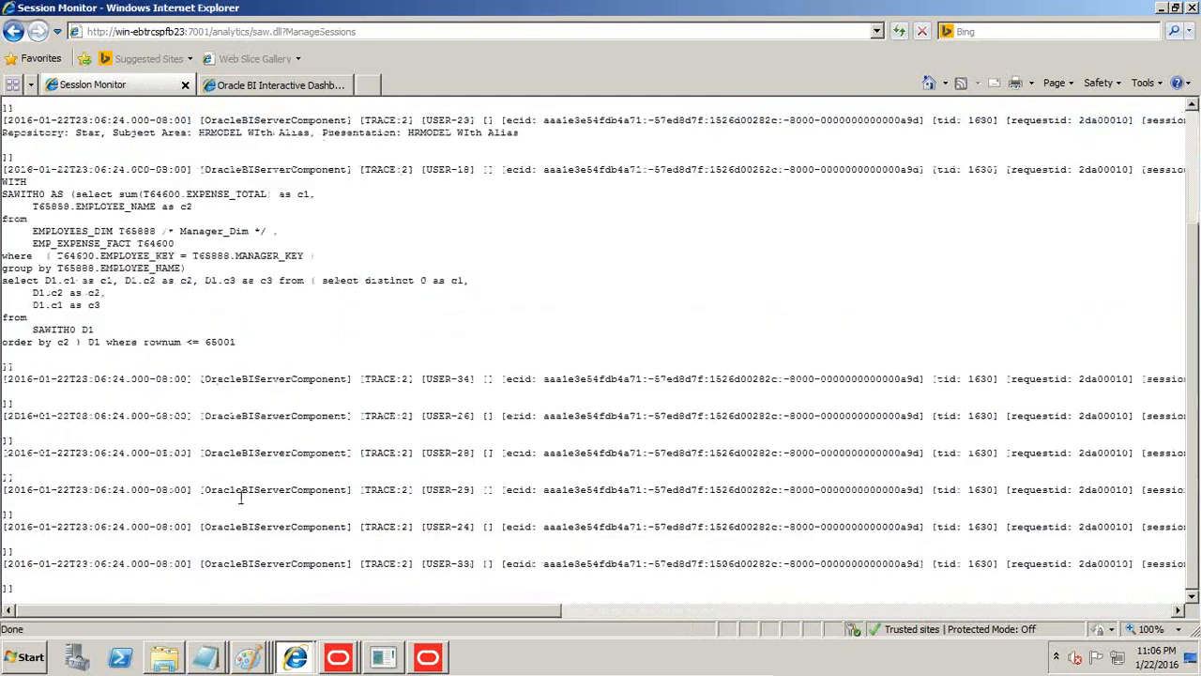
Copy the logged SQL from "select sum" through MANAGER_KEY into Notepad under Context#2 Manager Expenses and compare the join conditions of both contexts.
scroll(239, 504, up, 2)
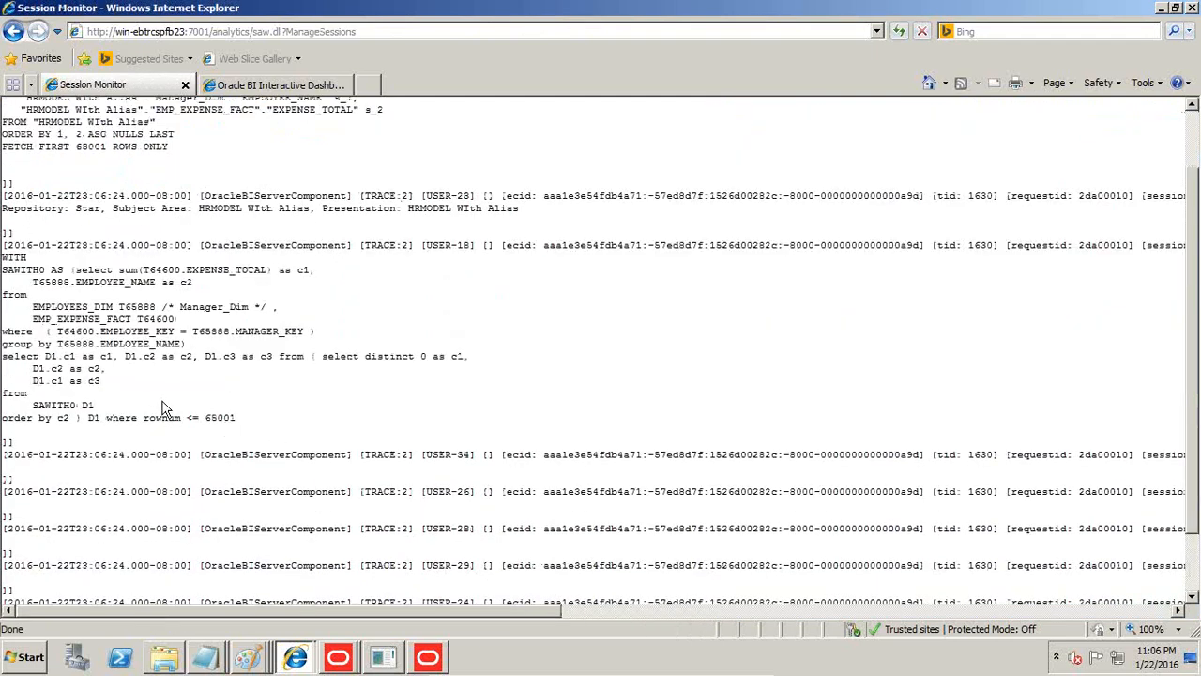
drag(75, 270, 302, 338)
key(ctrl+c)
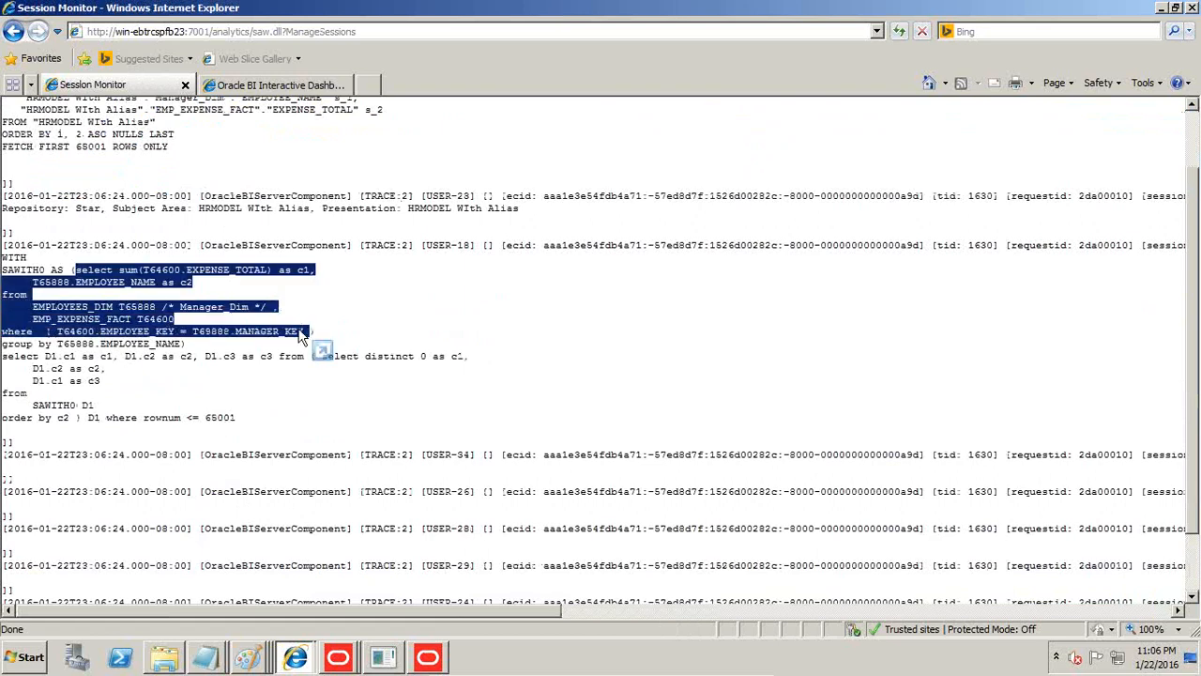
click(205, 657)
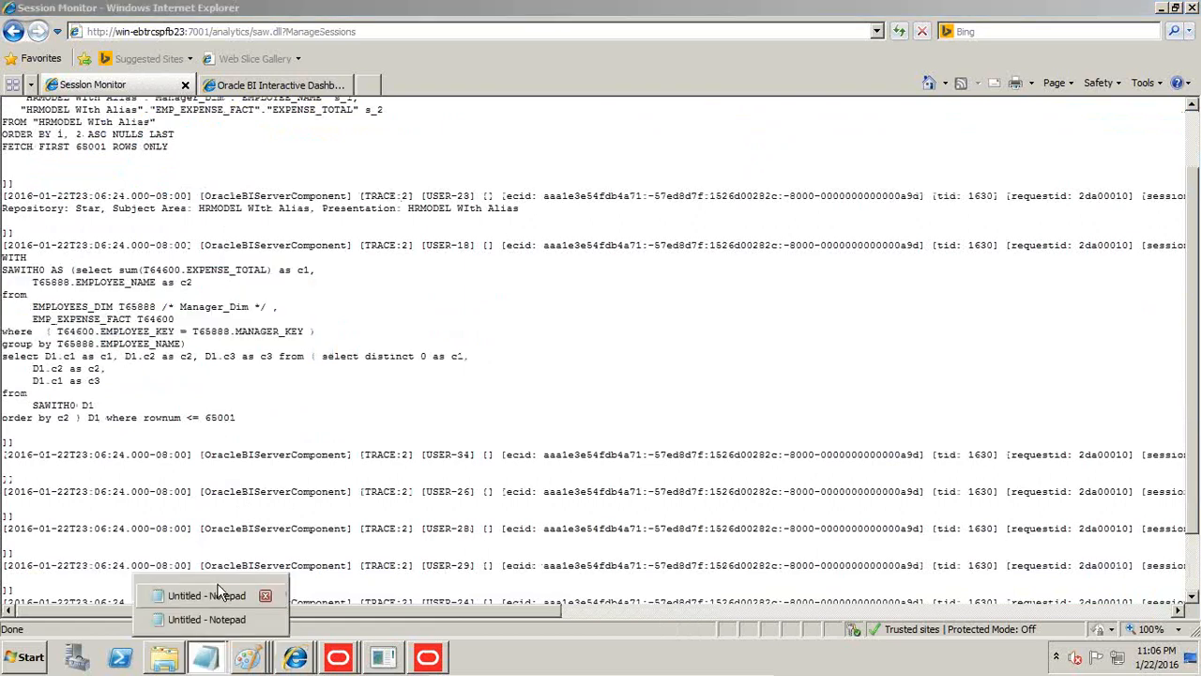
click(264, 596)
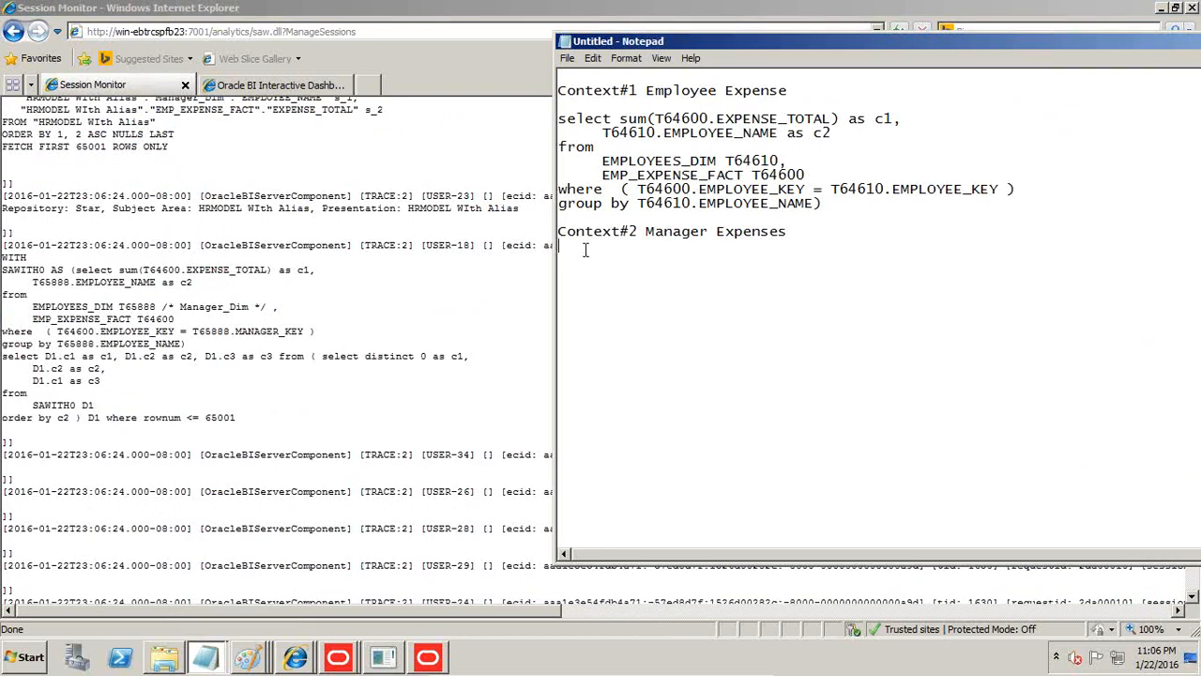
key(ctrl+v)
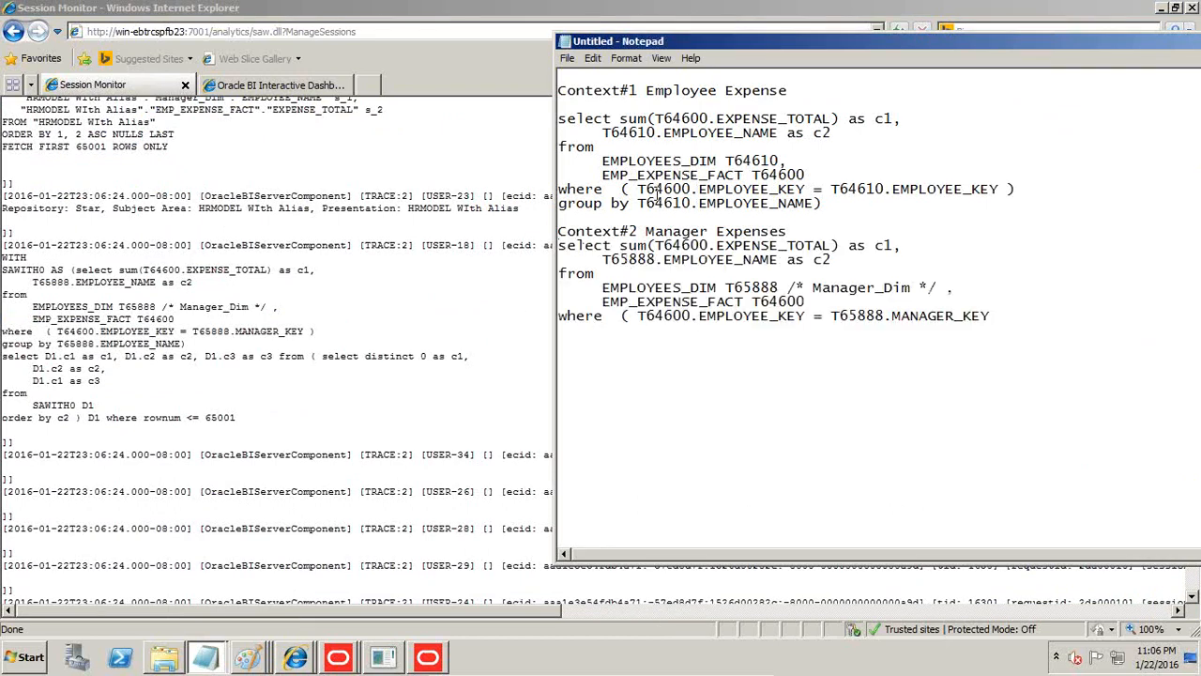
drag(667, 183, 994, 183)
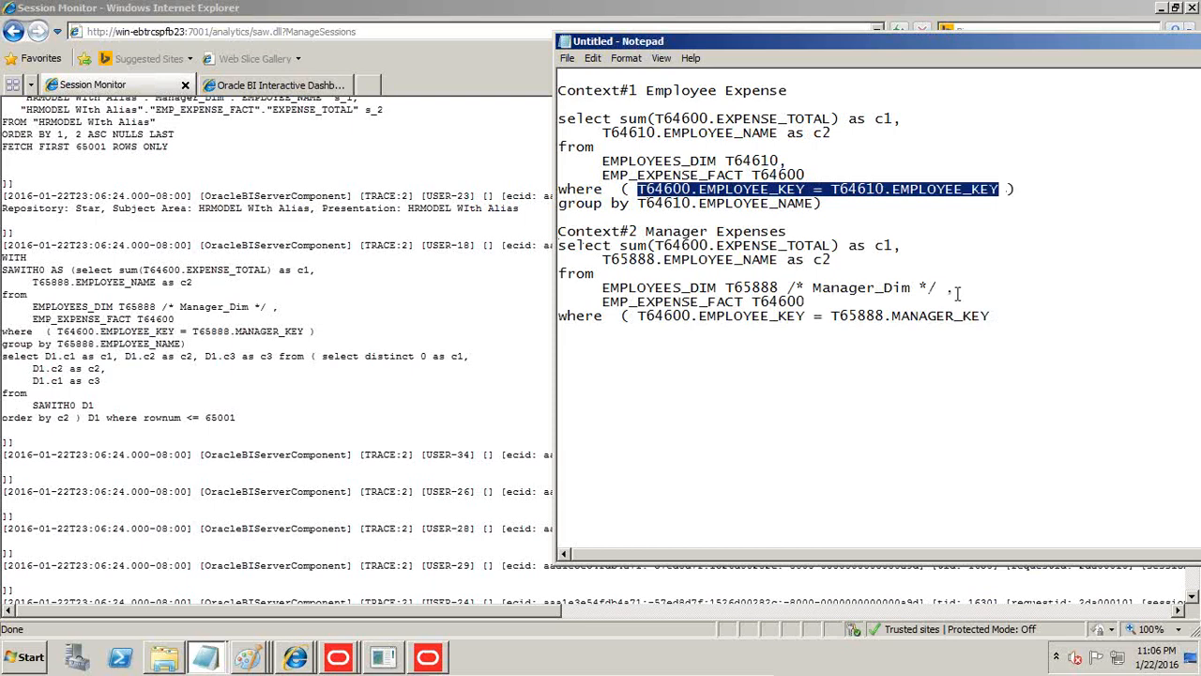
drag(992, 316, 630, 316)
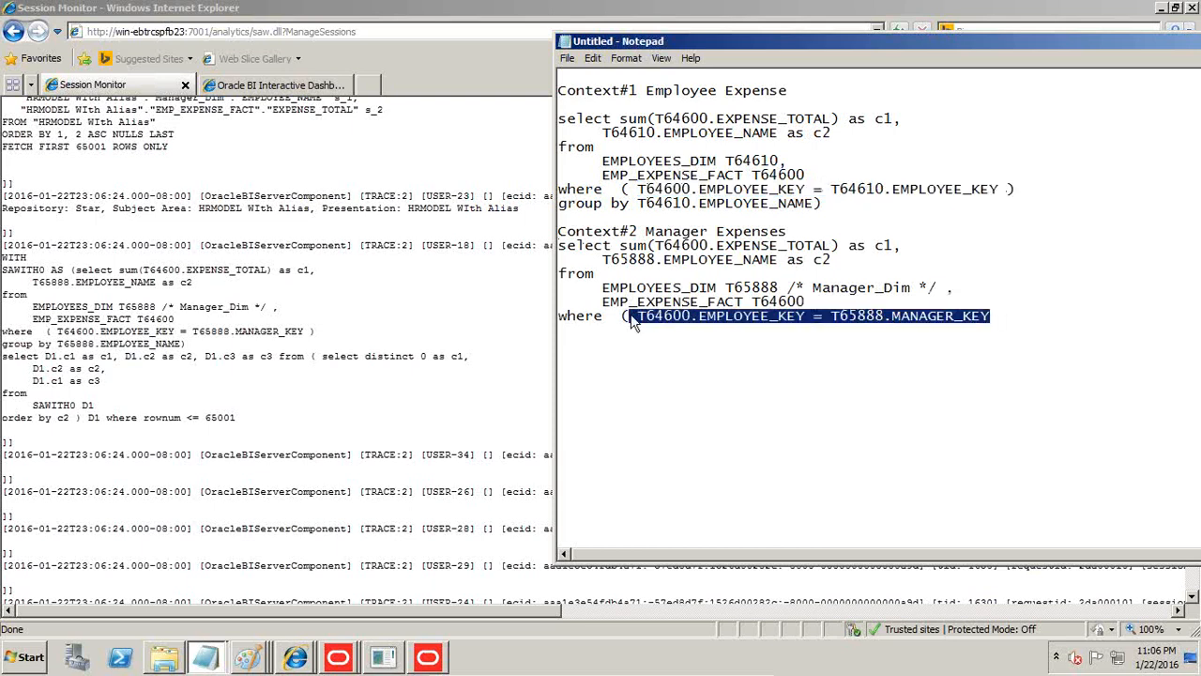
Switch to Paint and paste the manager SQL as text under the Foreign Key#1 expression, widening the text box to fit the dialog image.
click(247, 657)
click(235, 574)
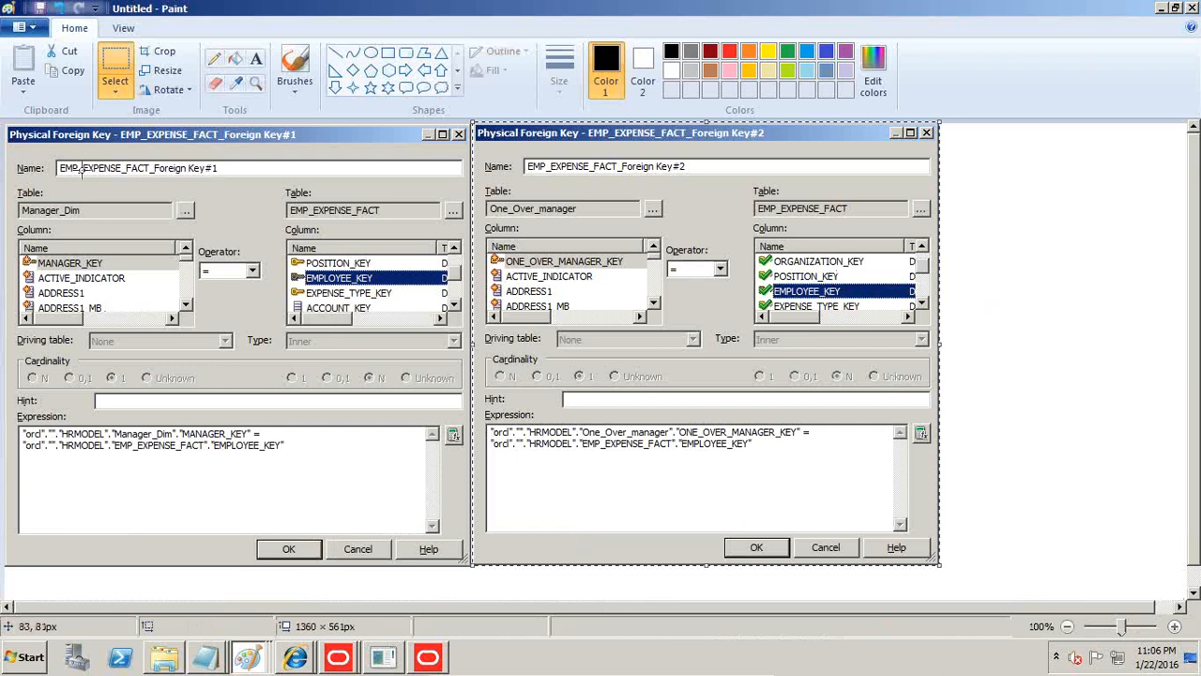
click(255, 58)
drag(28, 467, 369, 523)
key(ctrl+v)
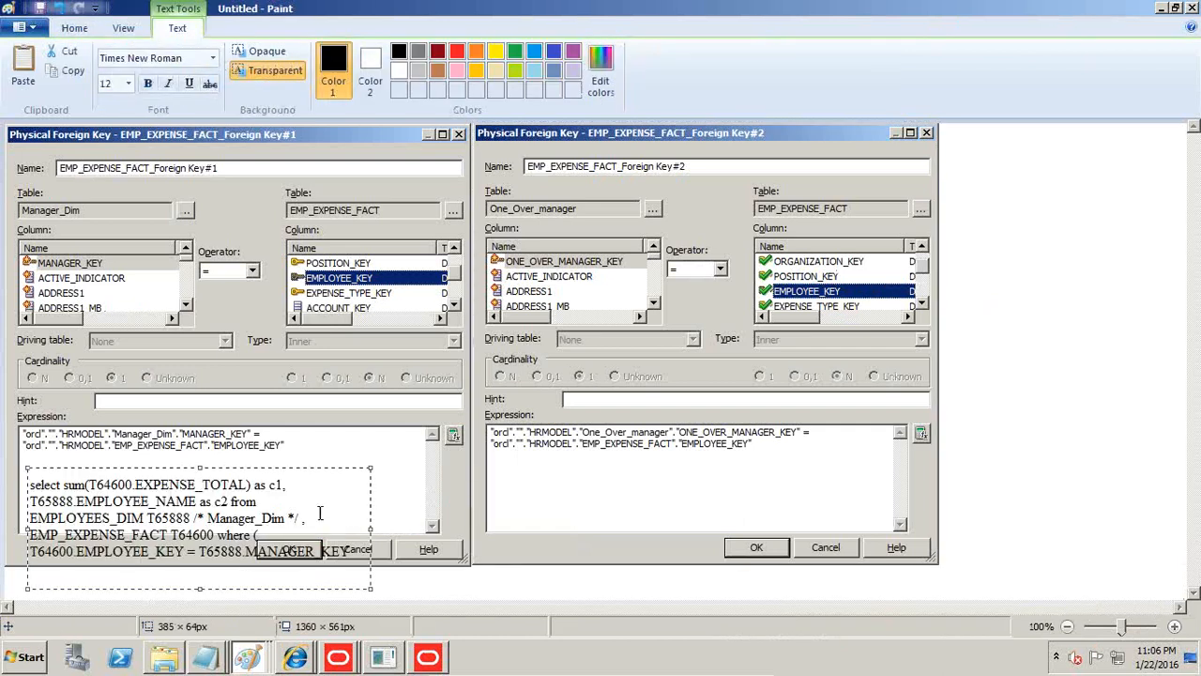
drag(270, 473, 266, 461)
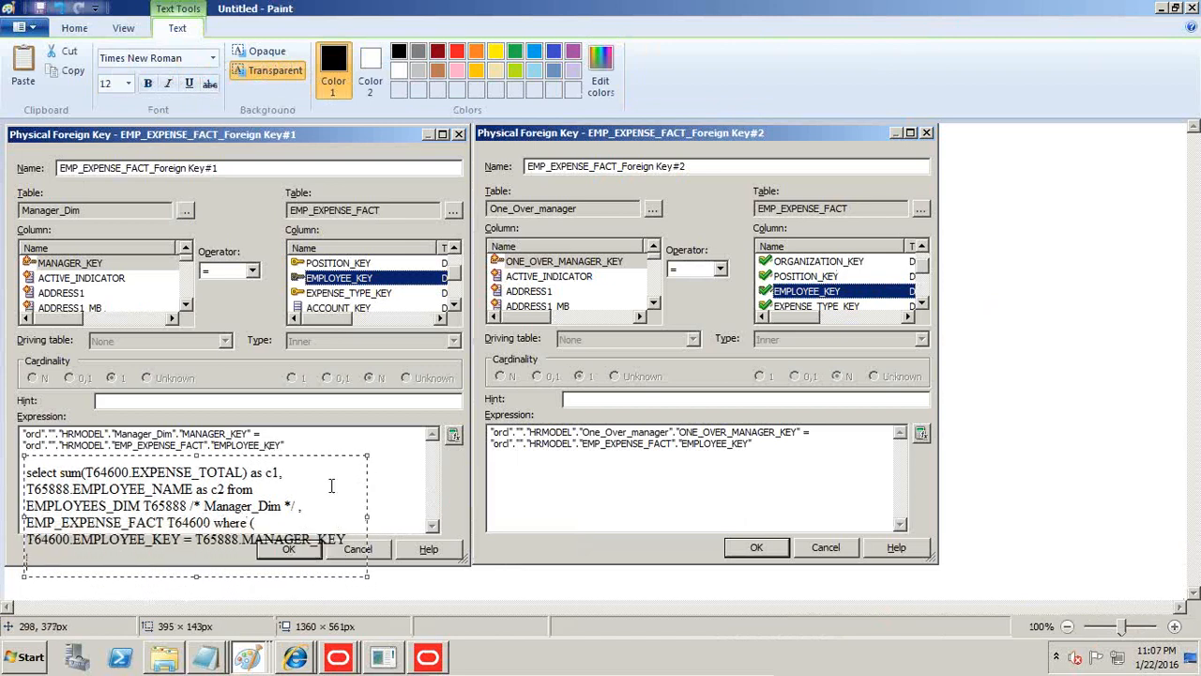
drag(367, 518, 464, 508)
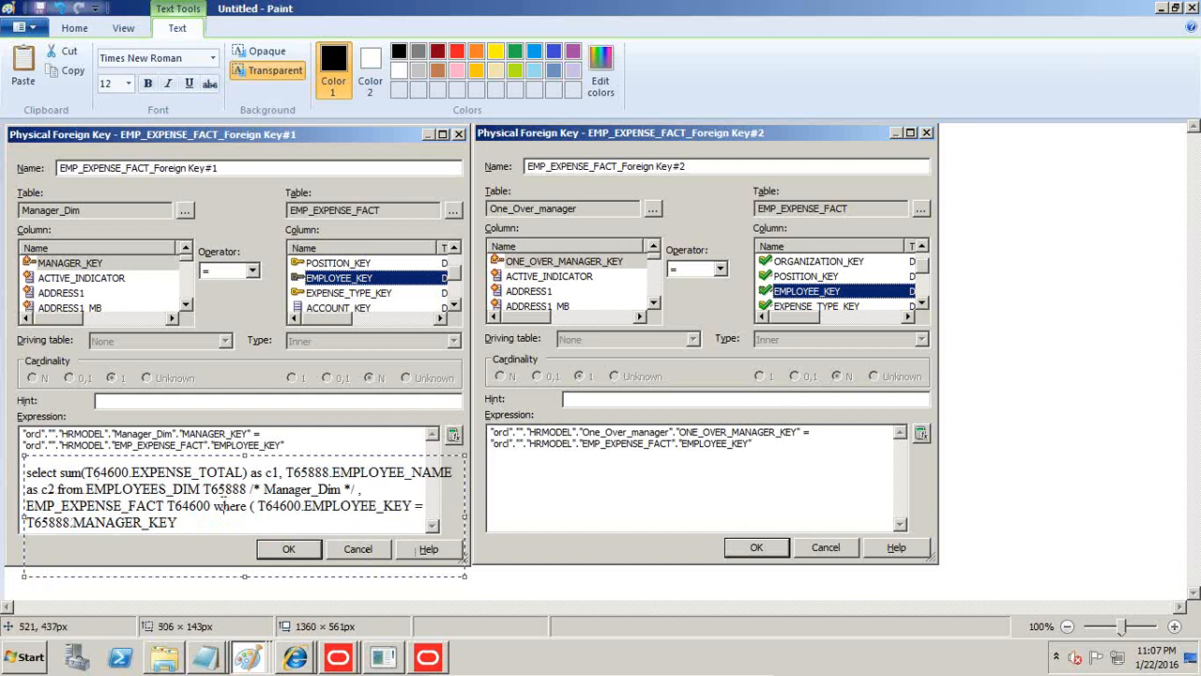
key(Return)
key(Return)
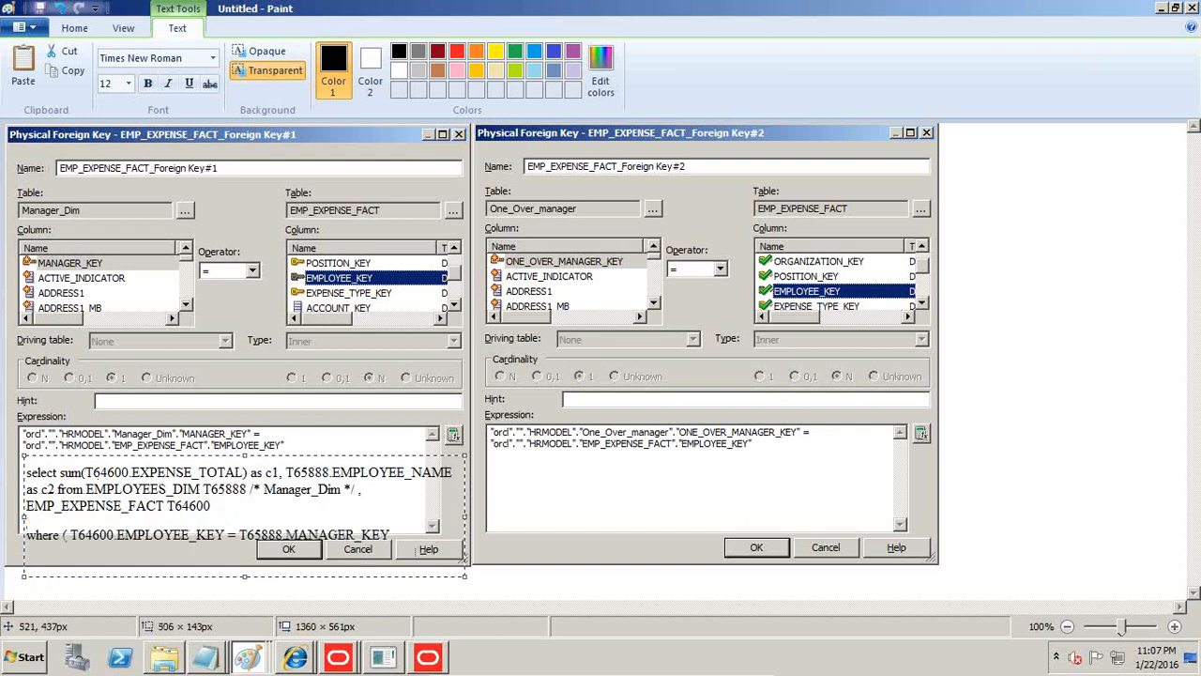
key(BackSpace)
key(BackSpace)
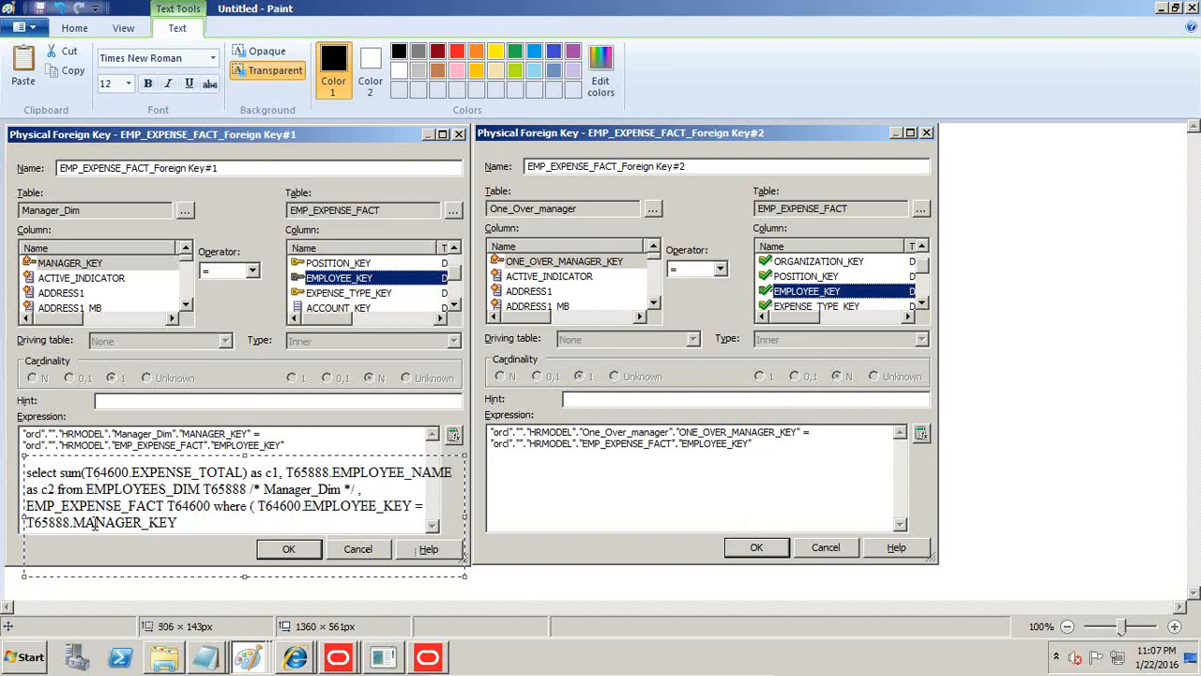
Outline the Foreign Key#1 join expression and the where clause of the pasted SQL with red rectangles.
drag(72, 522, 175, 507)
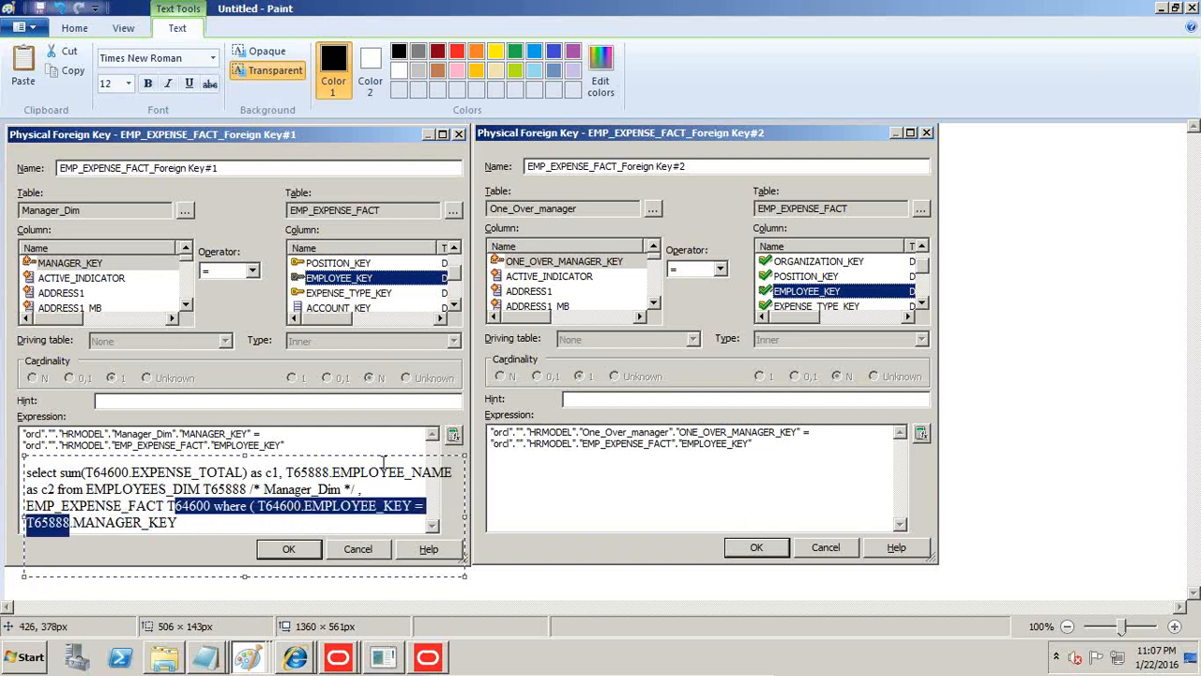
click(74, 27)
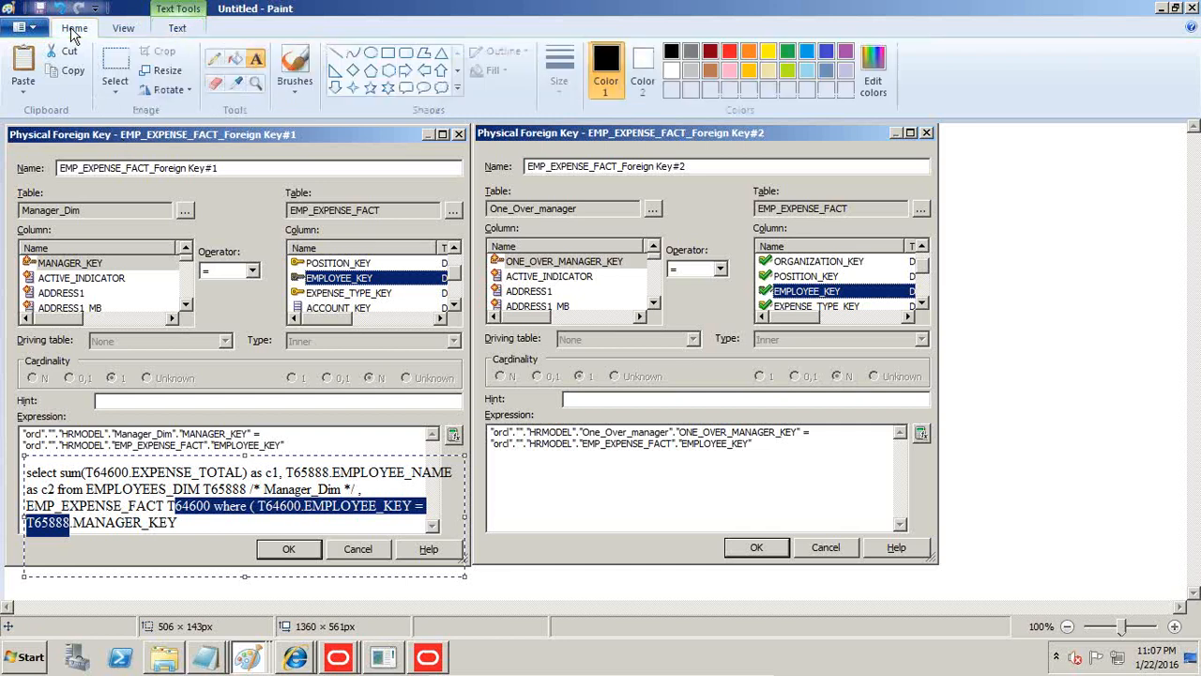
click(389, 57)
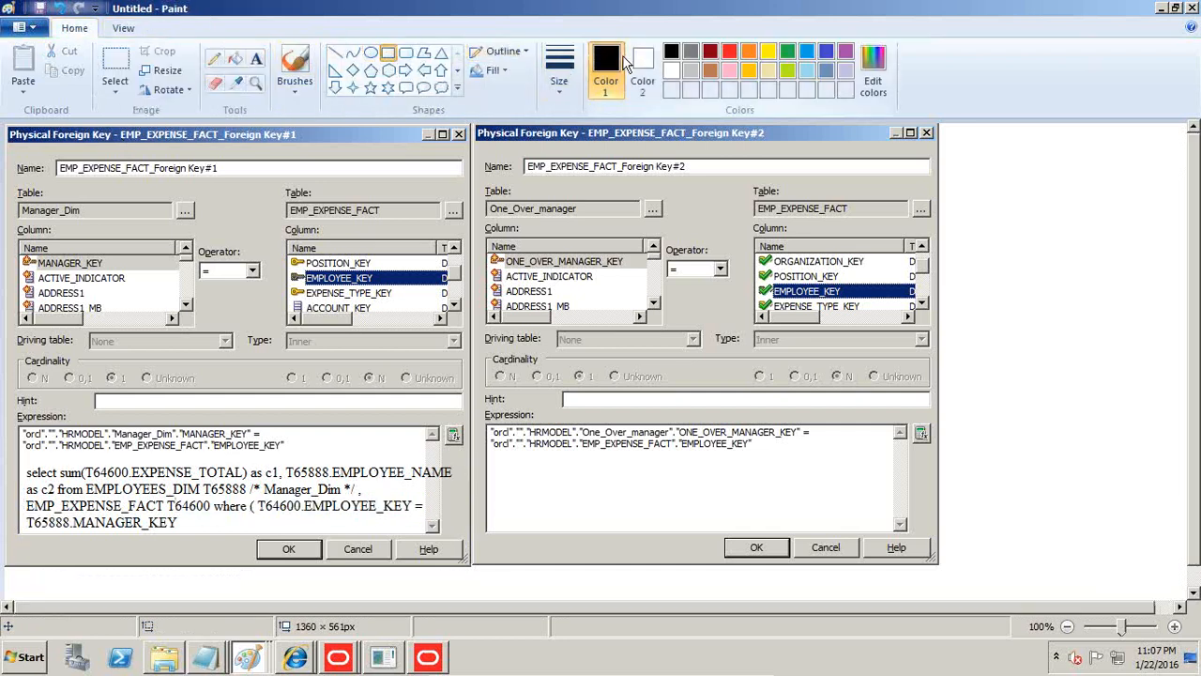
click(559, 67)
click(565, 150)
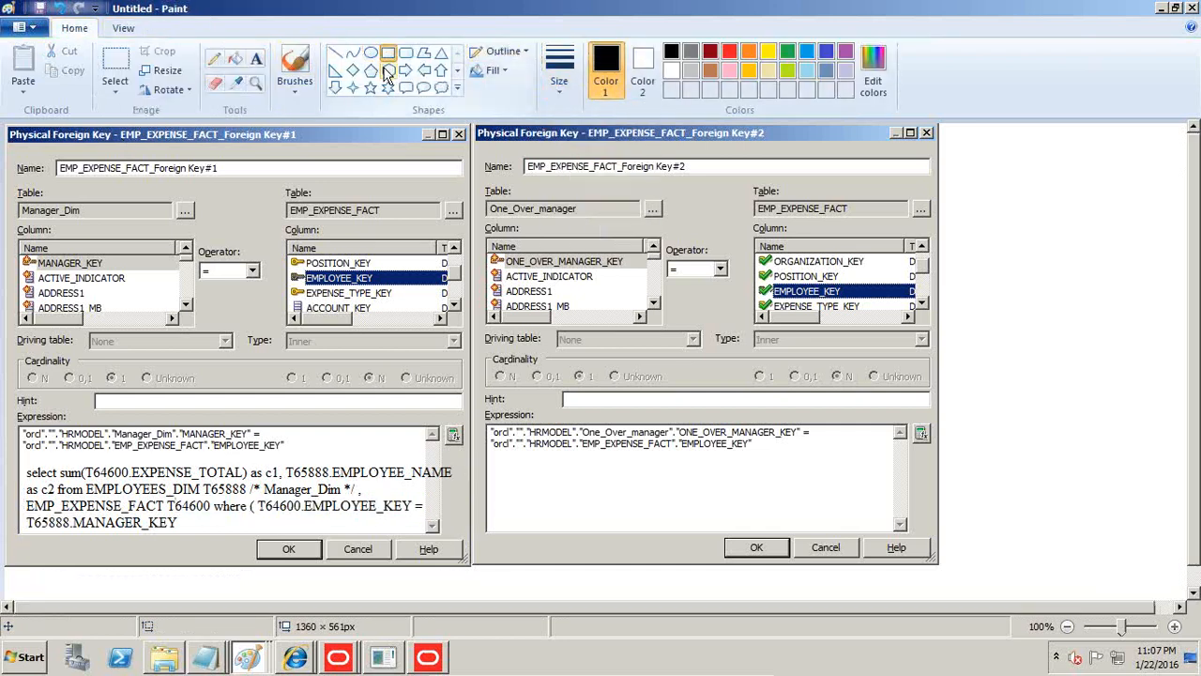
click(729, 50)
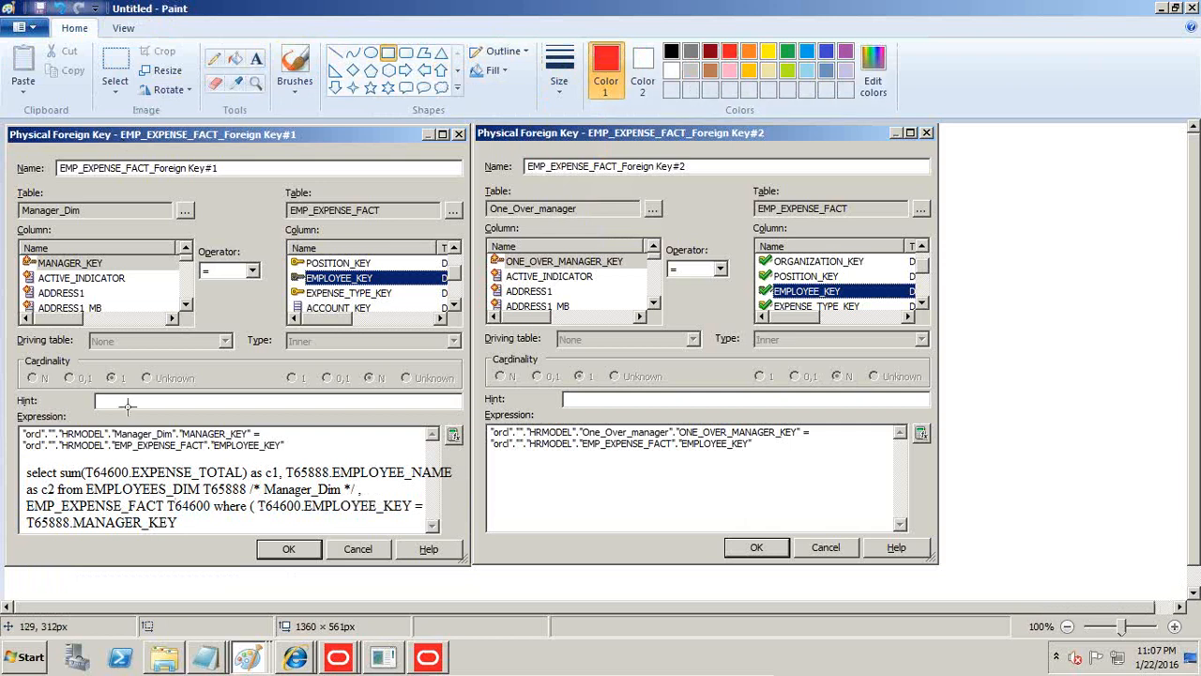
mouse_move(287, 416)
mouse_down()
mouse_move(79, 457)
mouse_move(10, 452)
mouse_up()
mouse_move(19, 496)
mouse_down()
mouse_move(356, 546)
mouse_move(471, 548)
mouse_move(443, 533)
mouse_up()
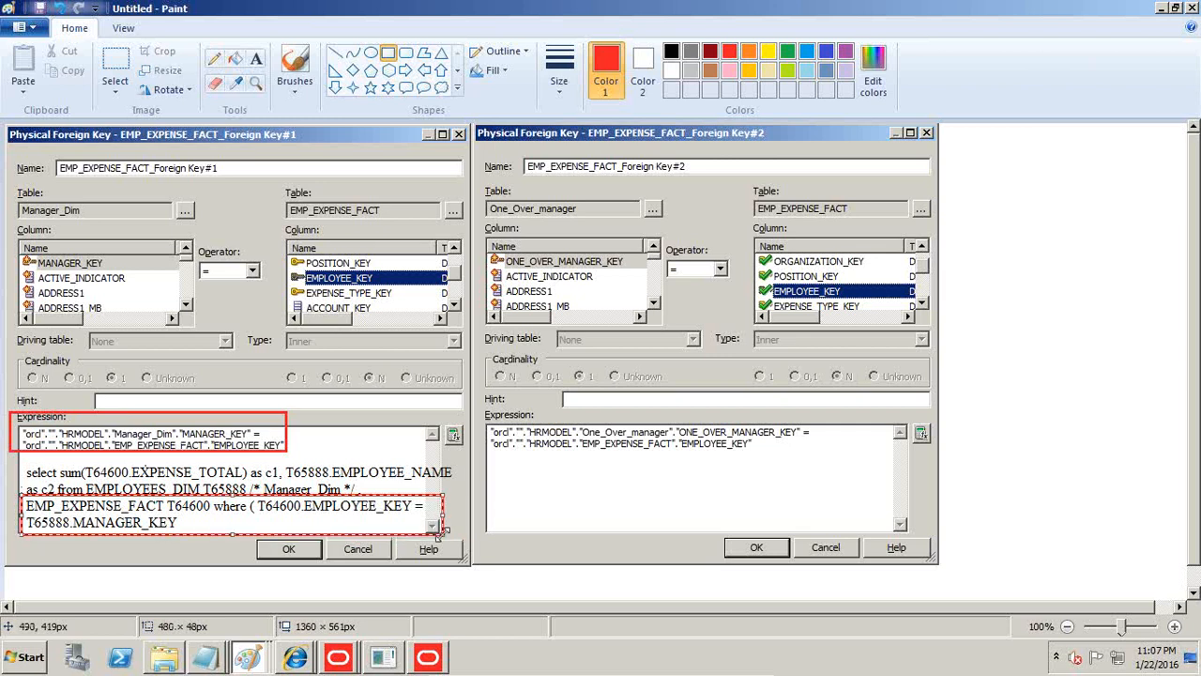
Return to Internet Explorer and start a new analysis on the HRMODEL WIth Alias subject area, leaving the current analysis unsaved.
click(294, 660)
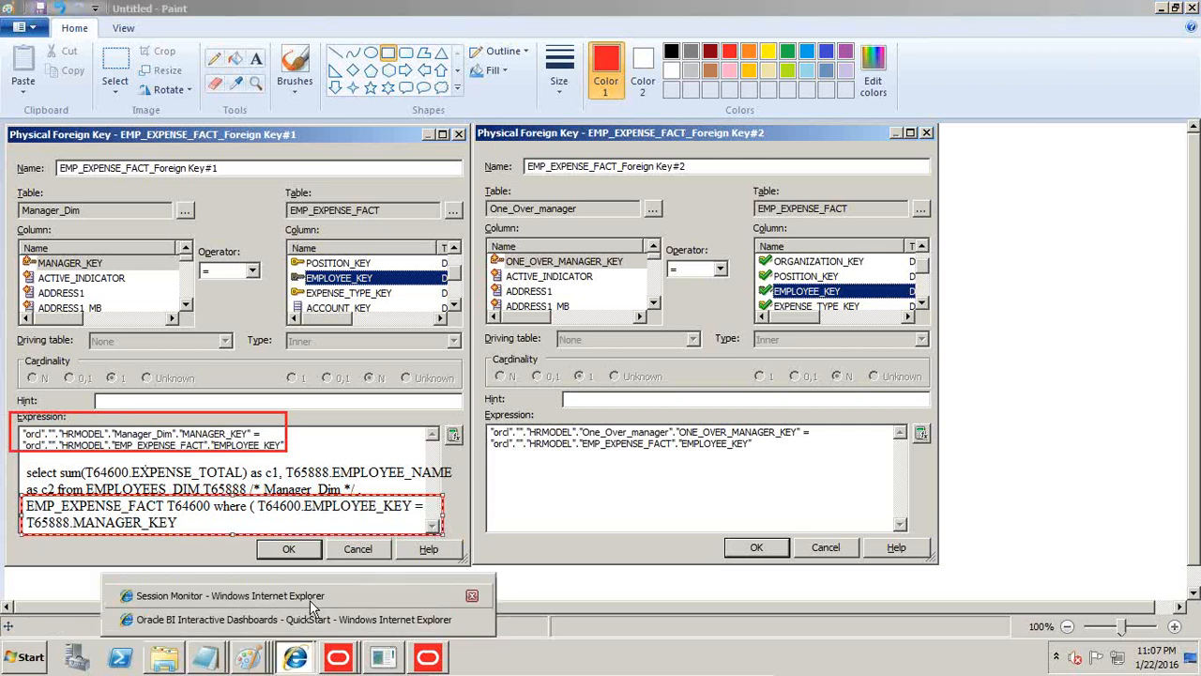
click(311, 600)
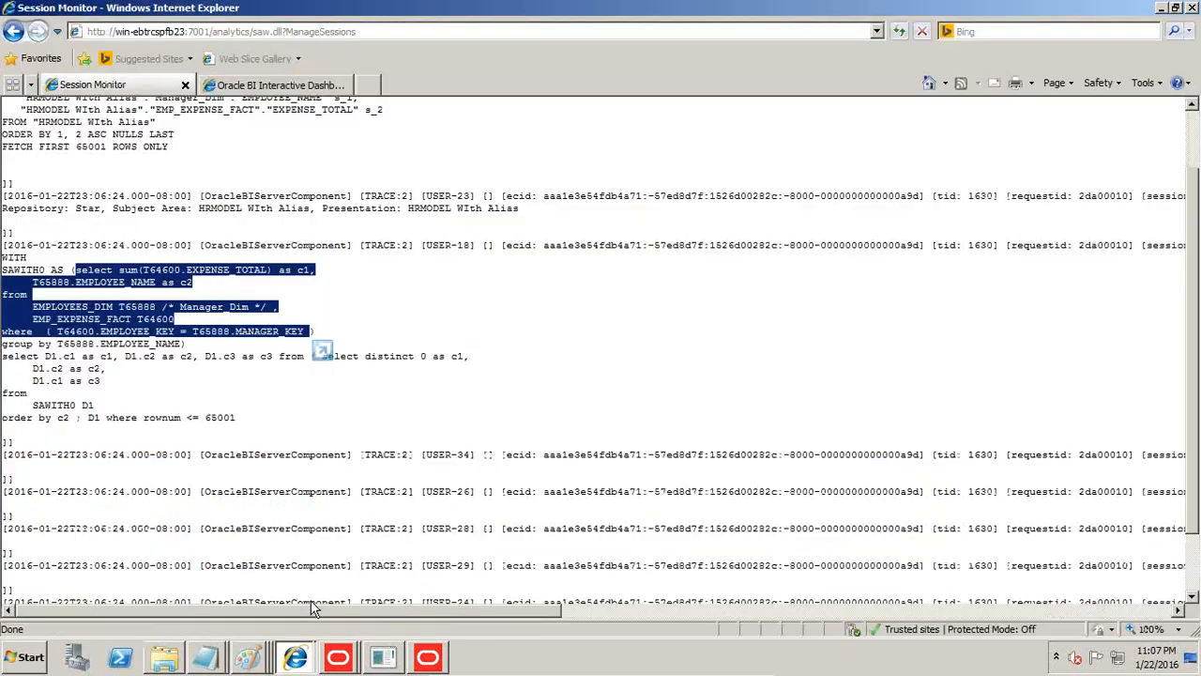
click(14, 31)
click(14, 31)
click(14, 31)
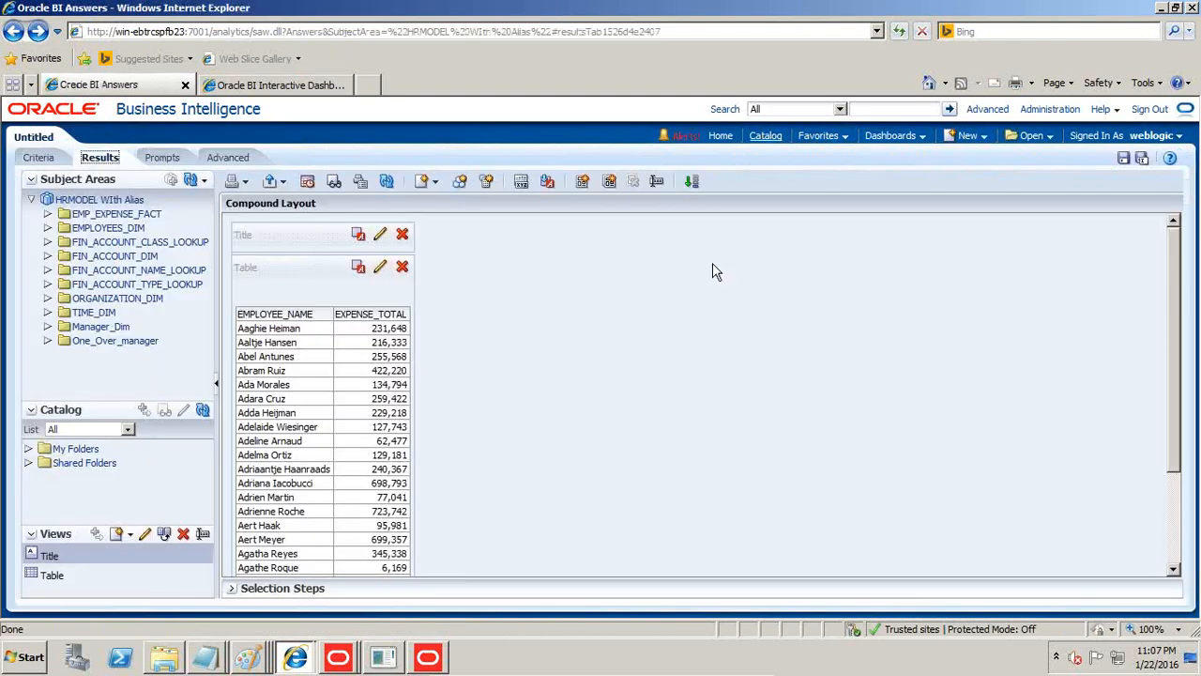
click(968, 135)
click(981, 175)
click(969, 177)
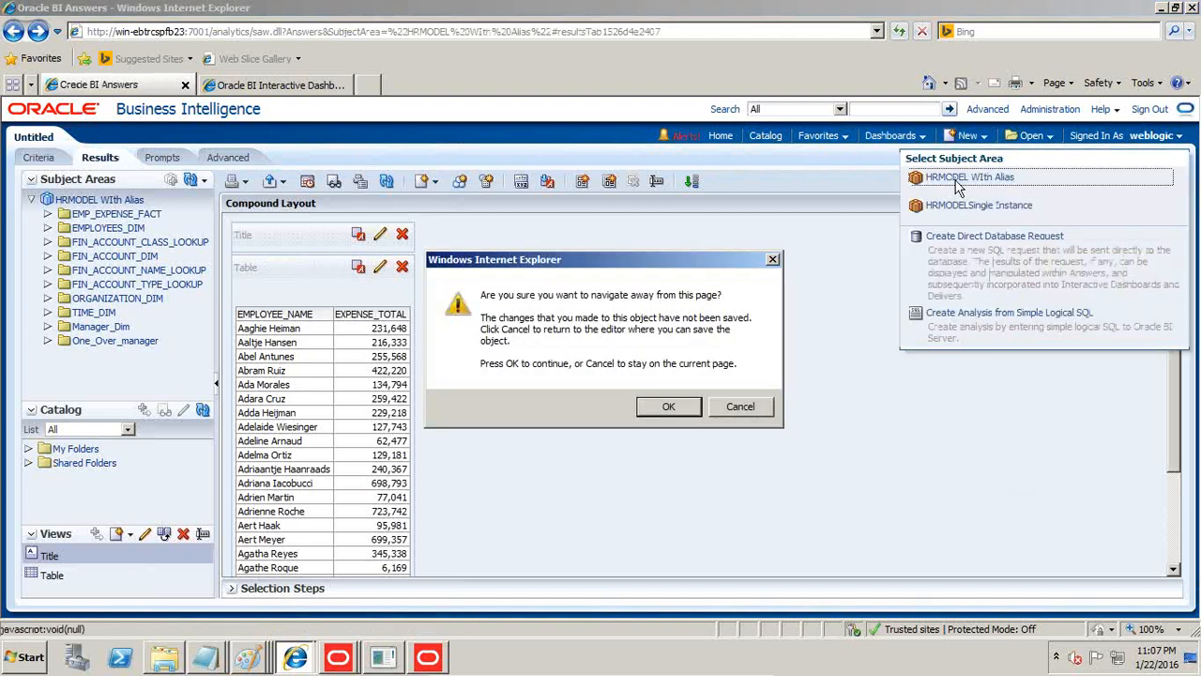
click(683, 413)
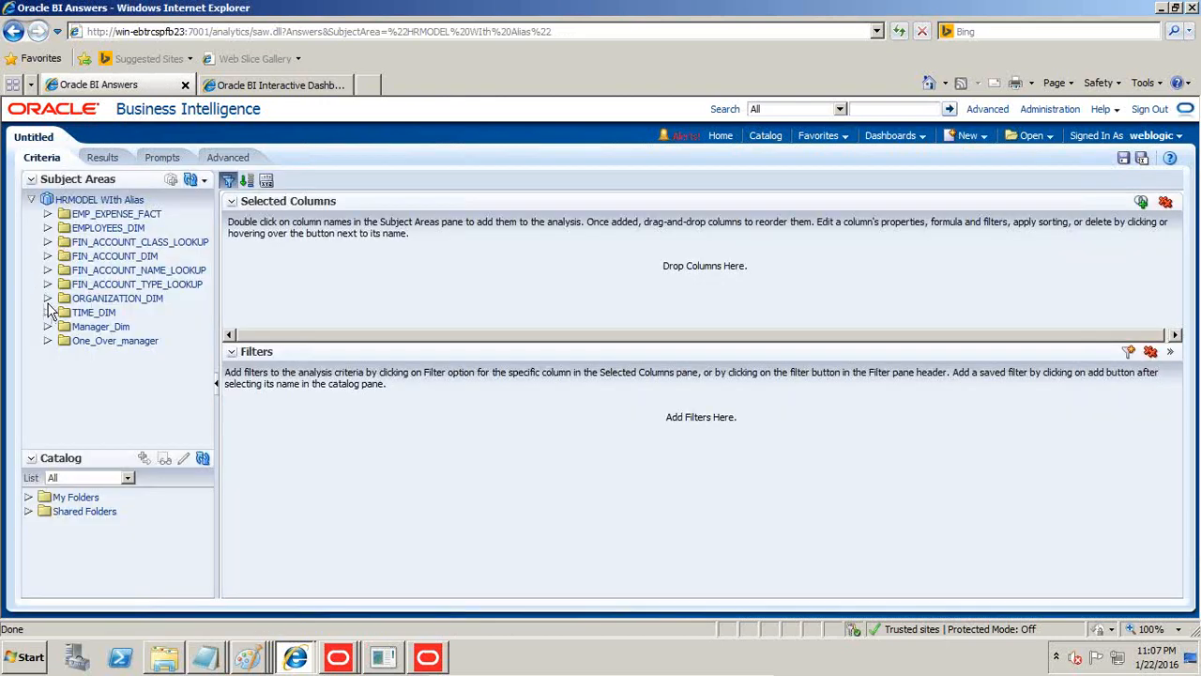
Add EMPLOYEE_NAME from One_Over_manager to the analysis, collapse that folder and expand the EMP_EXPENSE_FACT columns.
click(48, 341)
scroll(124, 375, down, 5)
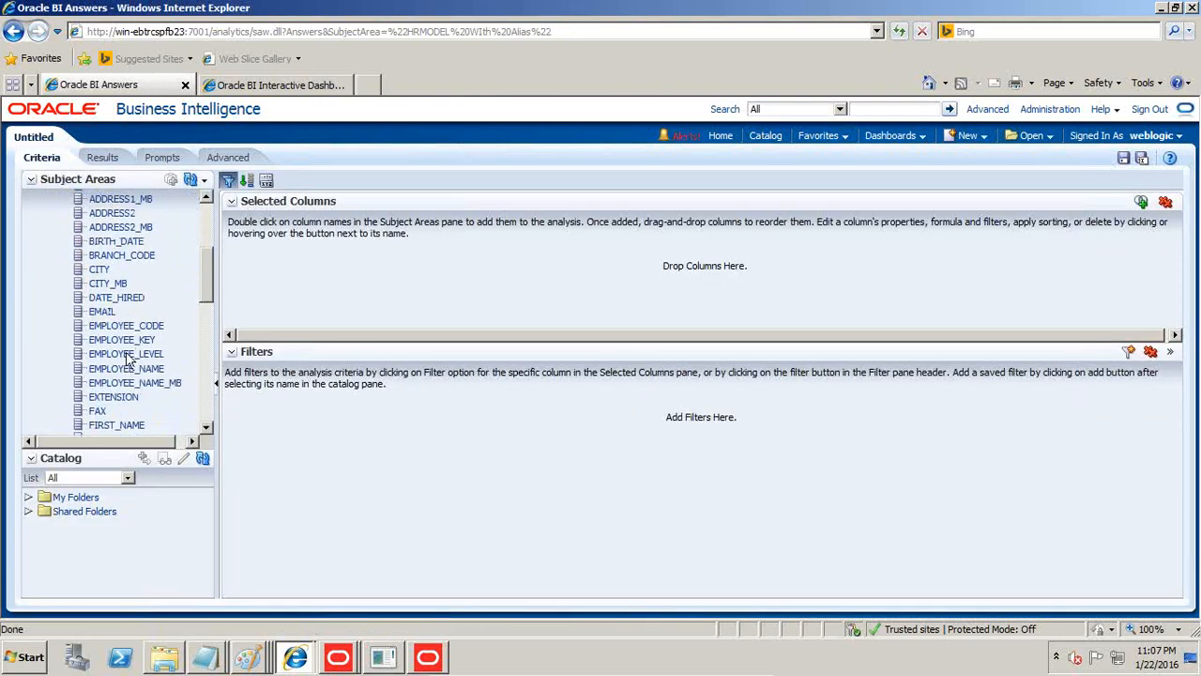
drag(125, 370, 295, 263)
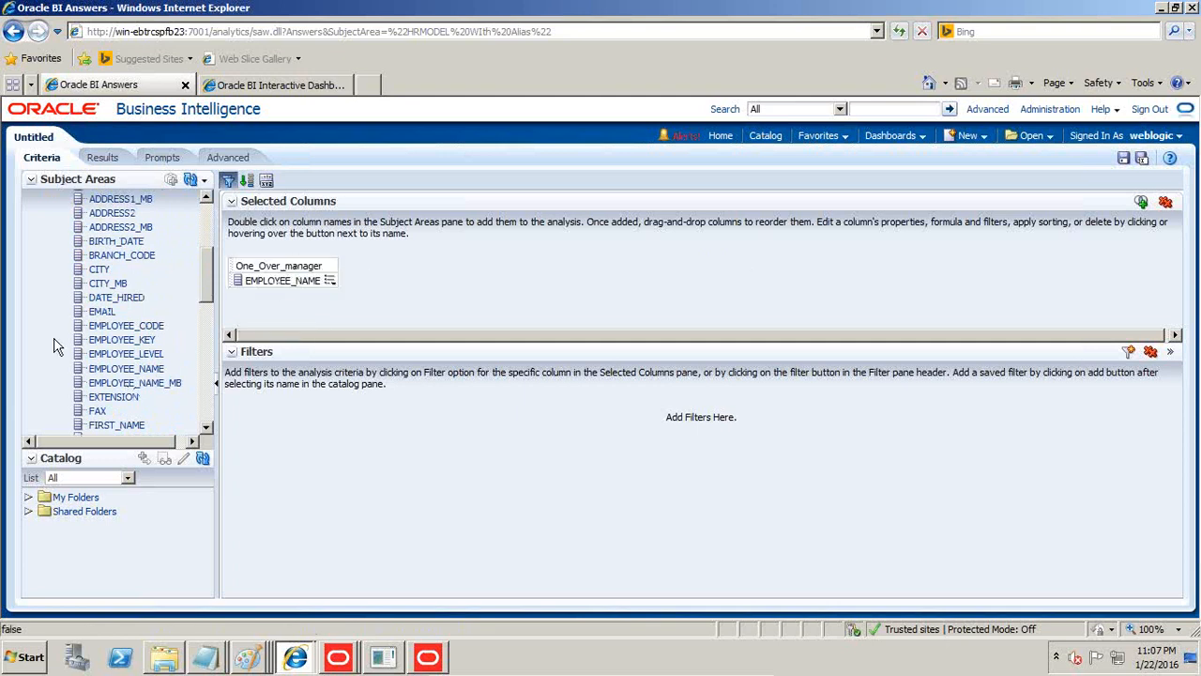
scroll(58, 348, up, 3)
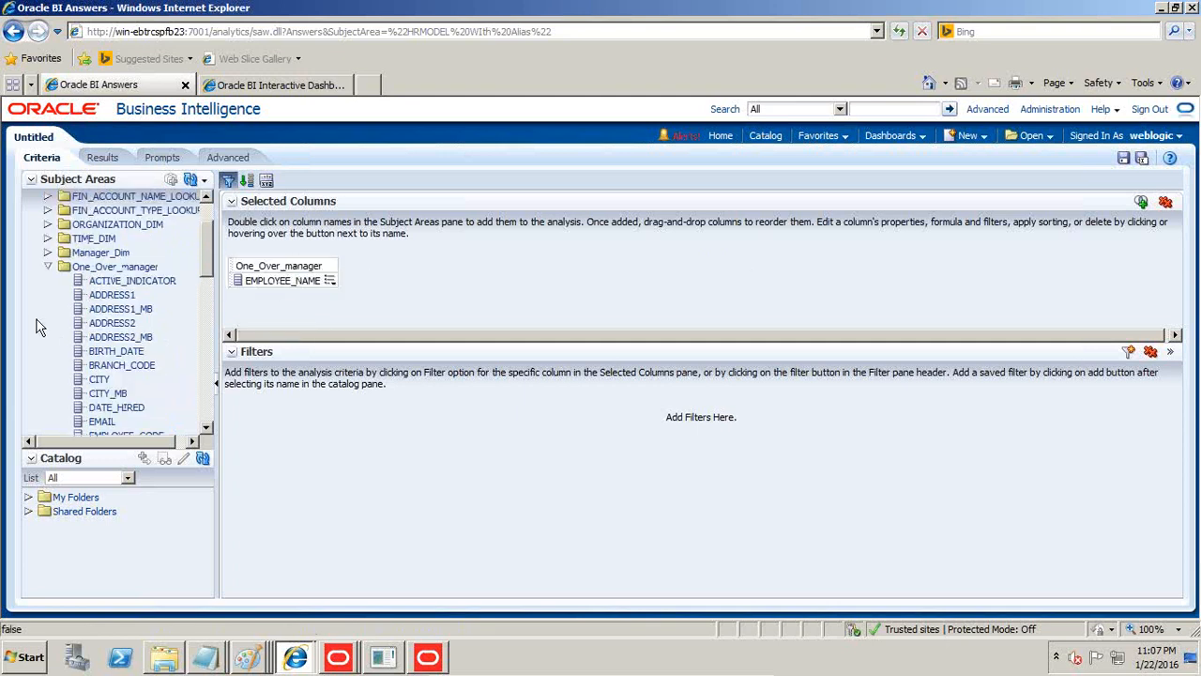
click(48, 268)
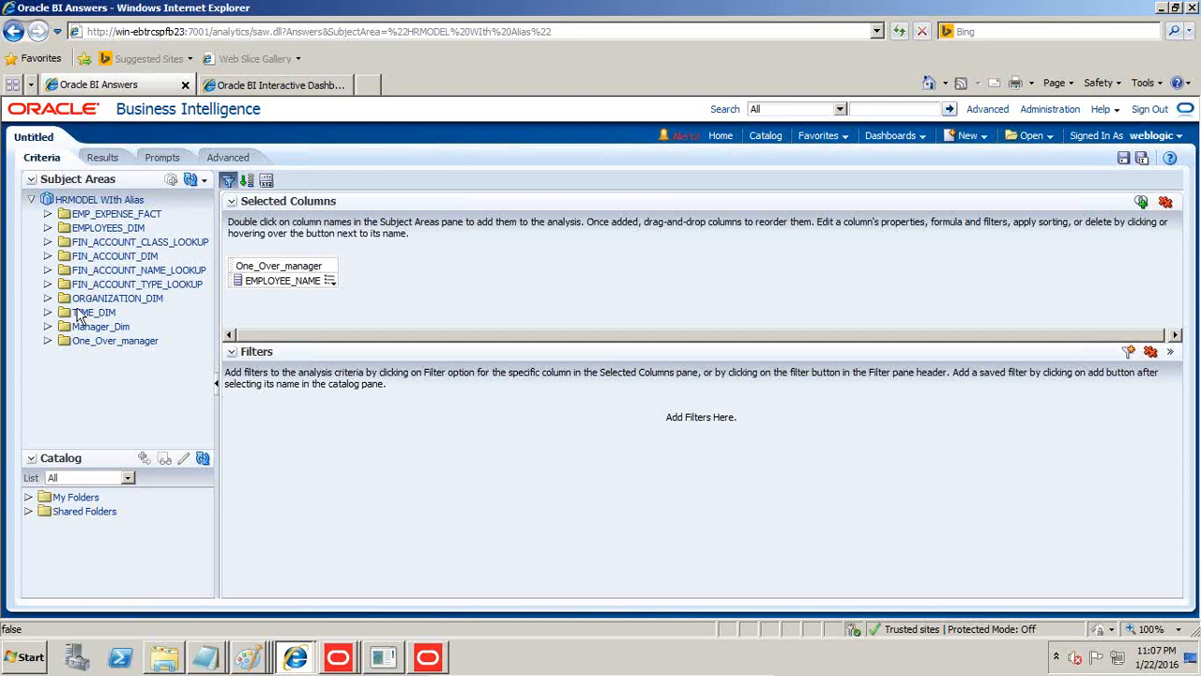
click(68, 216)
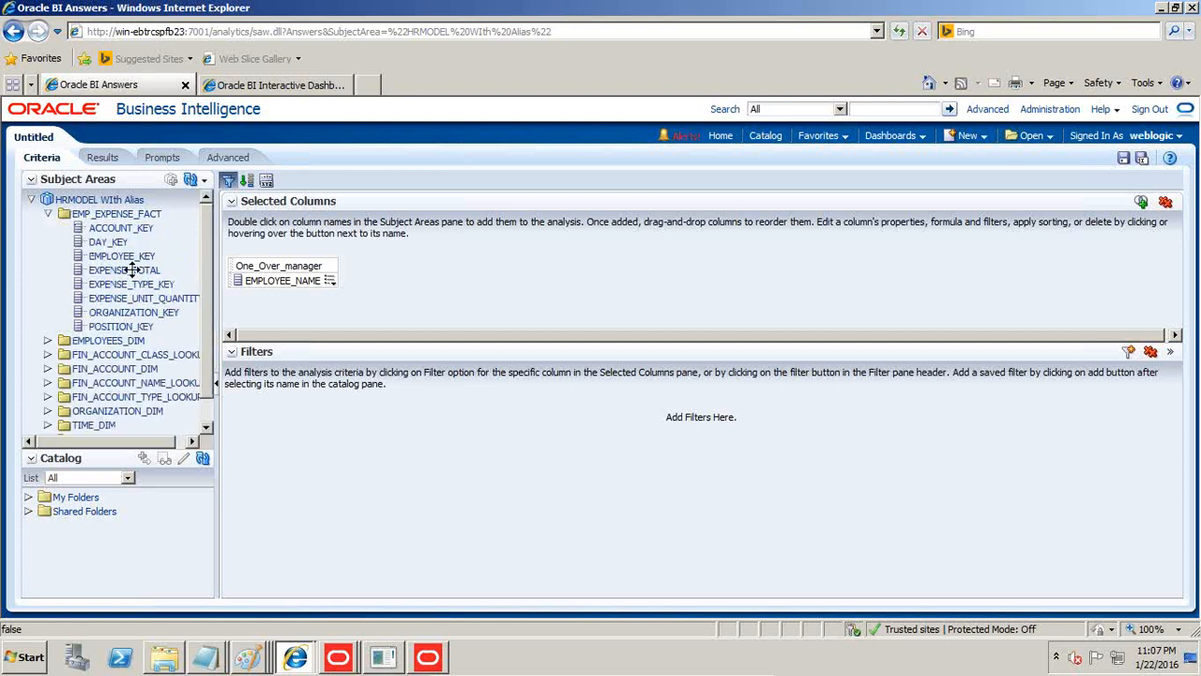
Add EXPENSE_TOTAL from EMP_EXPENSE_FACT to the analysis and display its results.
drag(134, 270, 304, 269)
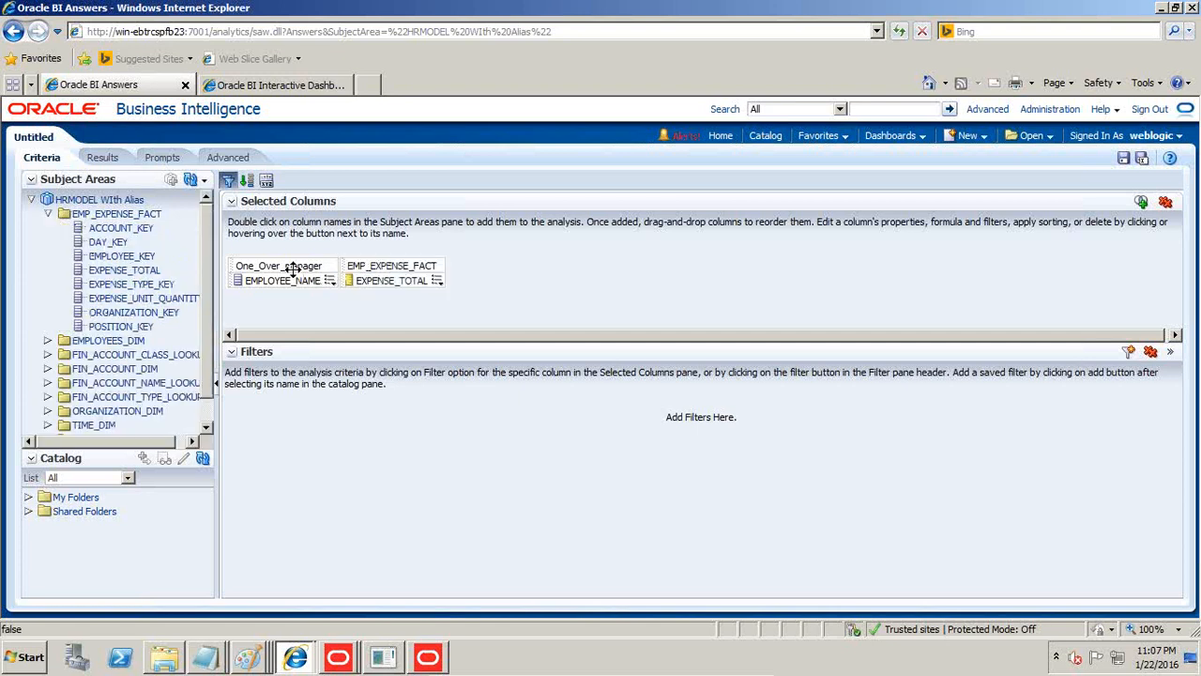
click(103, 160)
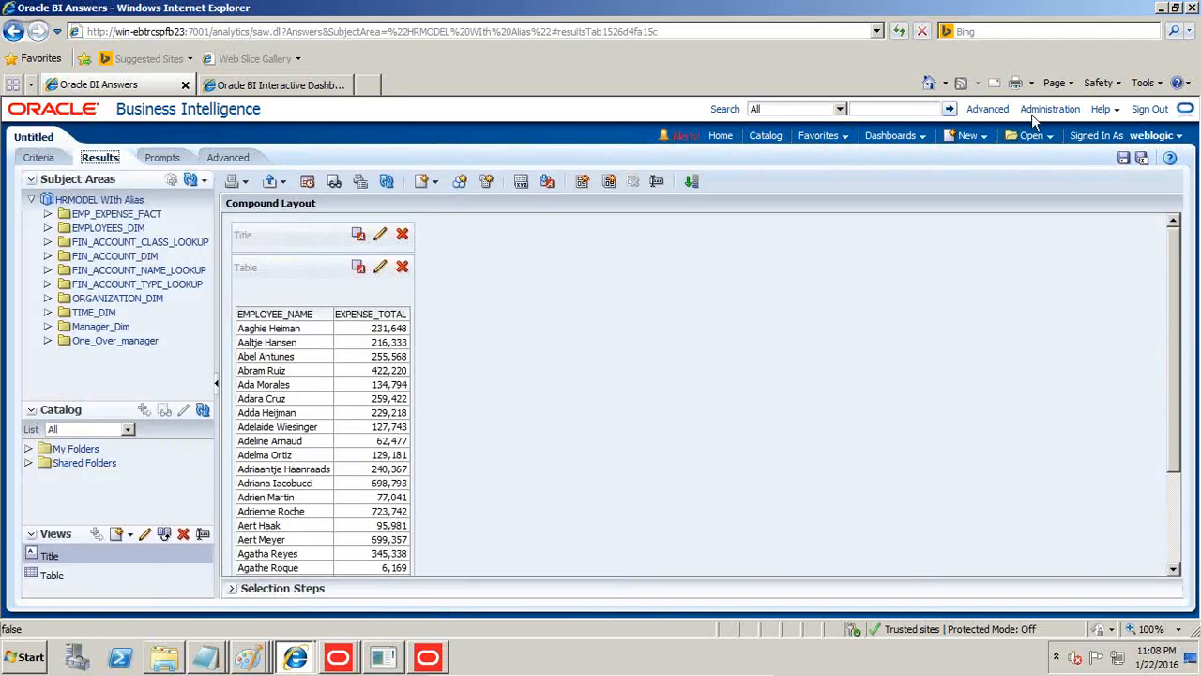
Leave the analysis unsaved, go to session management in Administration and open the query log of the latest One_Over_manager report down to its physical SQL.
click(1068, 112)
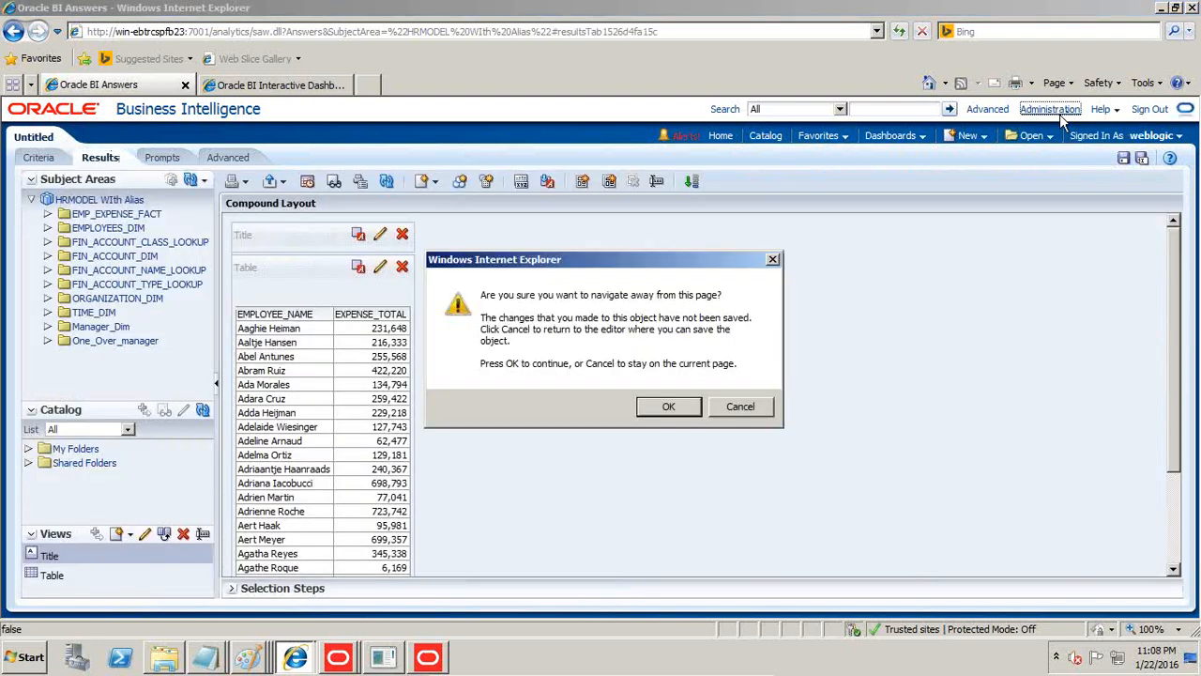
click(672, 404)
click(113, 429)
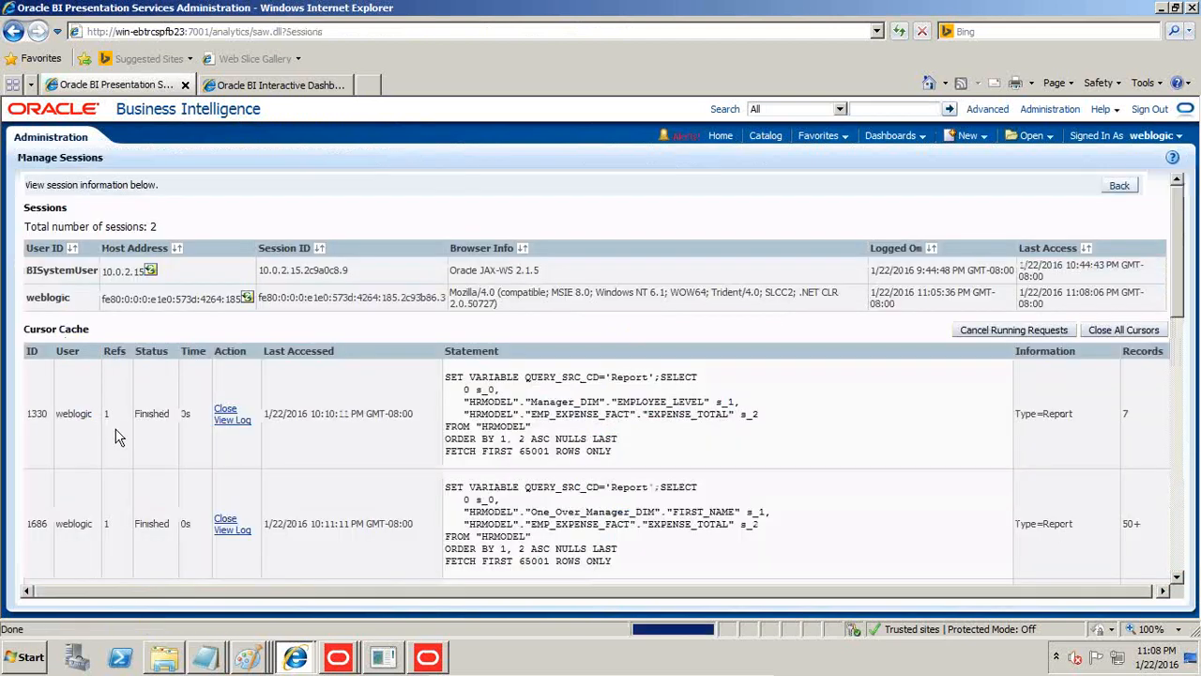
scroll(305, 345, down, 5)
scroll(305, 345, down, 5)
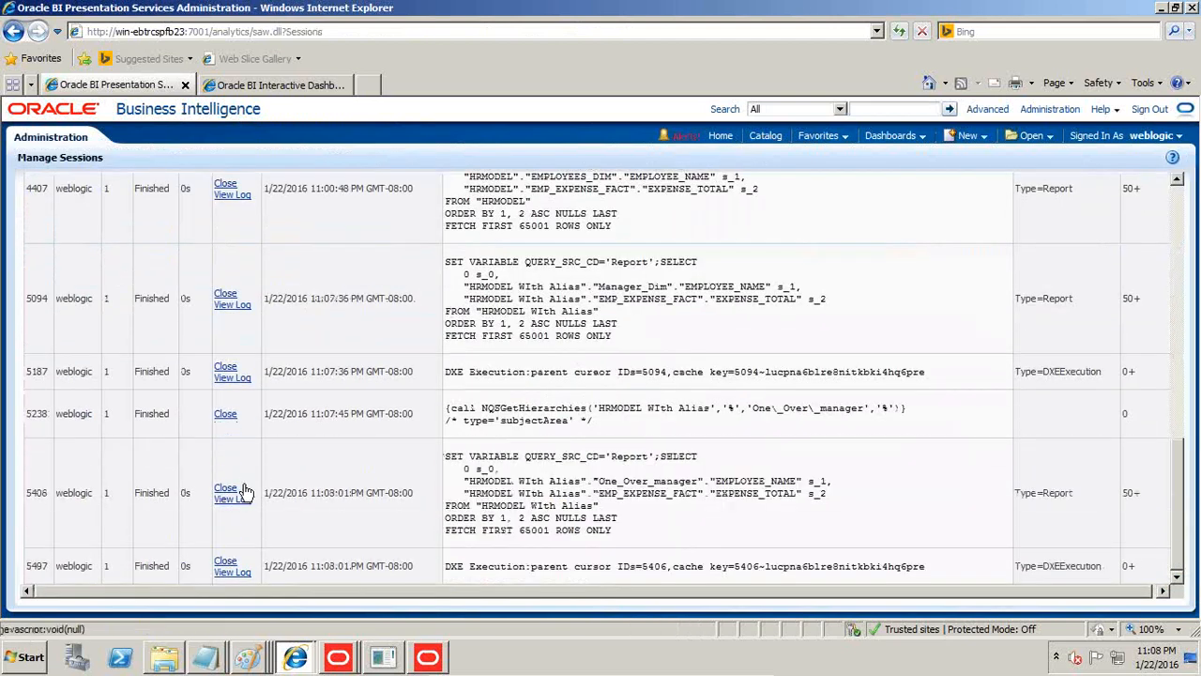
click(238, 500)
scroll(239, 512, down, 3)
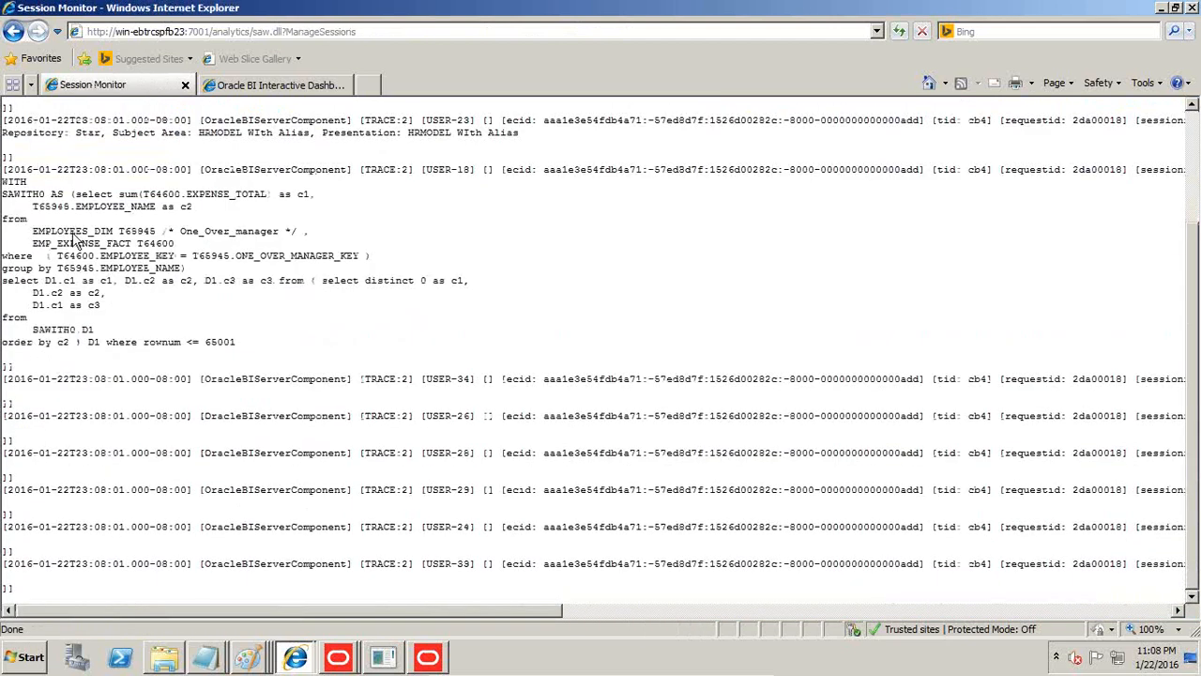
Copy the SQL from the inner select through ONE_OVER_MANAGER_KEY and paste it into the Notepad notes below the Manager Expenses query.
drag(76, 195, 360, 256)
key(ctrl+c)
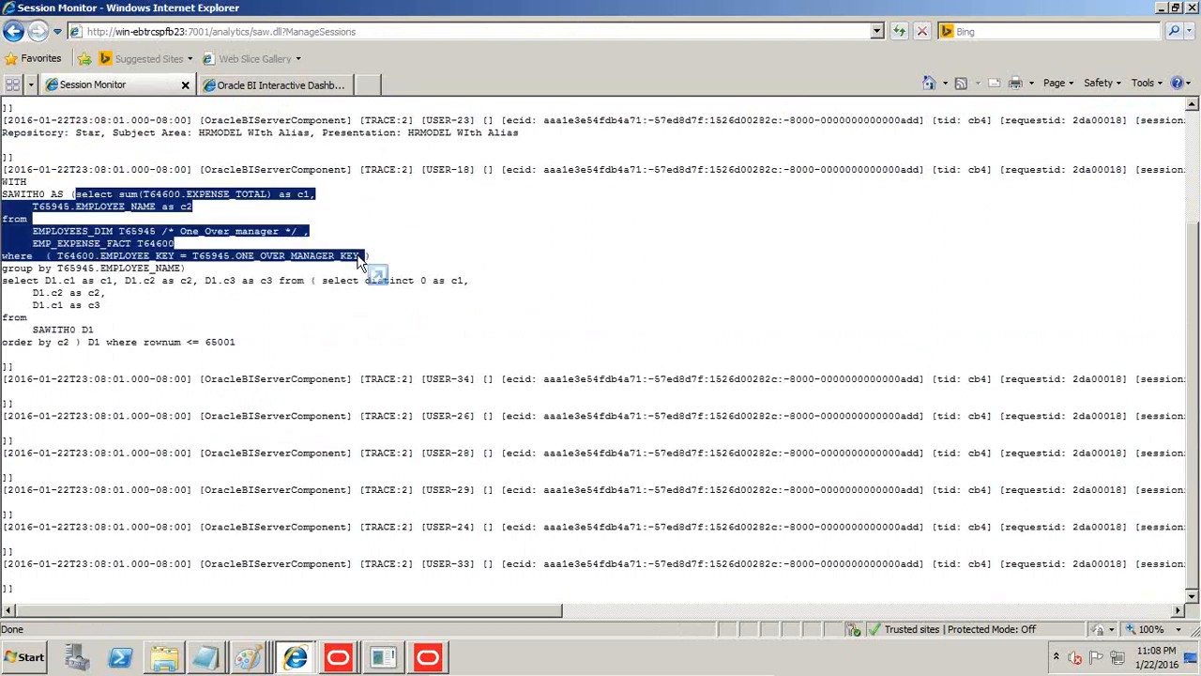
click(205, 657)
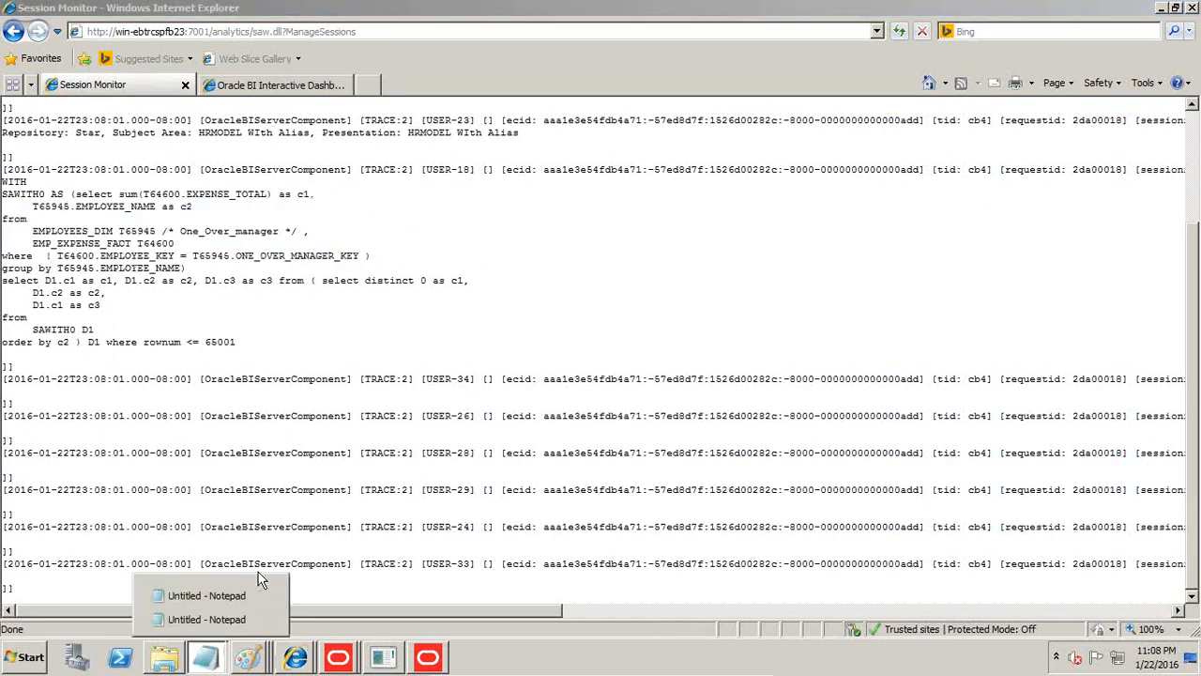
click(218, 596)
click(585, 361)
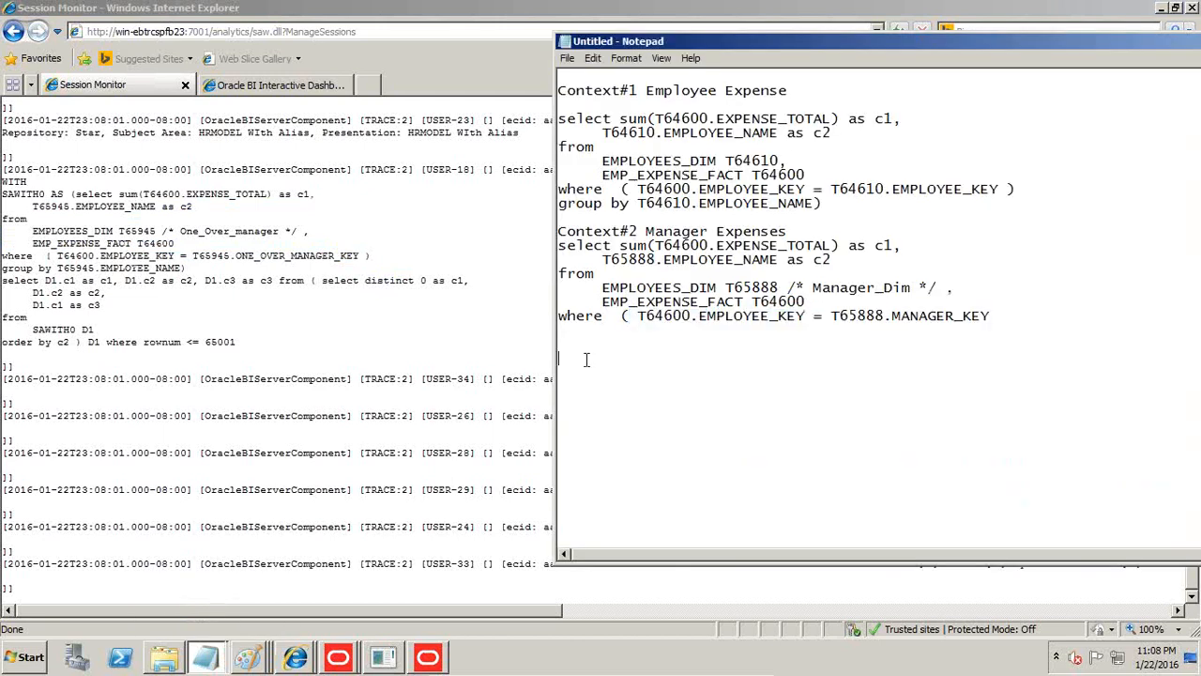
key(ctrl+v)
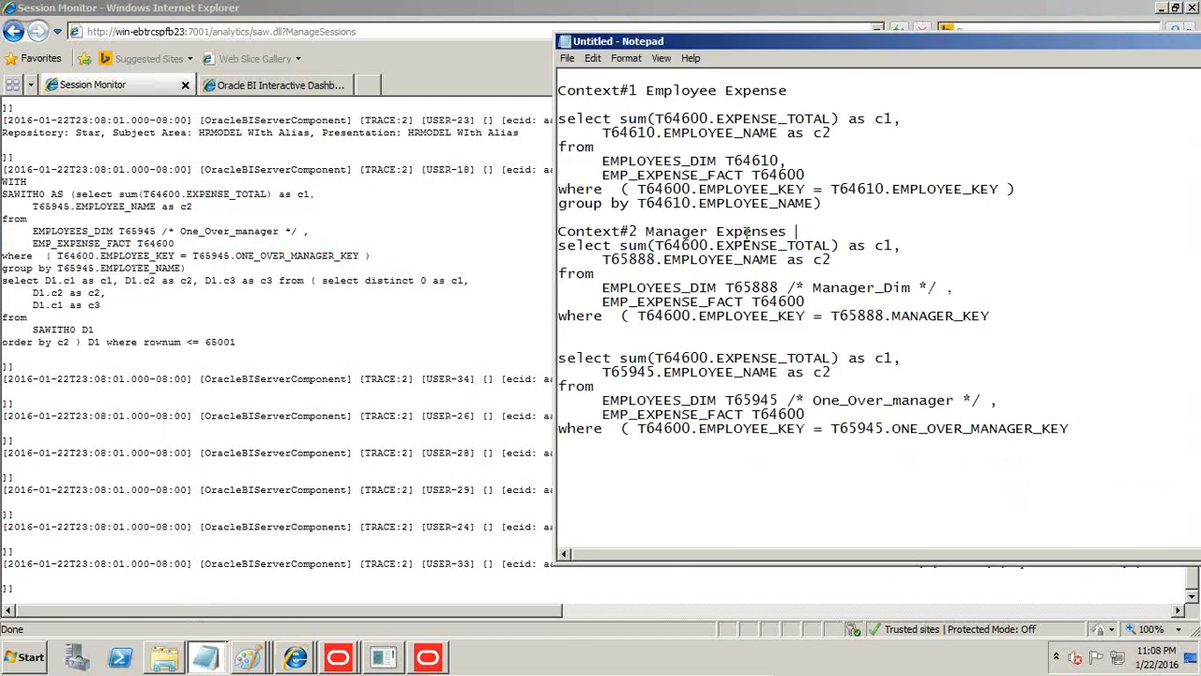
Copy the Manager Expenses heading above the pasted query and change it to "Context#2 One Over Manager Expenses".
key(shift+Home)
key(ctrl+c)
click(611, 336)
key(ctrl+v)
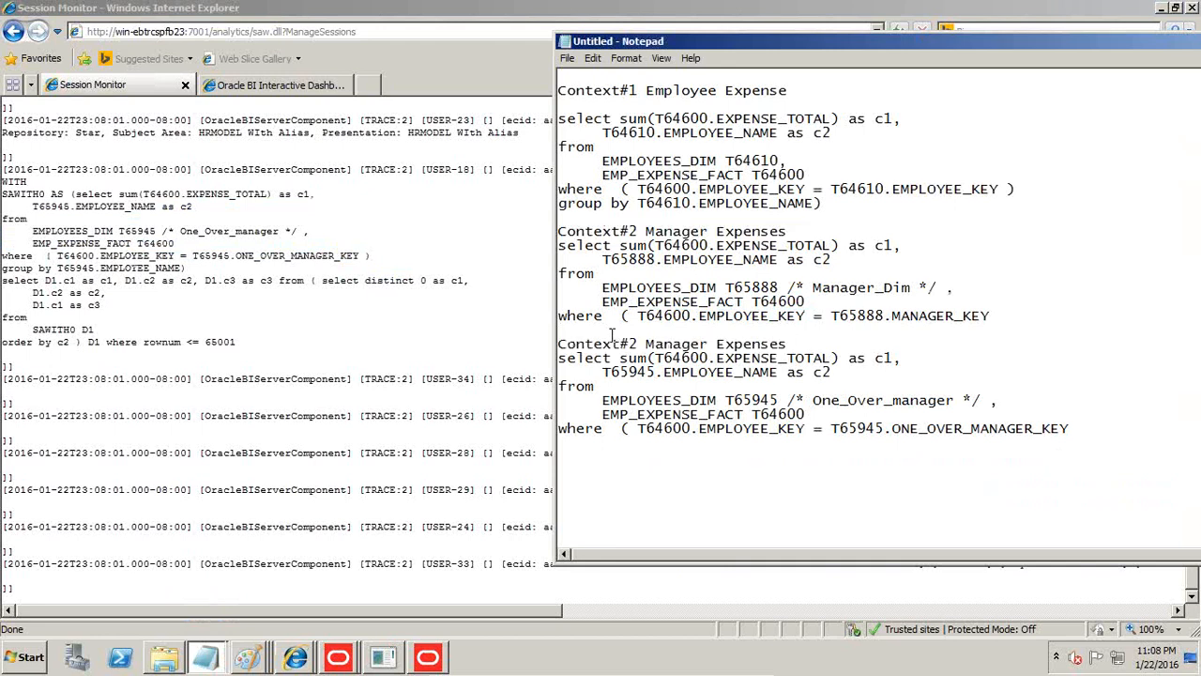
text(One Over)
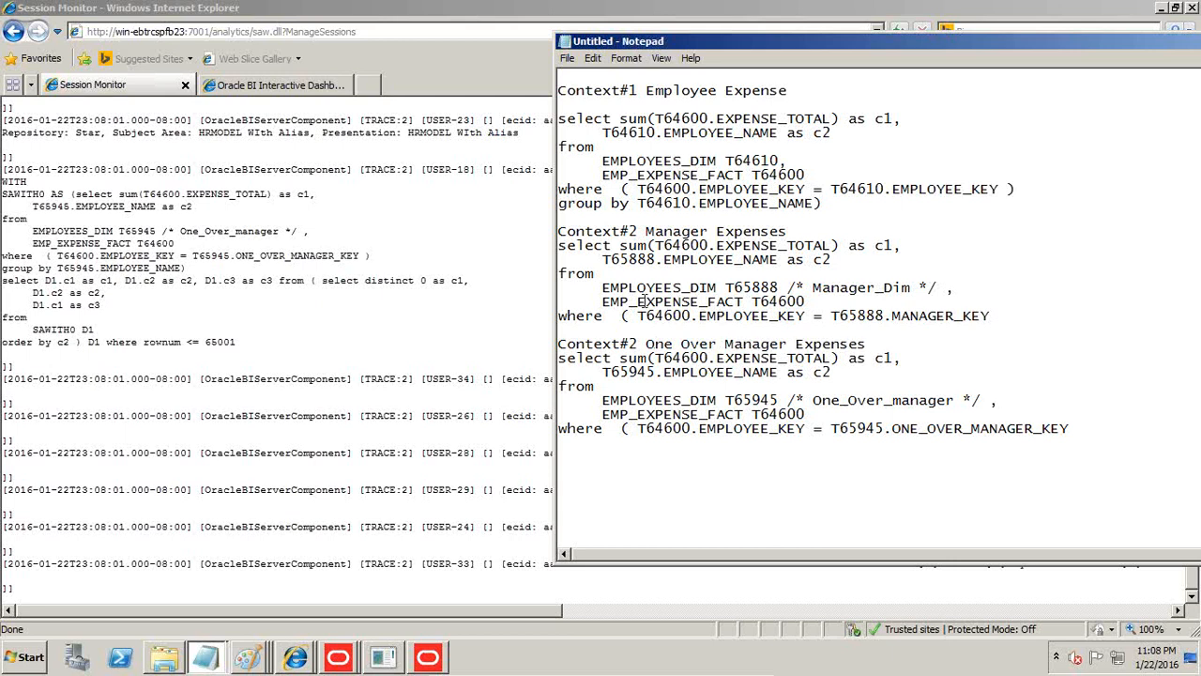
Compare the where-clause joins of the three queries and add the closing parenthesis after ONE_OVER_MANAGER_KEY.
drag(636, 185, 1006, 184)
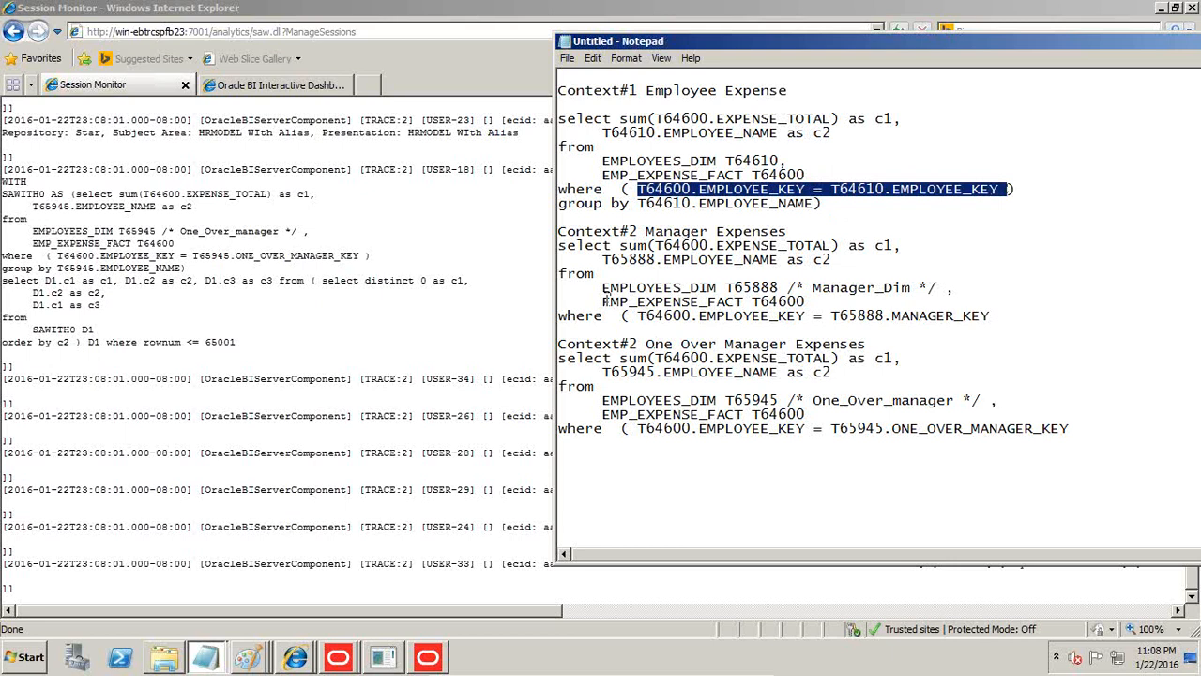
drag(603, 301, 717, 301)
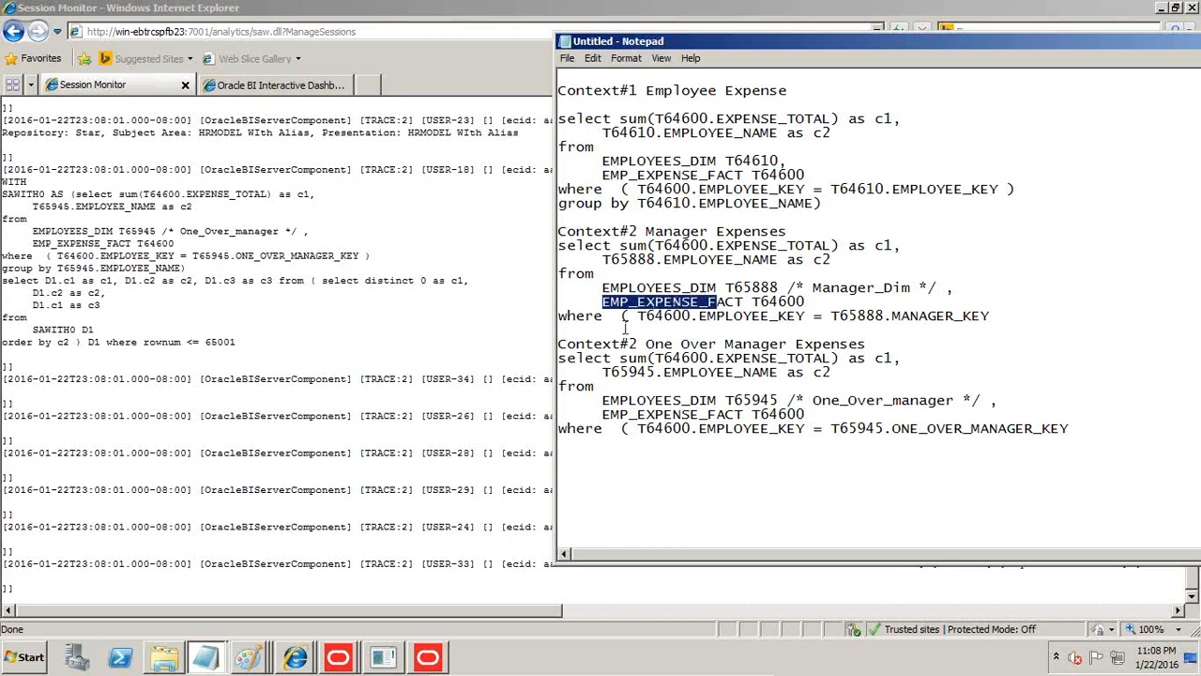
click(664, 315)
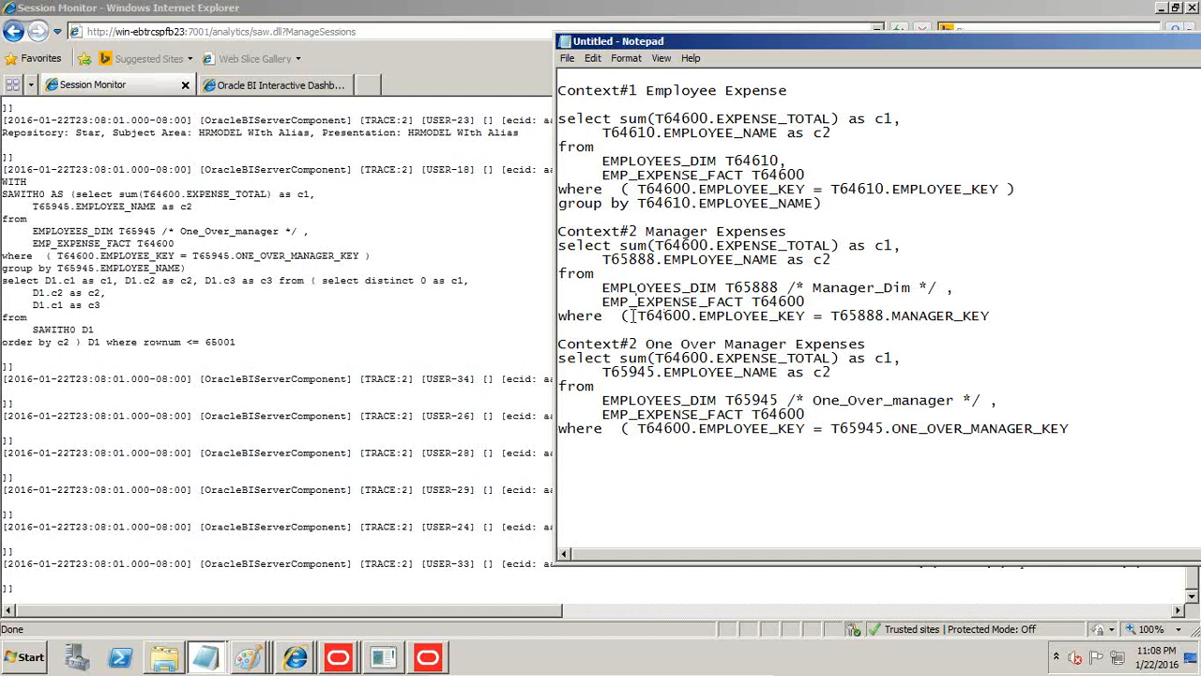
drag(633, 316, 994, 316)
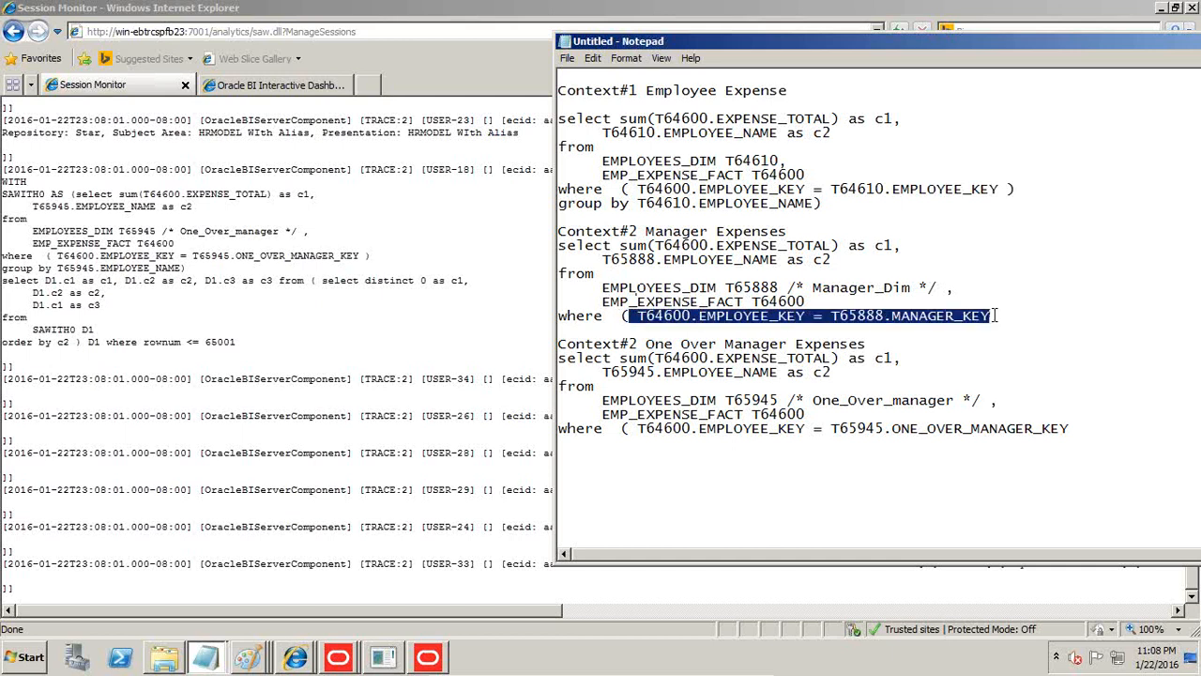
drag(636, 429, 1064, 426)
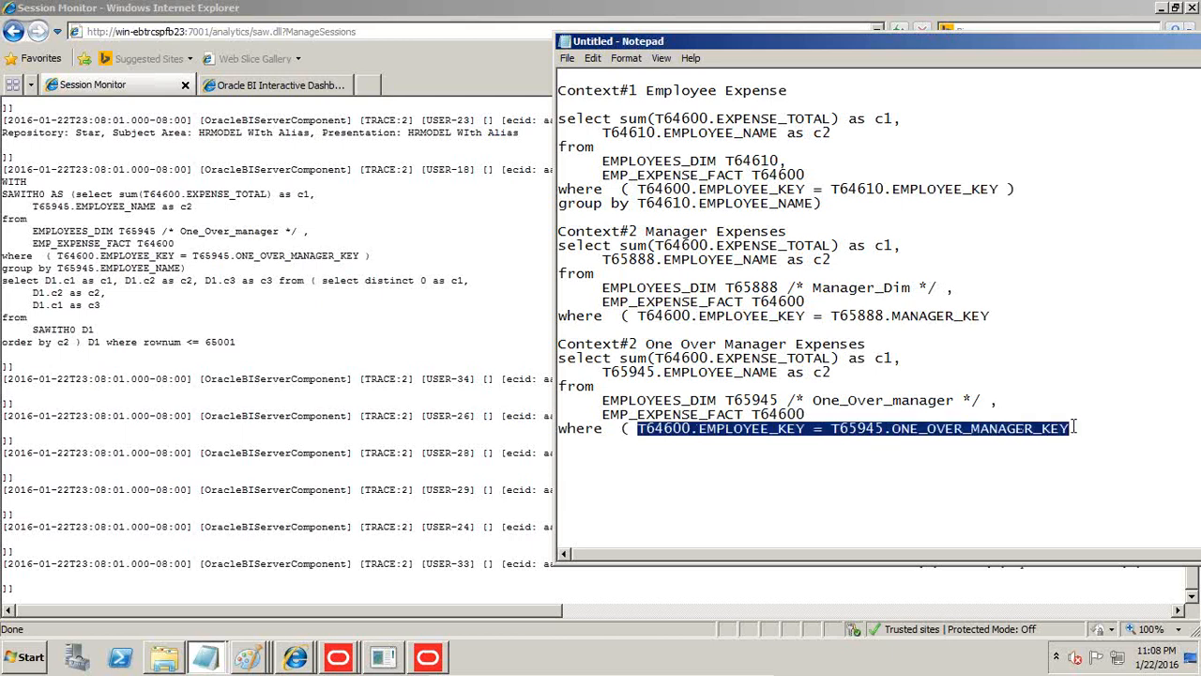
click(1076, 427)
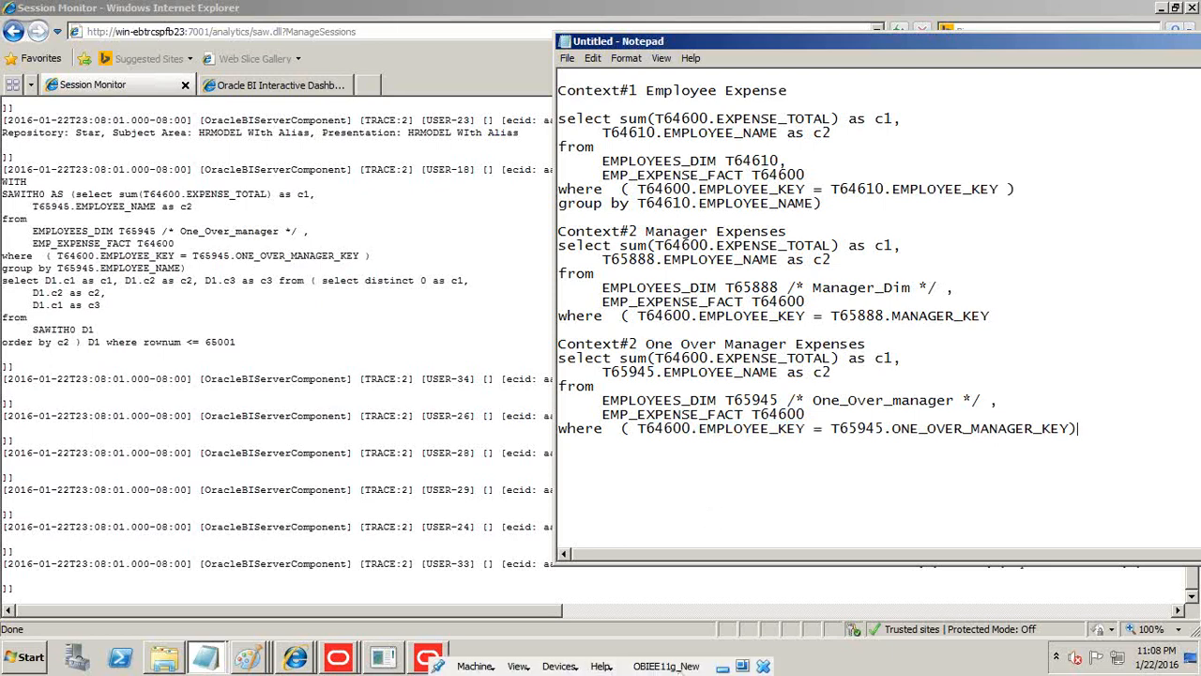
Minimize the virtual machine, end the PowerPoint slide show and view the slide with the Physical Foreign Key dialog.
click(724, 666)
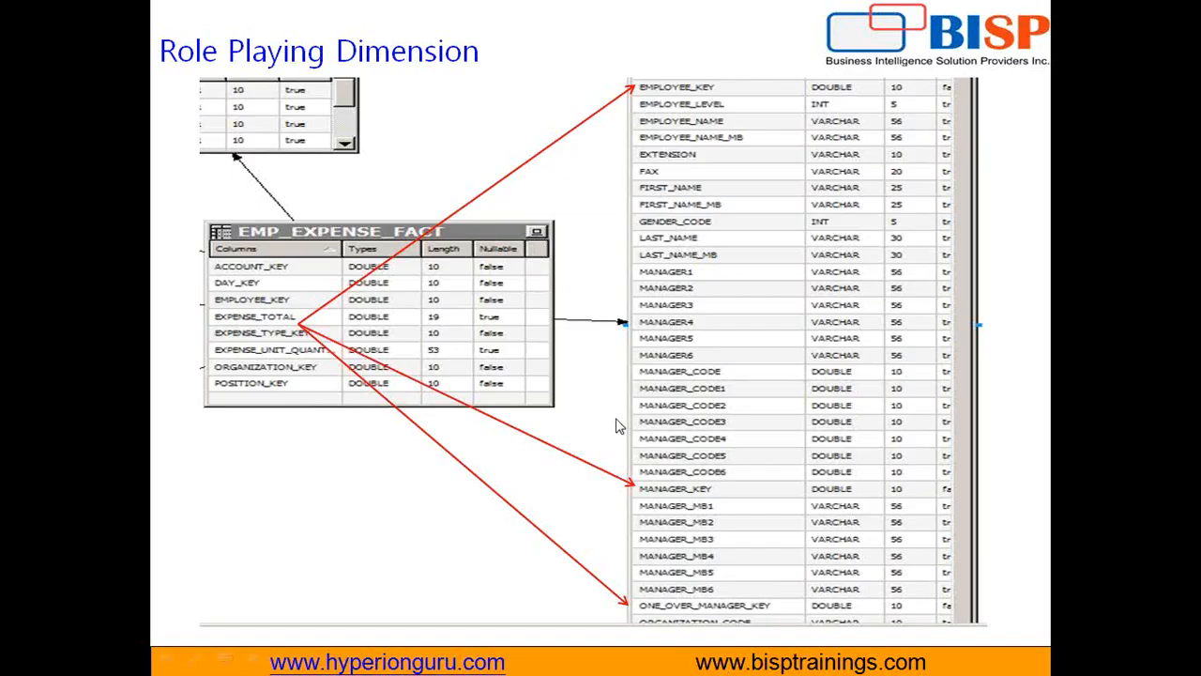
key(Escape)
scroll(609, 419, down, 2)
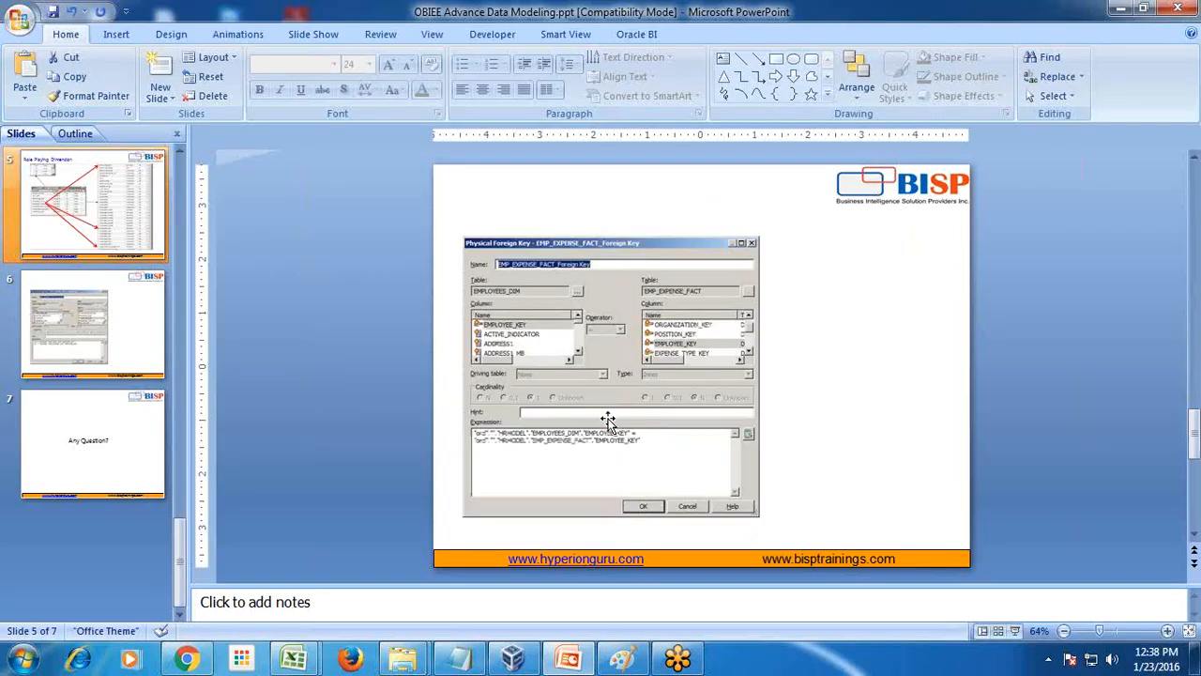